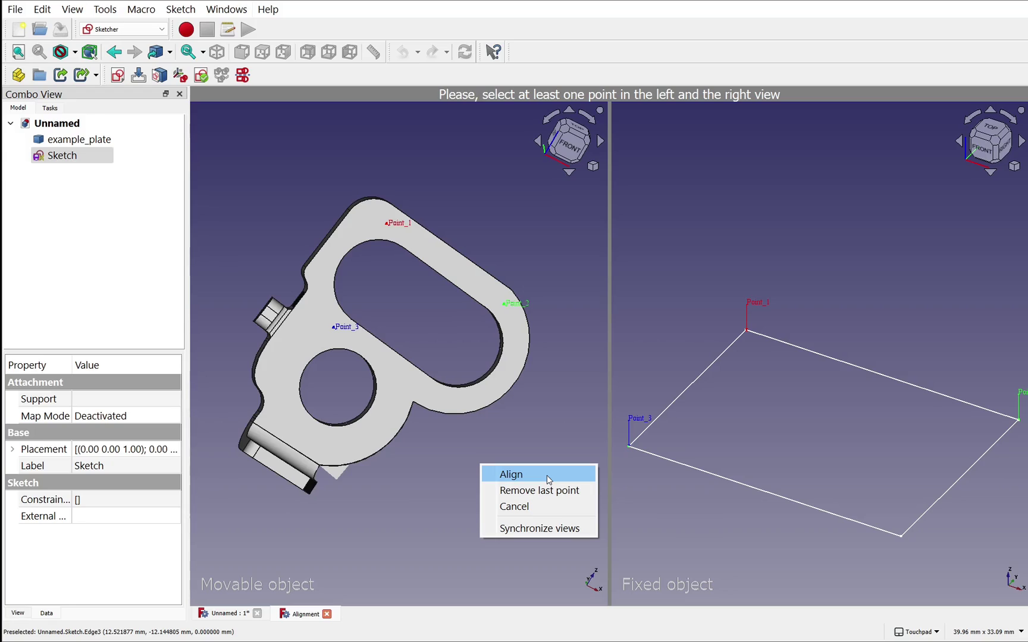
# Step: Align the movable object with the fixed object using the point pairs picked on both
pyautogui.click(547, 476)
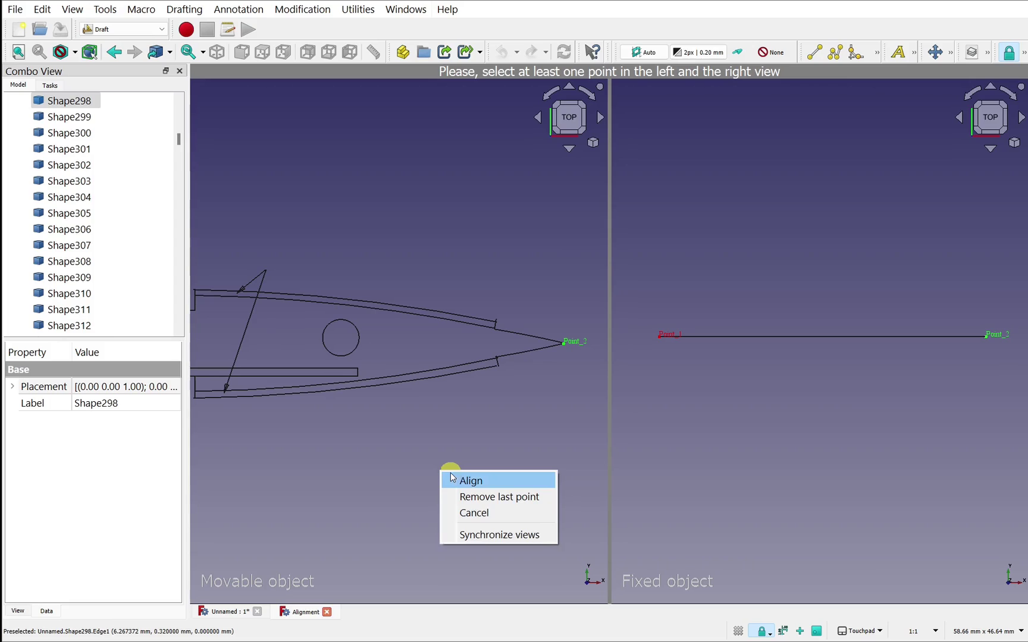
pyautogui.click(453, 480)
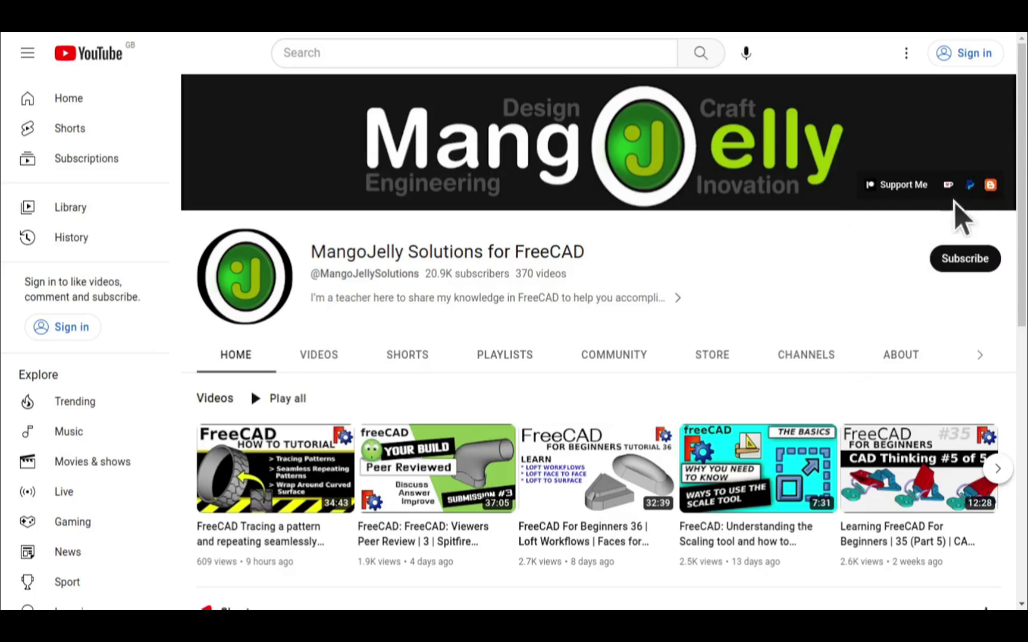
# Step: Switch to YouTube and read the channel description and donation links on the MangoJelly Solutions for FreeCAD About page
pyautogui.click(898, 355)
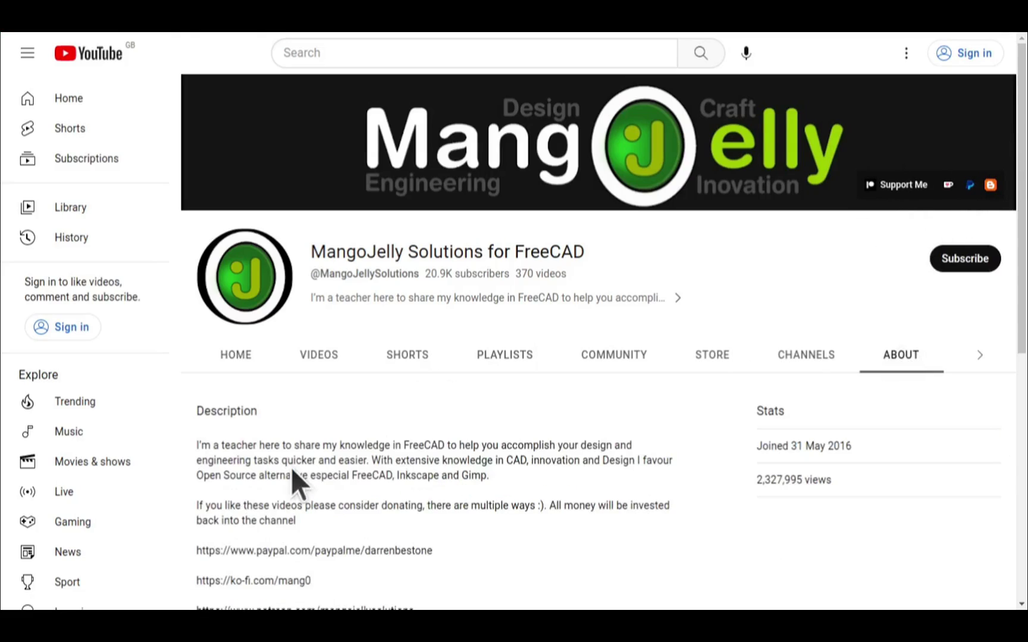
pyautogui.scroll(-3, 218, 464)
pyautogui.moveTo(409, 428); pyautogui.dragTo(265, 381)
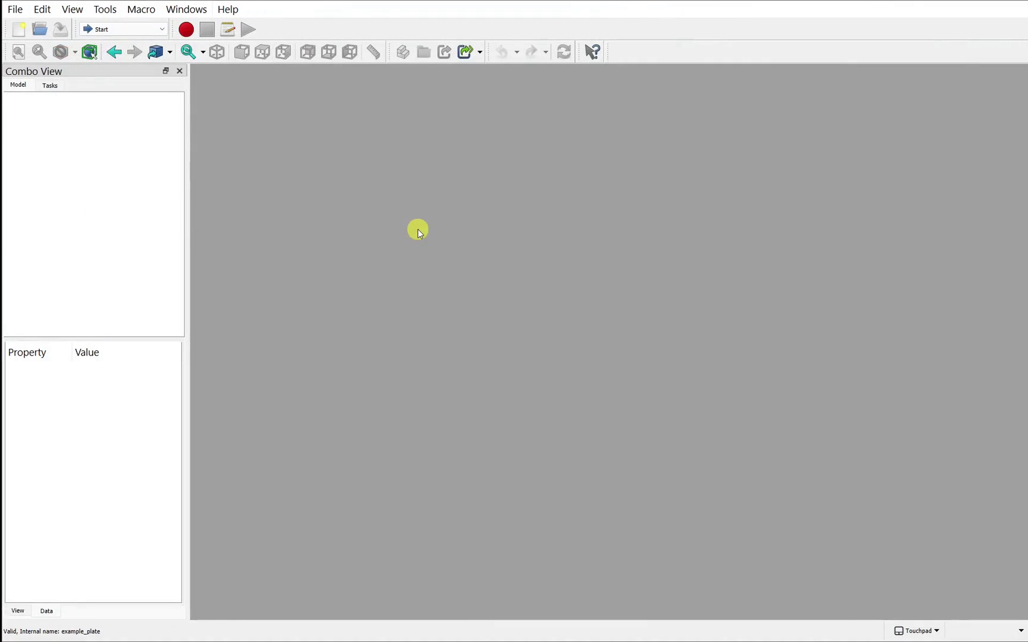
# Step: Create a new empty FreeCAD document and import example-plate.iges from the Downloads folder into it
pyautogui.click(19, 31)
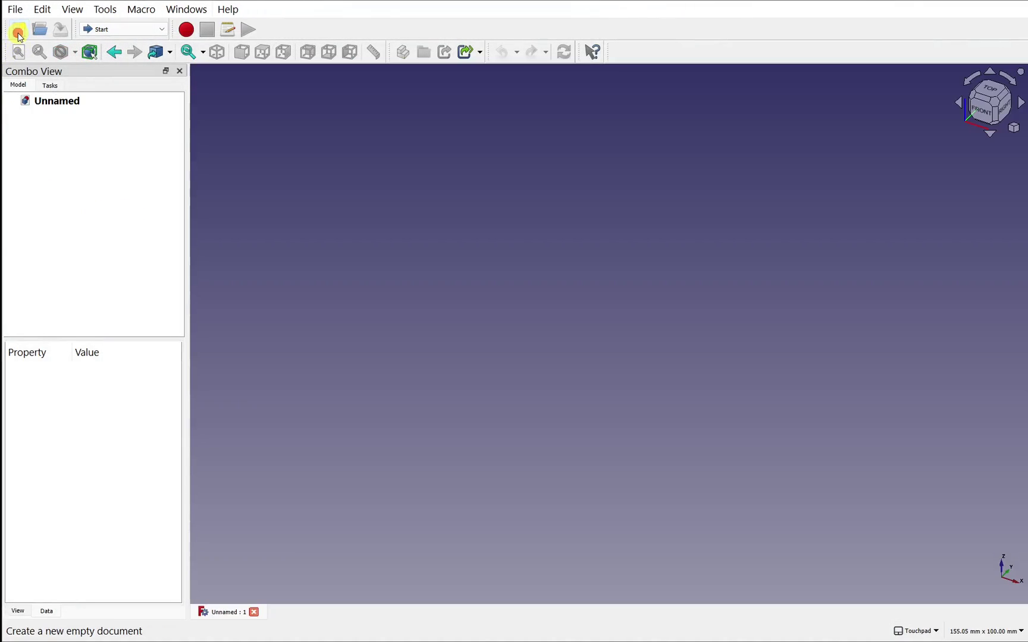
pyautogui.click(16, 10)
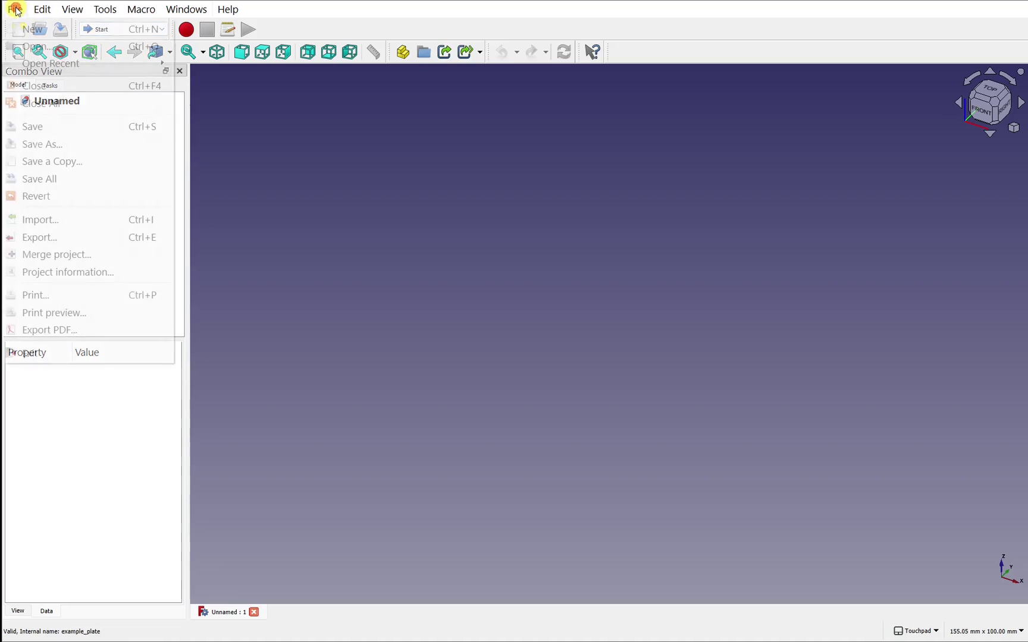
pyautogui.click(71, 220)
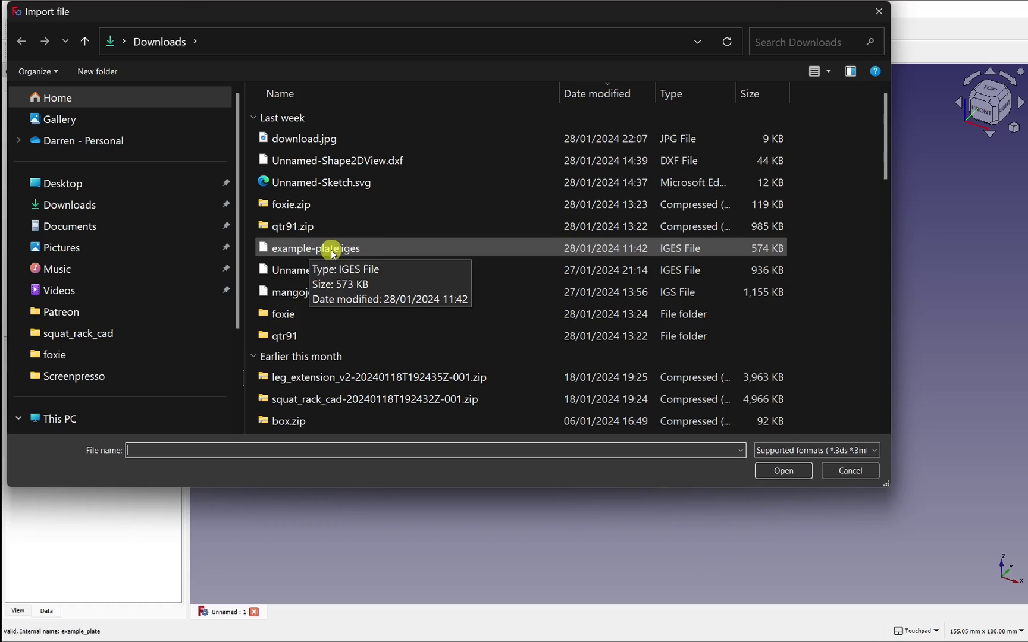
pyautogui.click(331, 250)
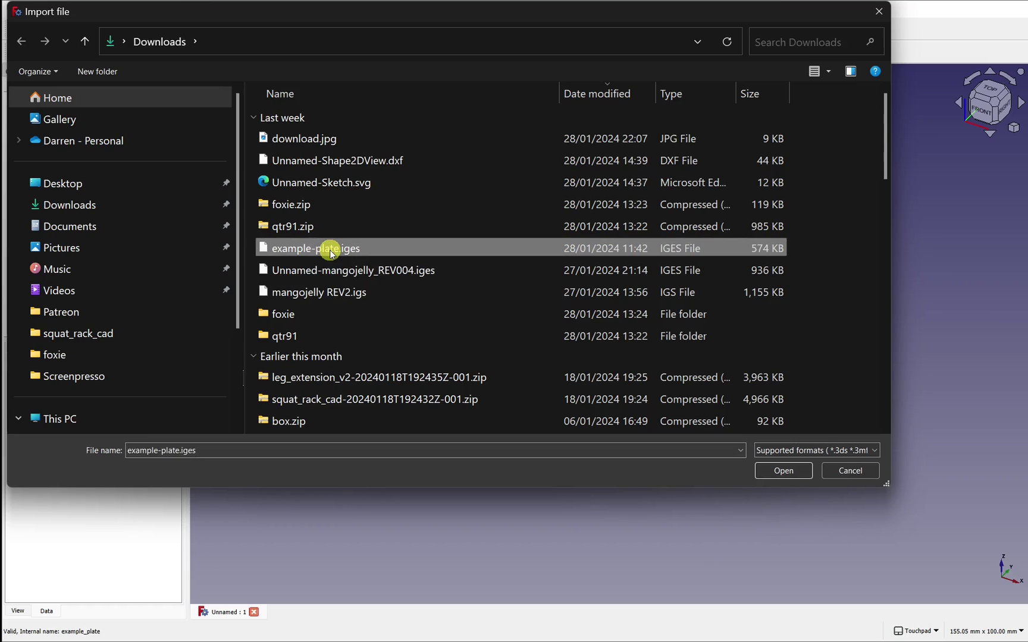
pyautogui.click(797, 471)
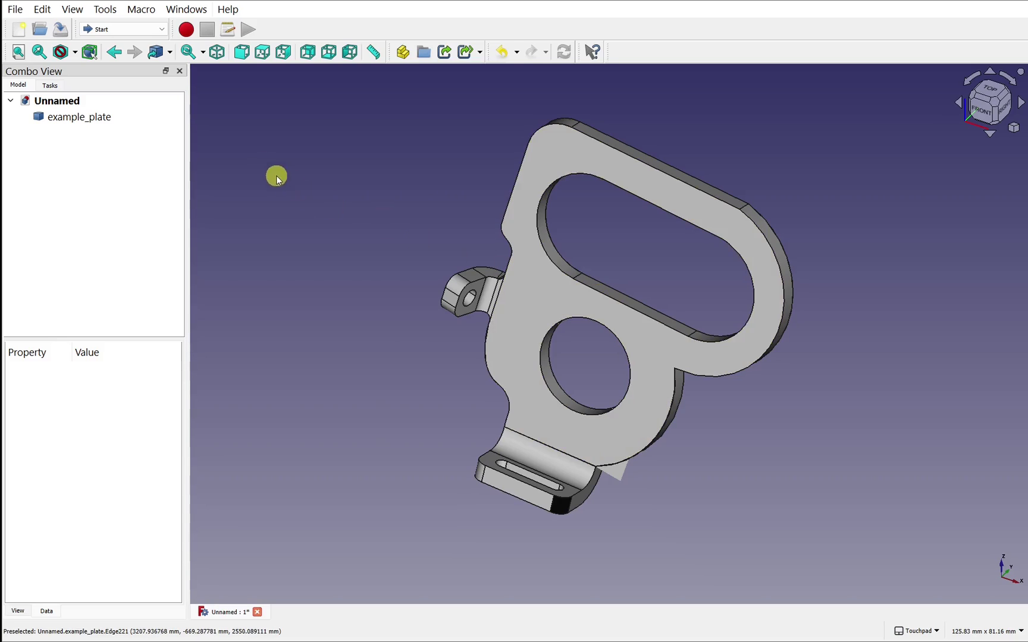
# Step: Display the axis cross to compare the imported plate's location with the document origin
pyautogui.click(72, 9)
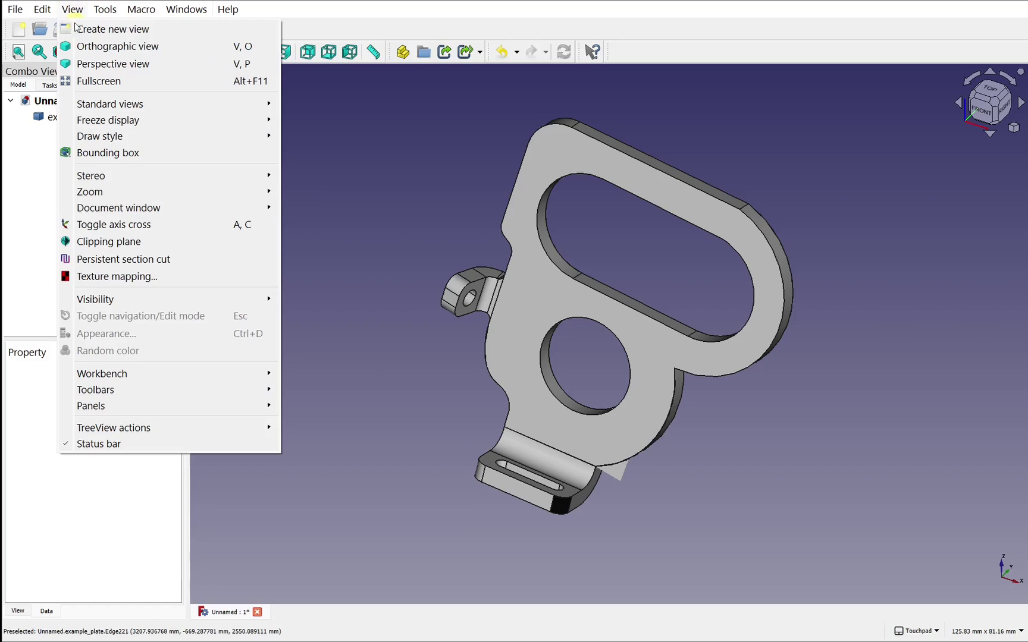
pyautogui.click(122, 232)
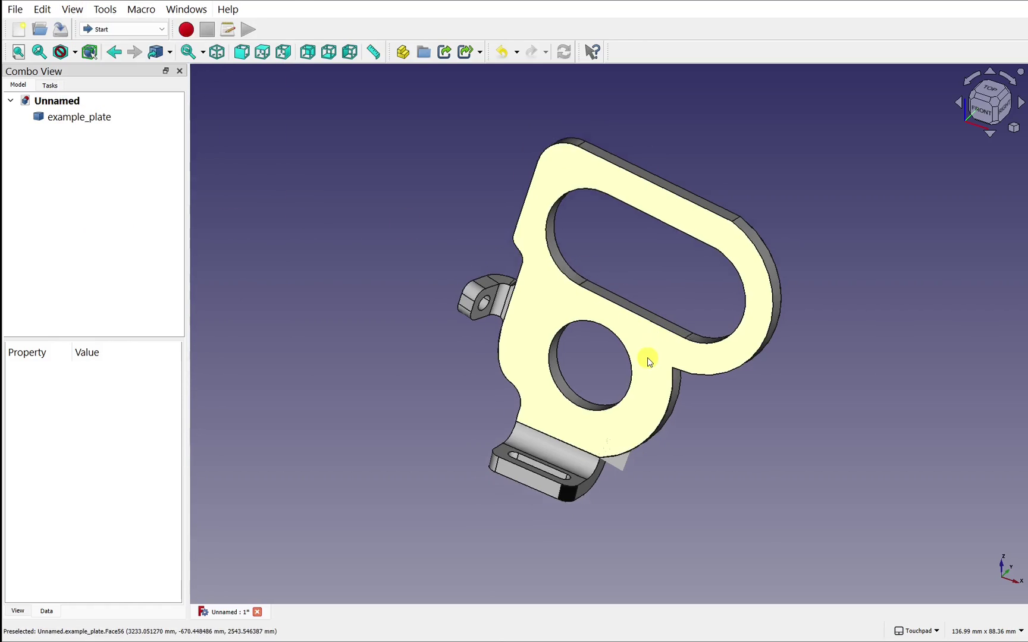
pyautogui.scroll(-10, 649, 359)
pyautogui.scroll(-7, 647, 358)
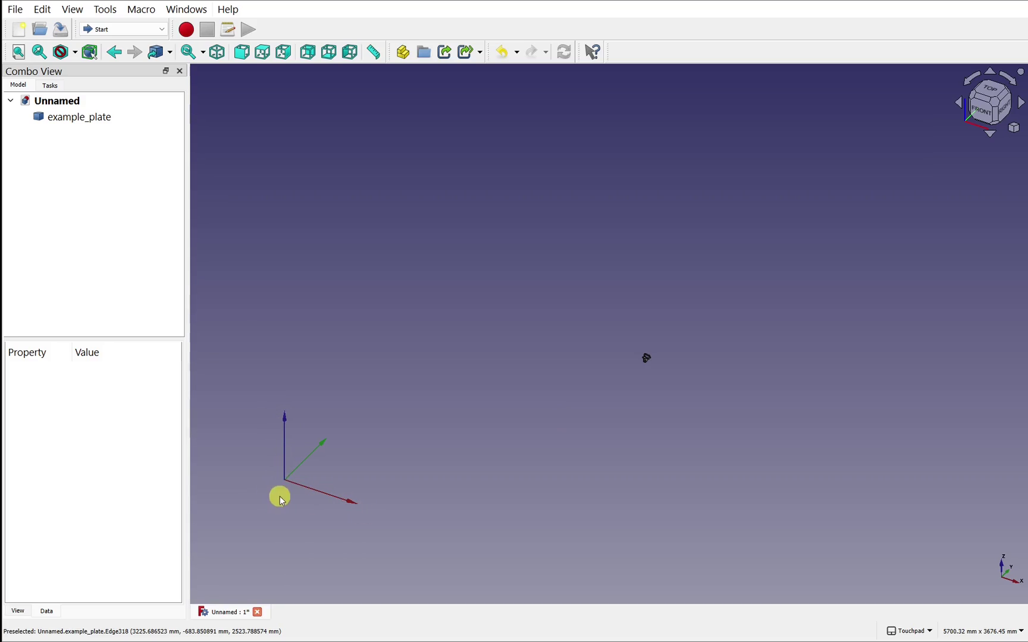
# Step: Inspect where example_plate's transform origin sits, leaving the plate unmoved
pyautogui.click(79, 118)
pyautogui.rightClick(81, 119)
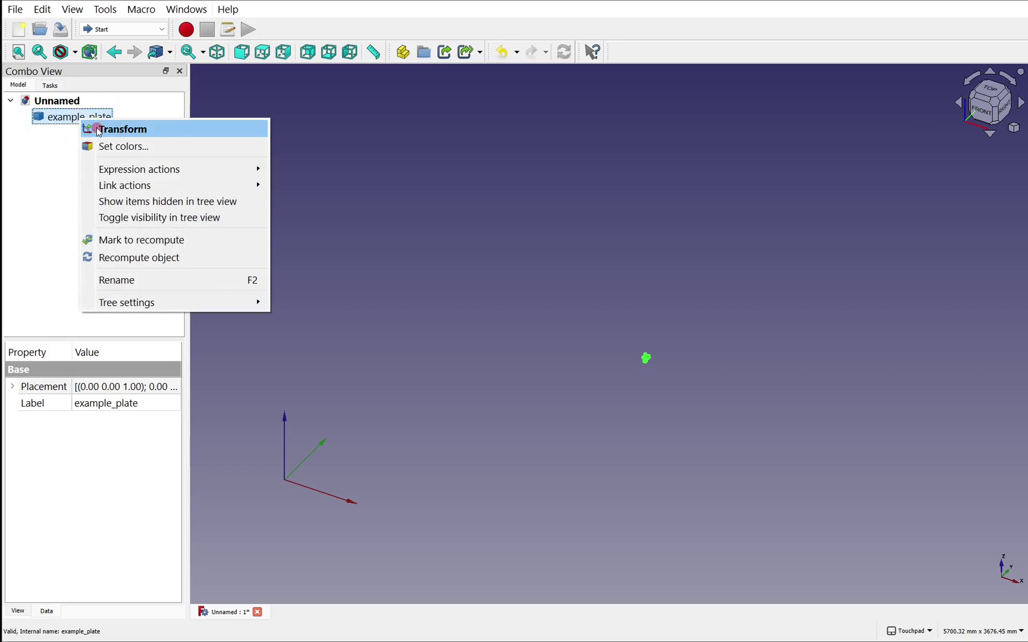
pyautogui.click(95, 130)
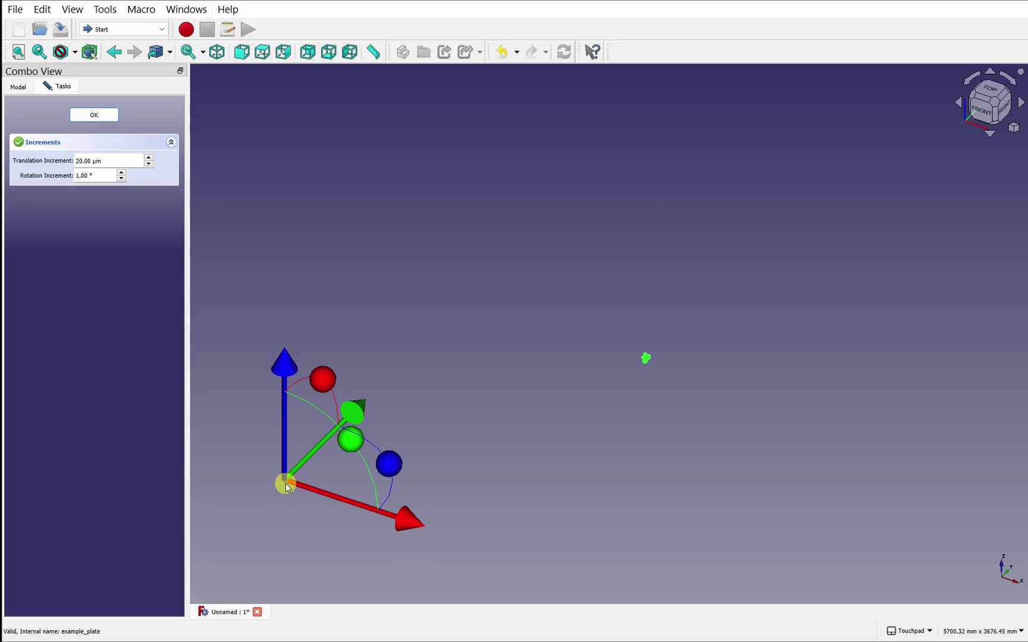
pyautogui.click(84, 119)
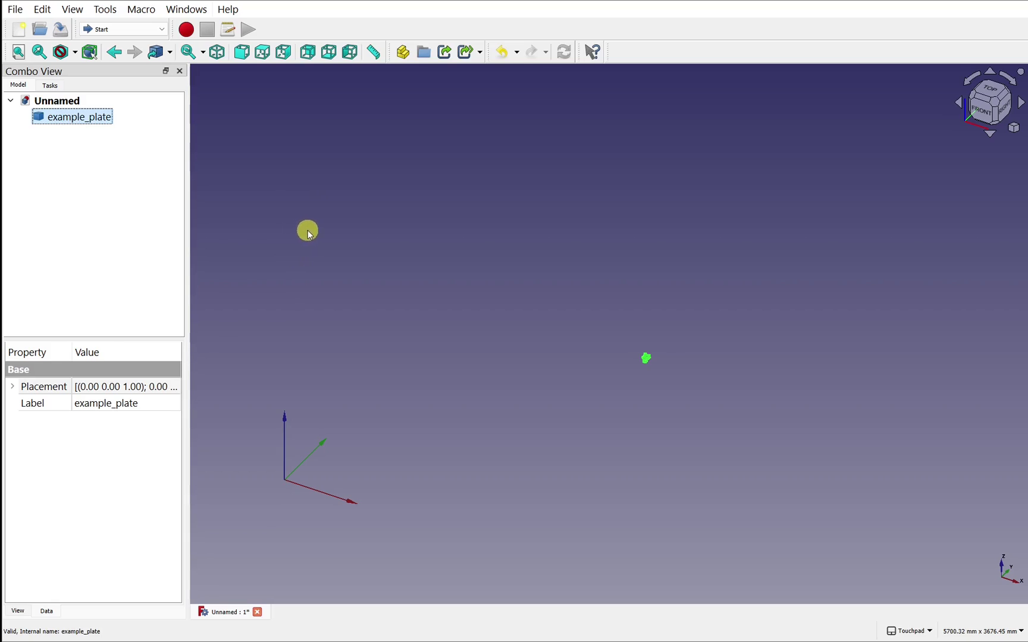
# Step: Switch to the Sketcher workbench
pyautogui.click(113, 29)
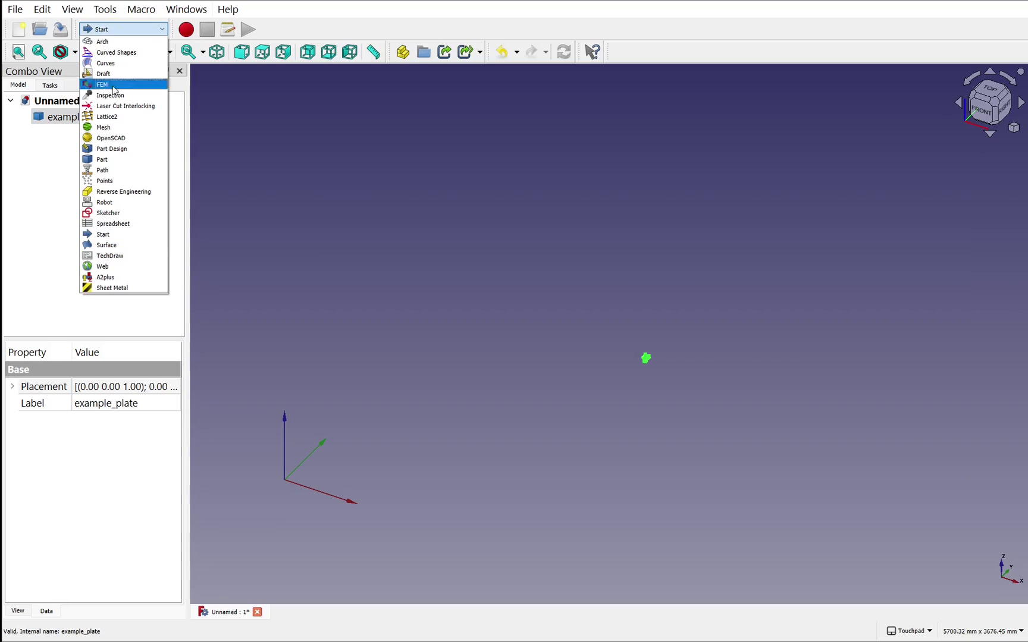
pyautogui.click(127, 213)
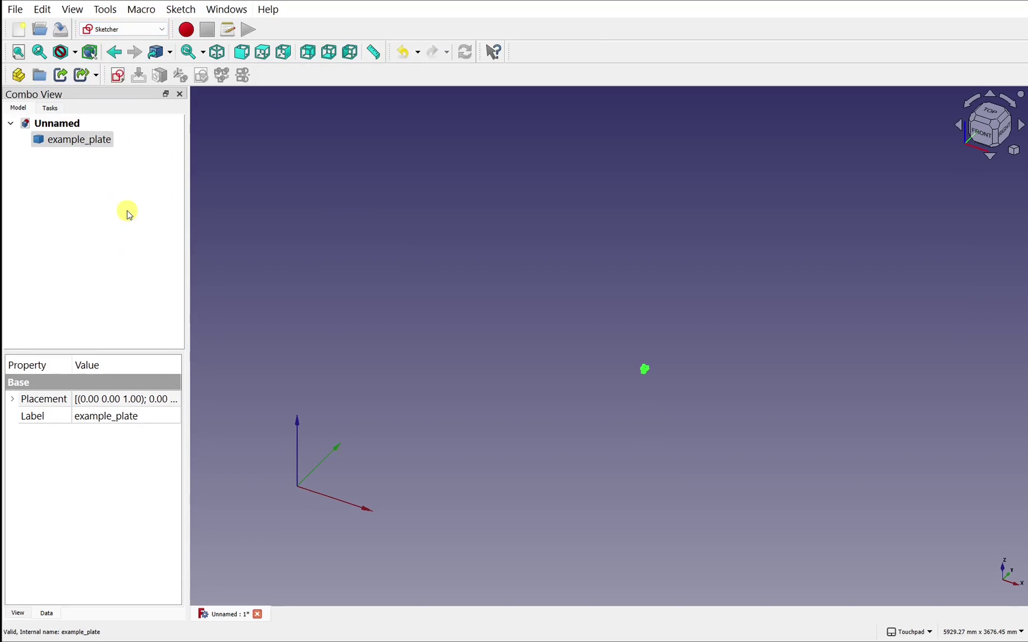
pyautogui.click(117, 75)
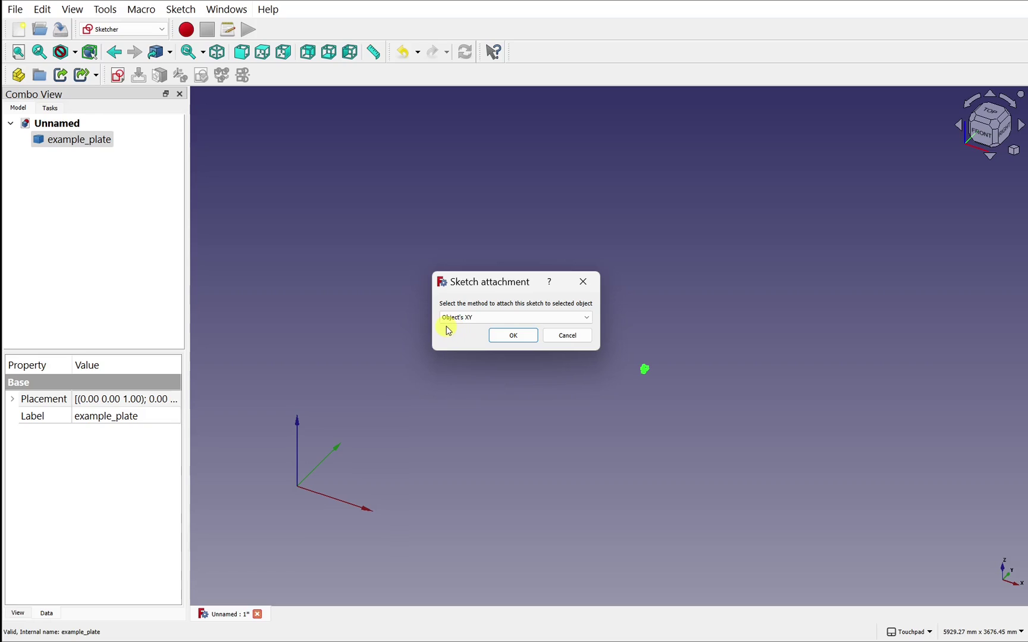
pyautogui.click(559, 325)
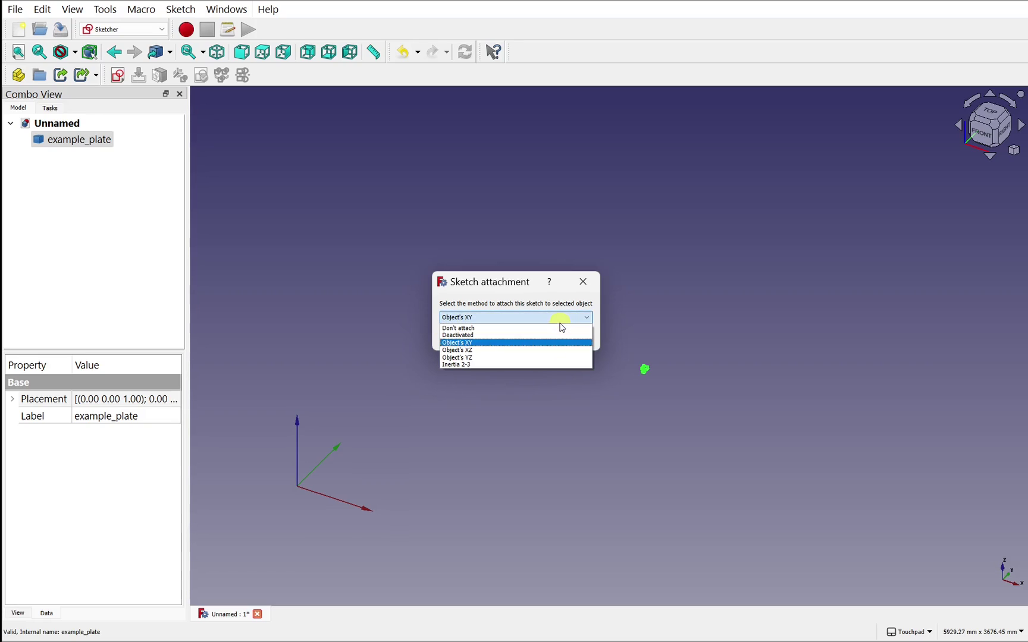
pyautogui.click(694, 302)
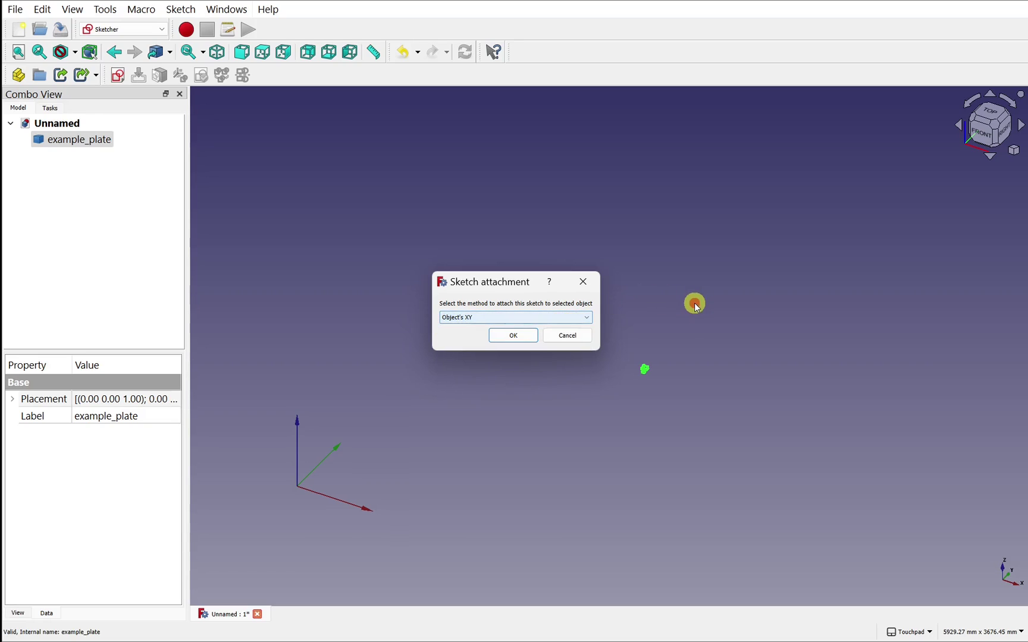
pyautogui.click(567, 336)
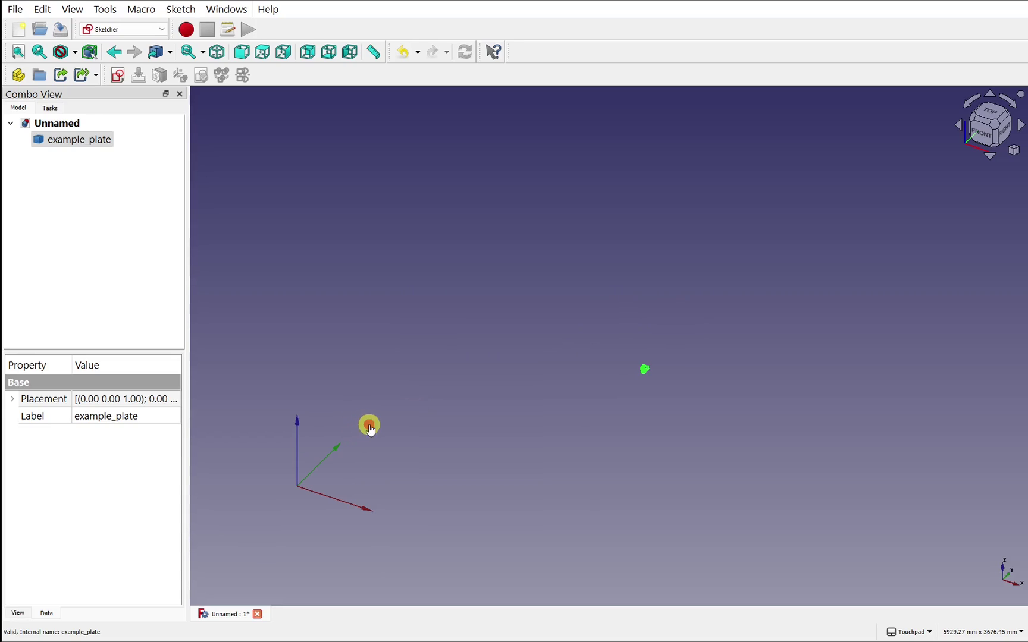
# Step: Clear the plate selection and create an unattached sketch on the XY-Plane with a 0 mm offset
pyautogui.click(370, 428)
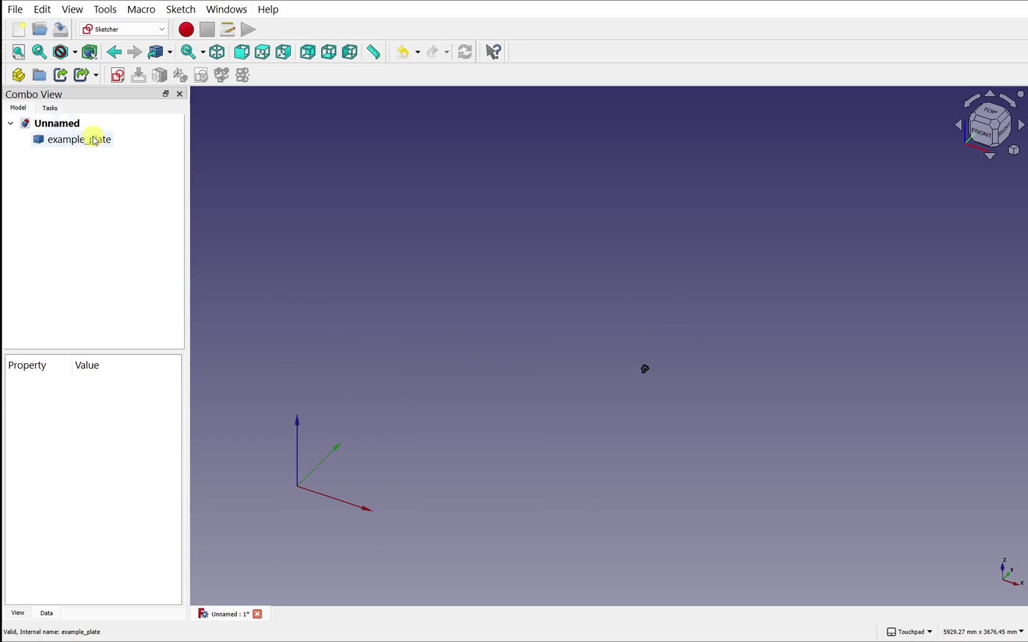
pyautogui.click(119, 84)
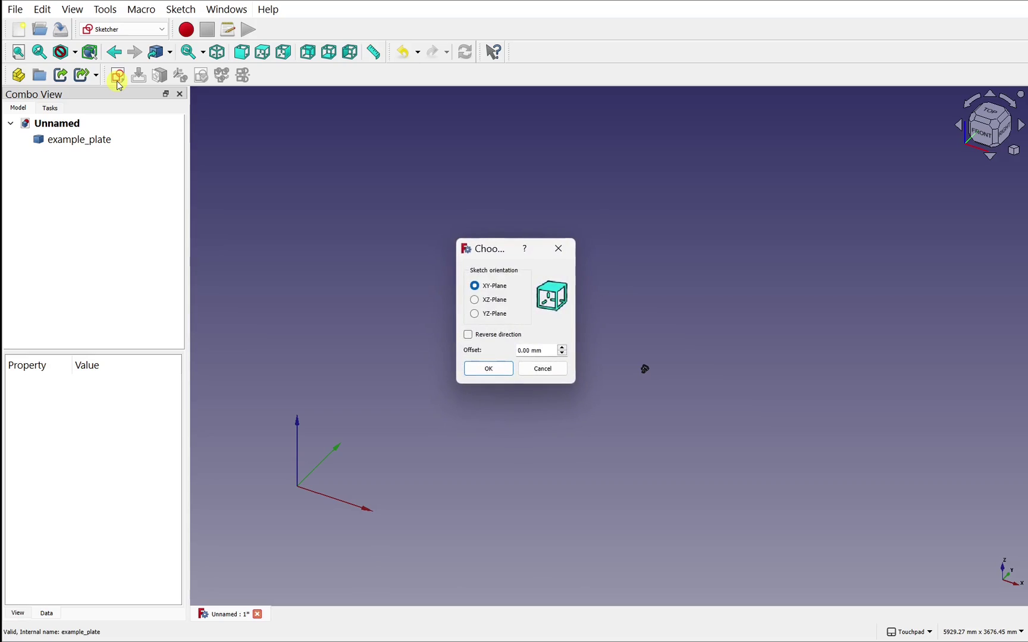
pyautogui.click(488, 370)
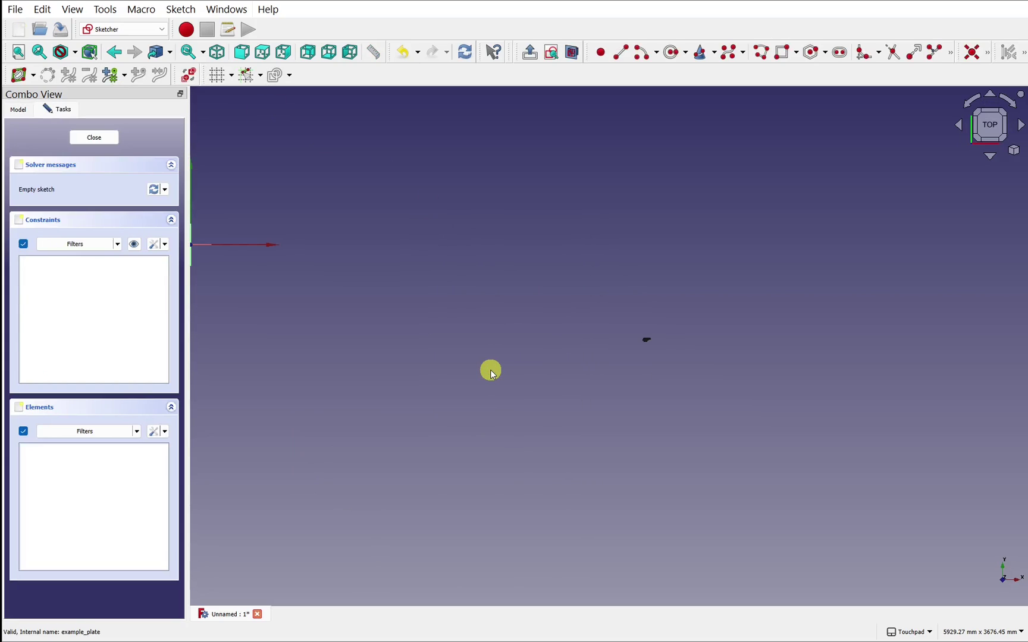
# Step: Draw a rectangle enclosing the sketch origin, with its lower-right corner at about (16, -12) mm, and finish the sketch
pyautogui.moveTo(319, 349)
pyautogui.mouseDown(button='middle')
pyautogui.moveTo(514, 344)
pyautogui.moveTo(610, 402)
pyautogui.mouseUp(button='middle')
pyautogui.moveTo(472, 331); pyautogui.dragTo(594, 412, button='middle')
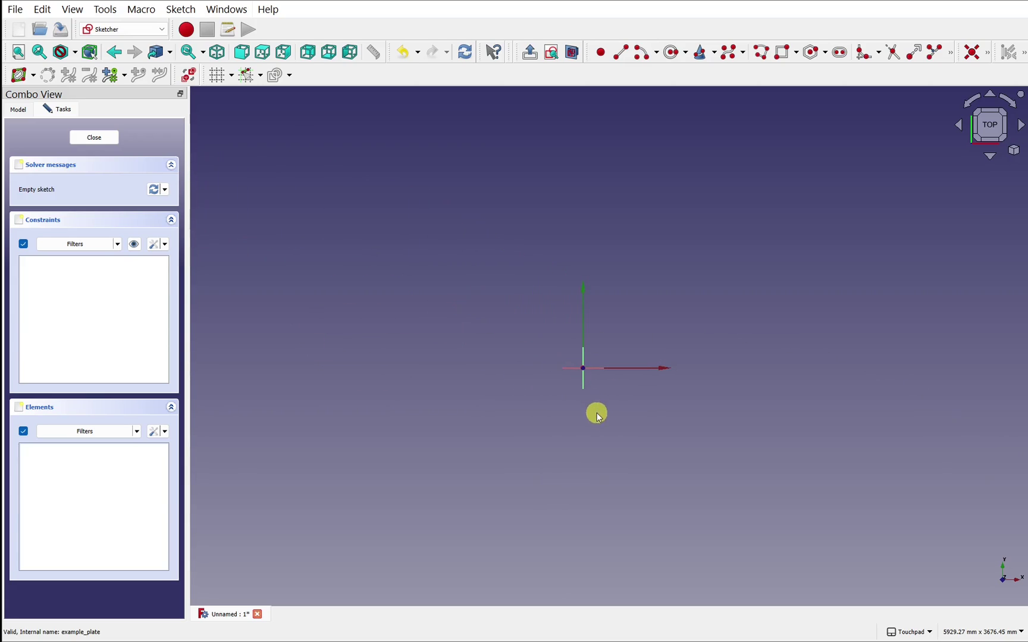
pyautogui.scroll(10, 586, 373)
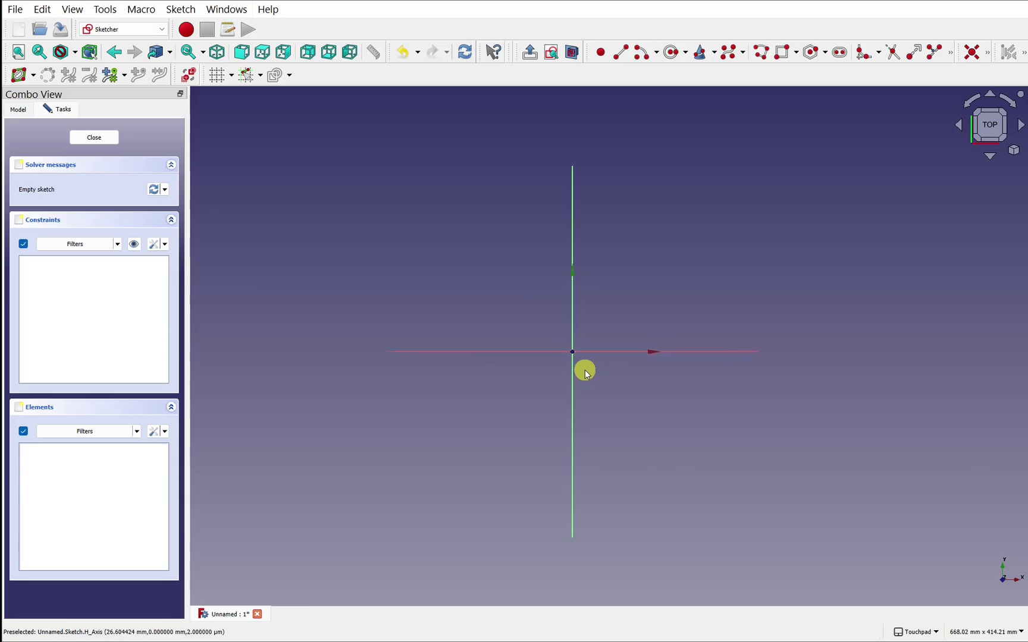
pyautogui.moveTo(586, 373)
pyautogui.mouseDown(button='middle')
pyautogui.moveTo(507, 430)
pyautogui.moveTo(530, 339)
pyautogui.moveTo(587, 254)
pyautogui.moveTo(509, 426)
pyautogui.mouseUp(button='middle')
pyautogui.scroll(3, 509, 426)
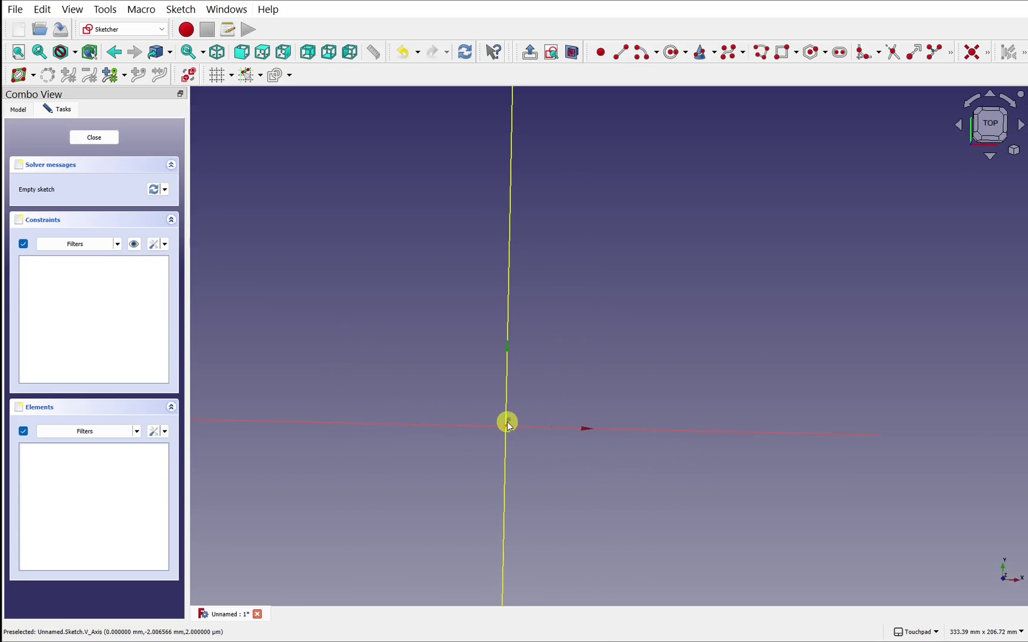
pyautogui.click(985, 123)
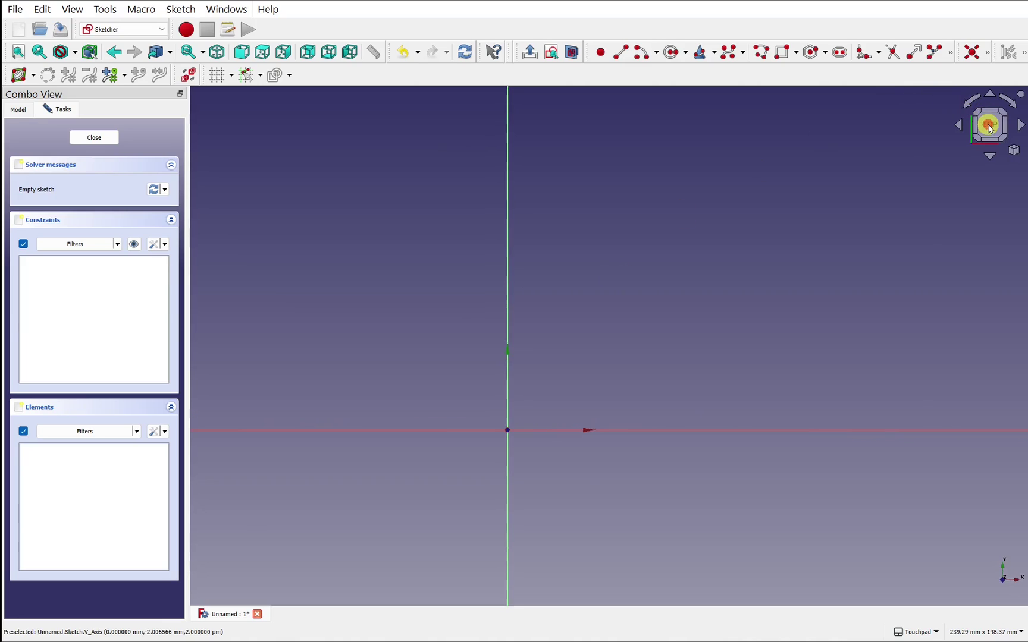
pyautogui.moveTo(522, 410); pyautogui.dragTo(591, 357, button='middle')
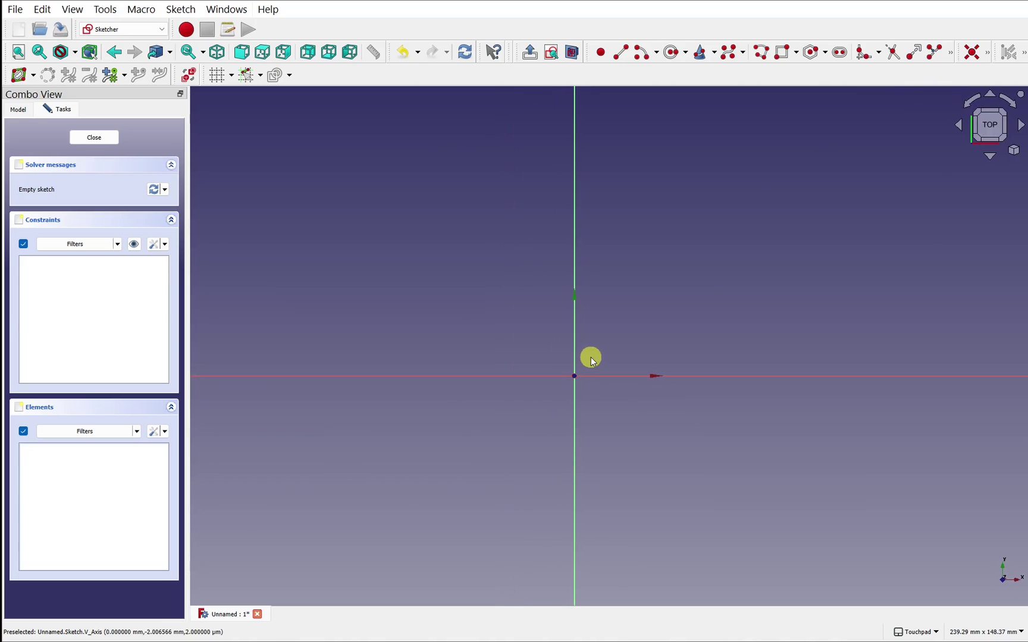
pyautogui.click(782, 53)
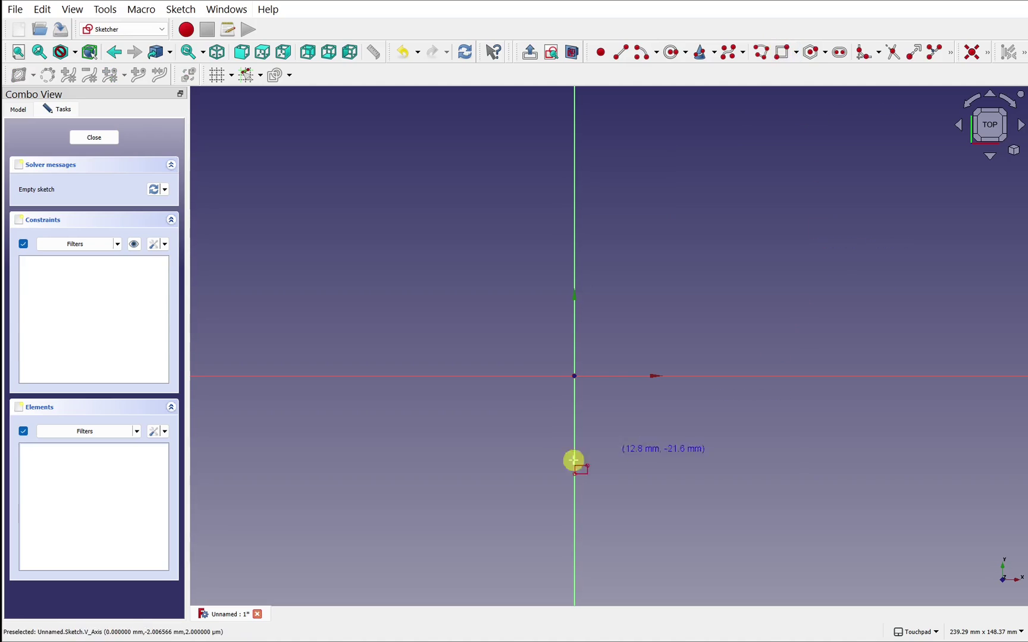
pyautogui.click(524, 340)
pyautogui.click(630, 419)
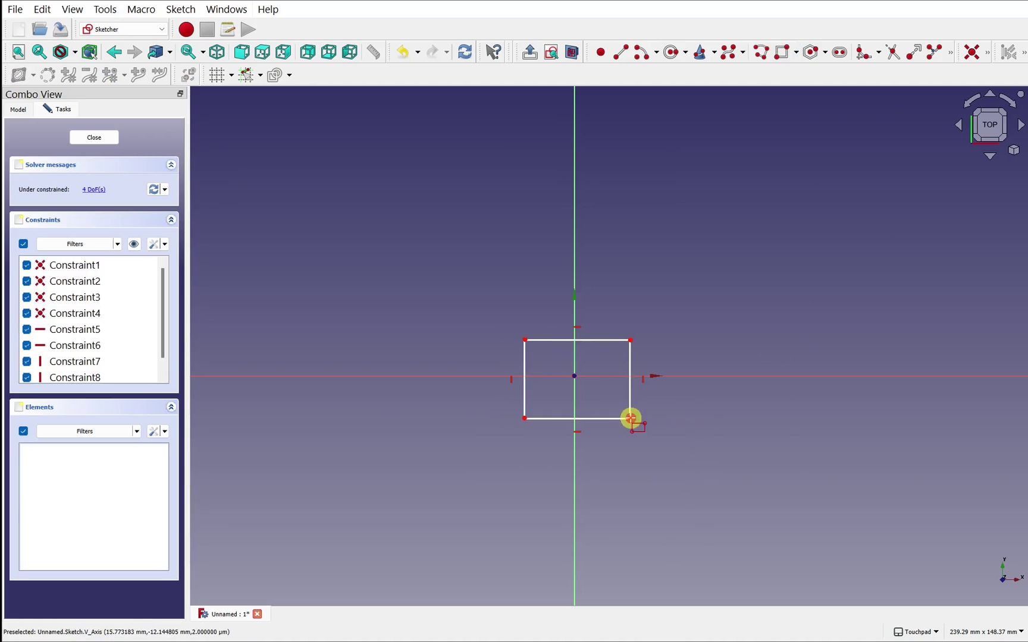
pyautogui.scroll(5, 592, 391)
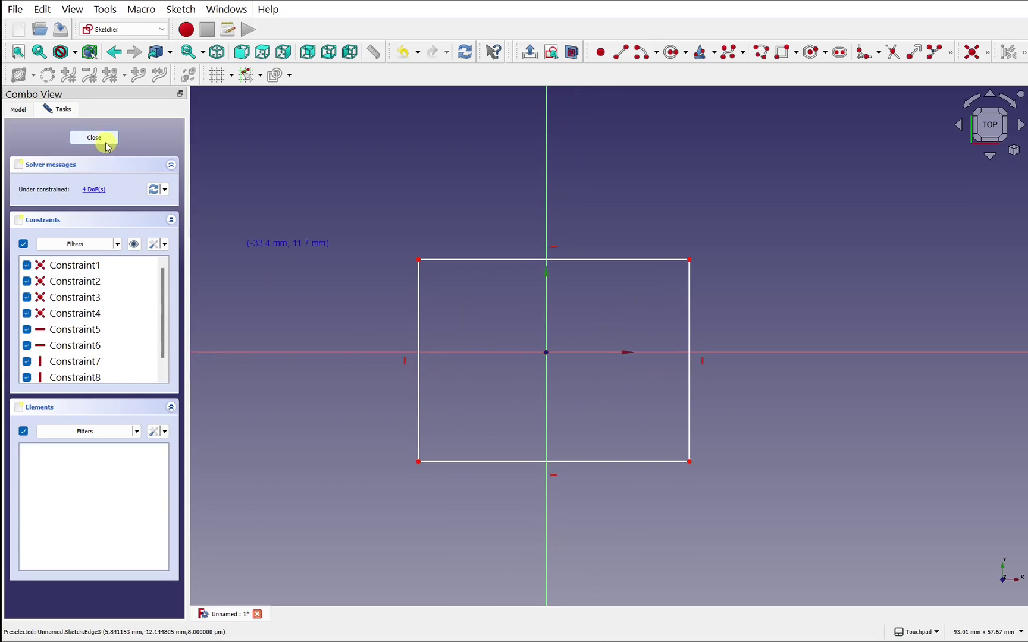
pyautogui.click(105, 142)
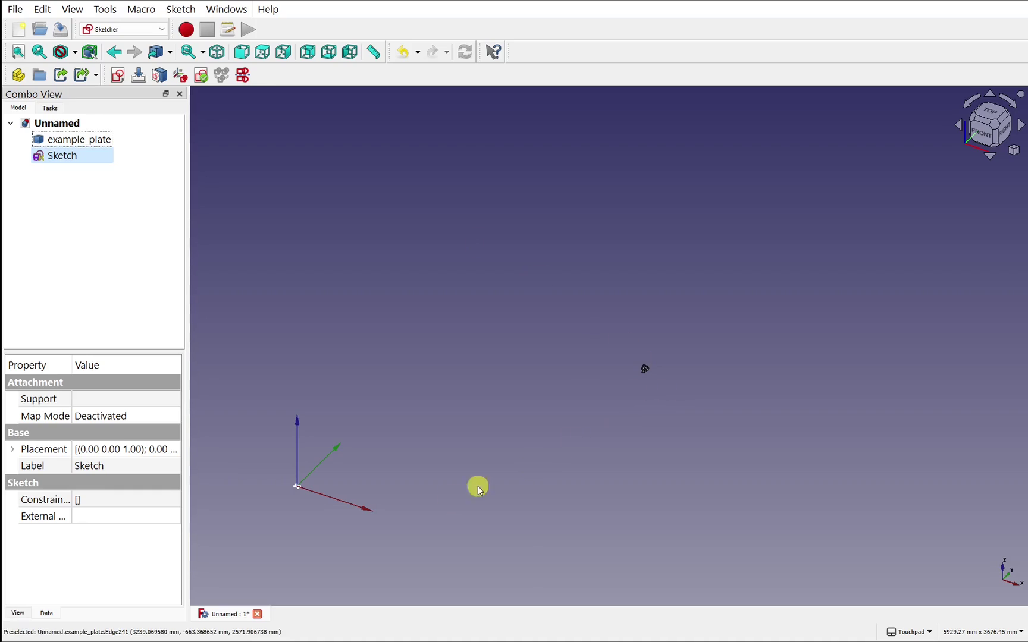
pyautogui.scroll(3, 282, 492)
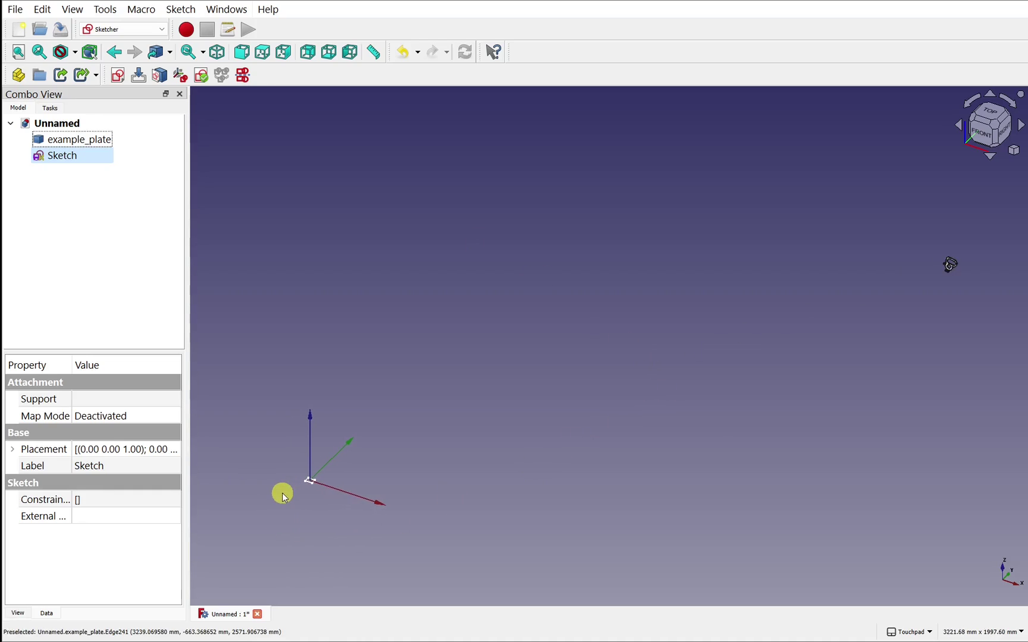
pyautogui.scroll(-1, 283, 497)
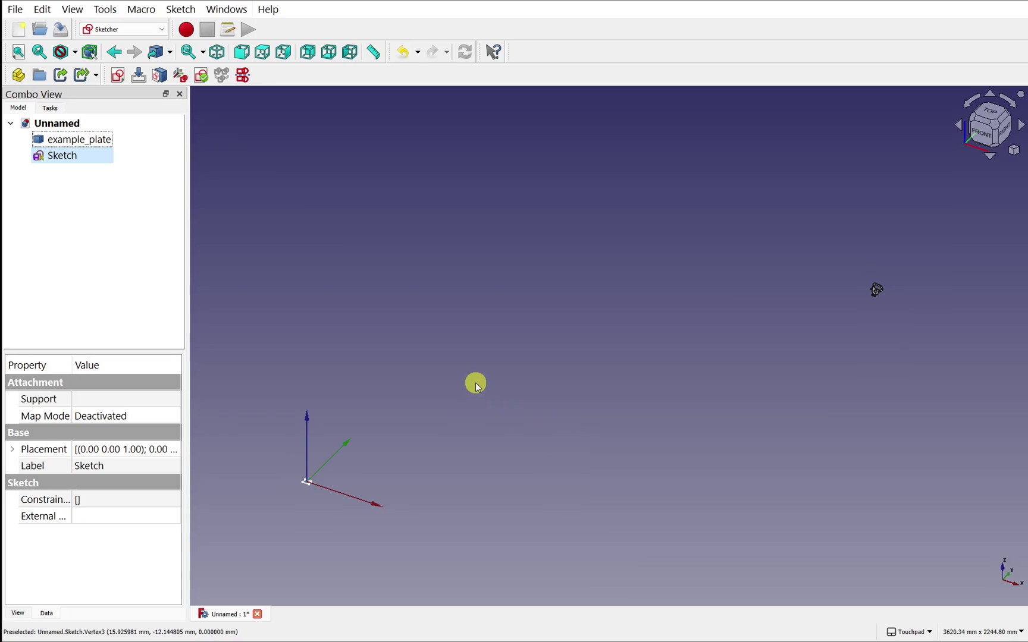
# Step: Start an Alignment with example_plate as the movable object and the rectangle sketch as the fixed object
pyautogui.click(43, 10)
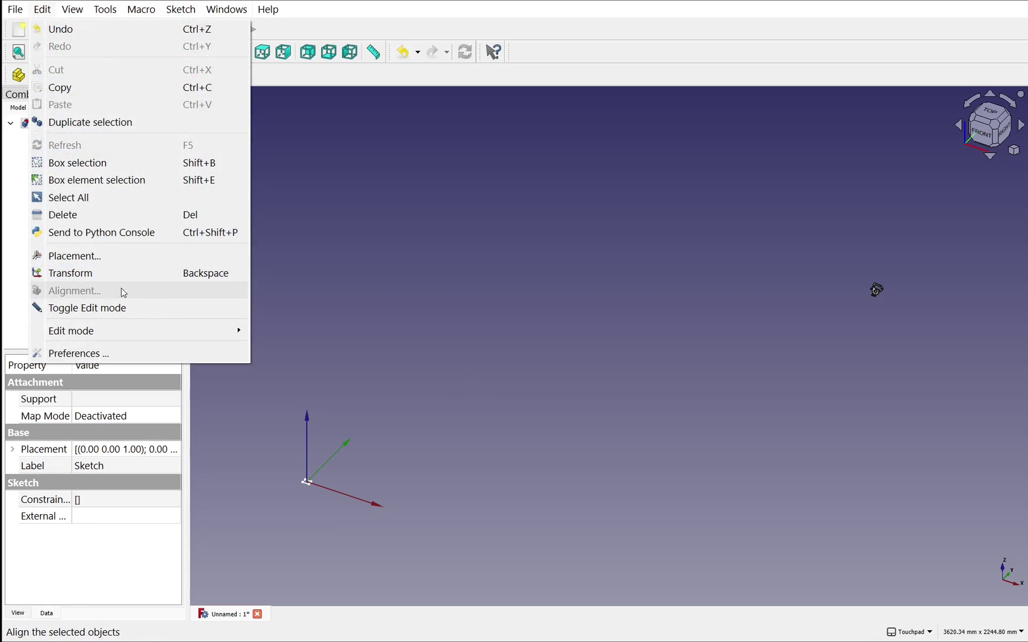
pyautogui.click(447, 278)
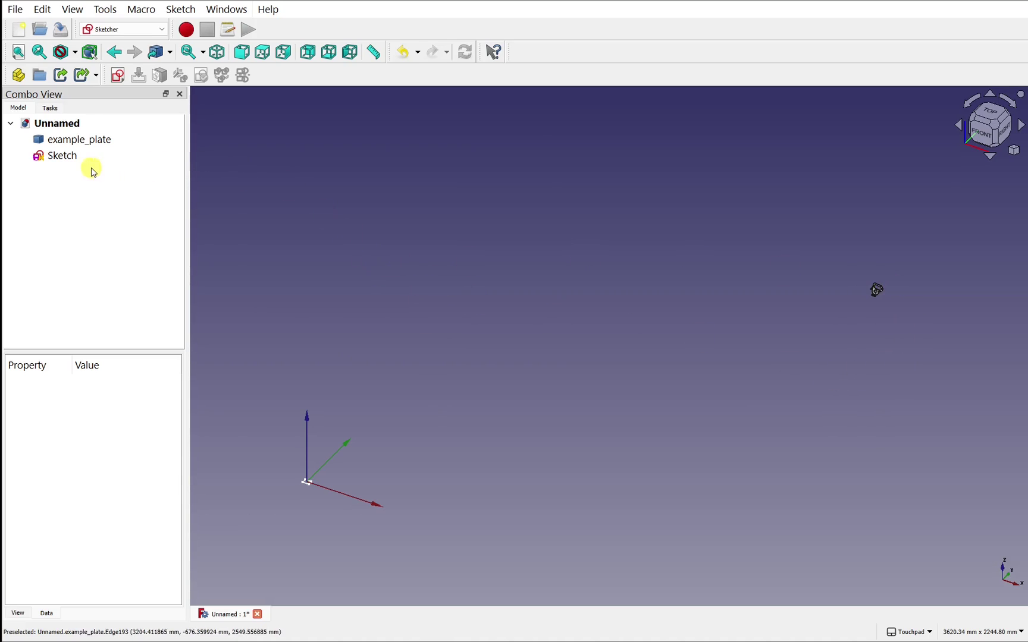
pyautogui.click(71, 161)
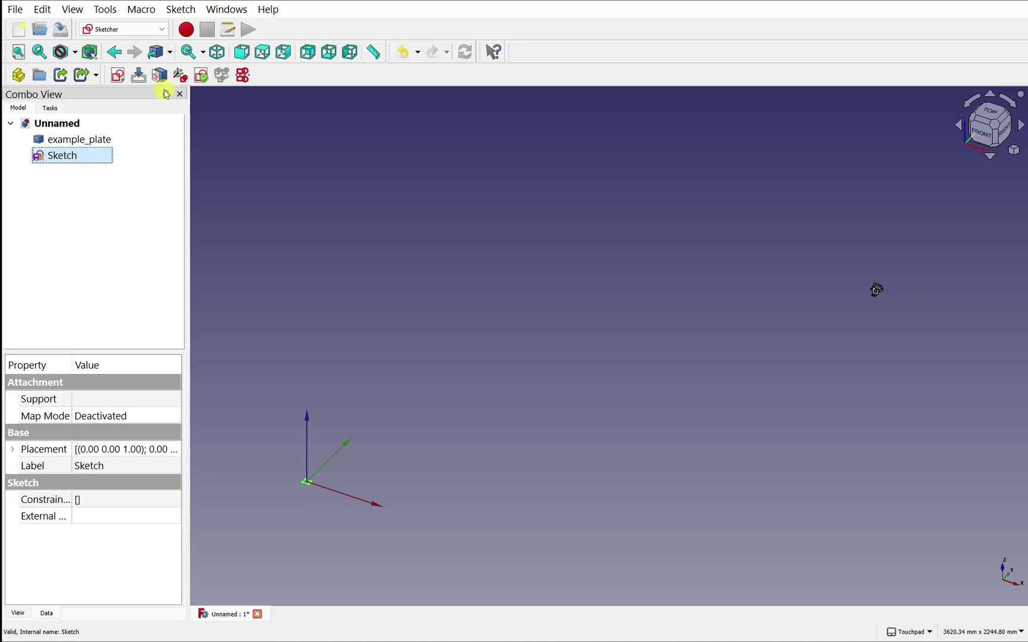
pyautogui.keyDown('ctrl'); pyautogui.click(76, 138); pyautogui.keyUp('ctrl')
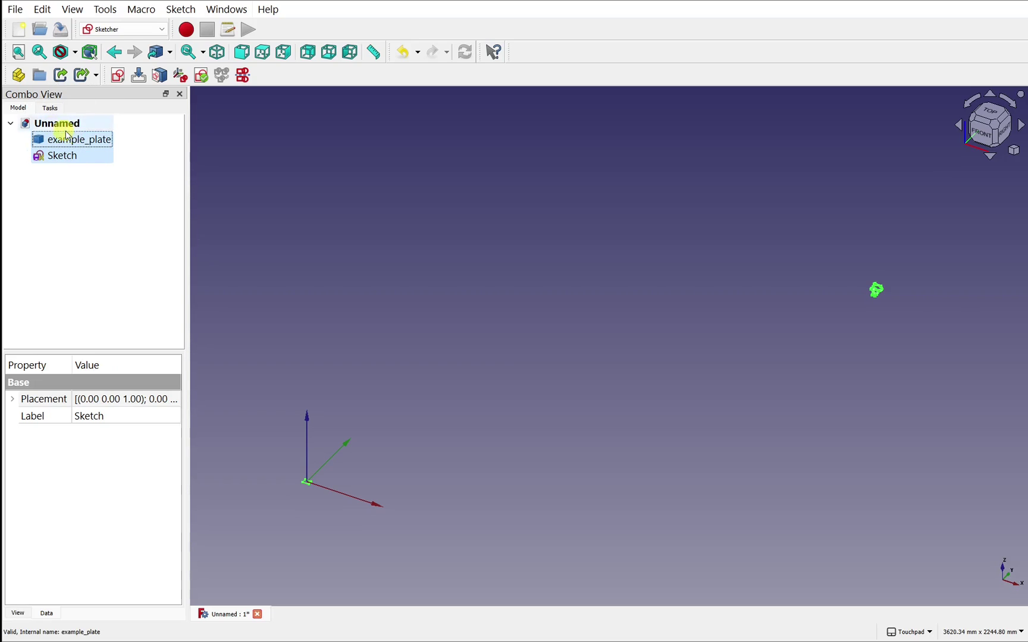
pyautogui.click(42, 9)
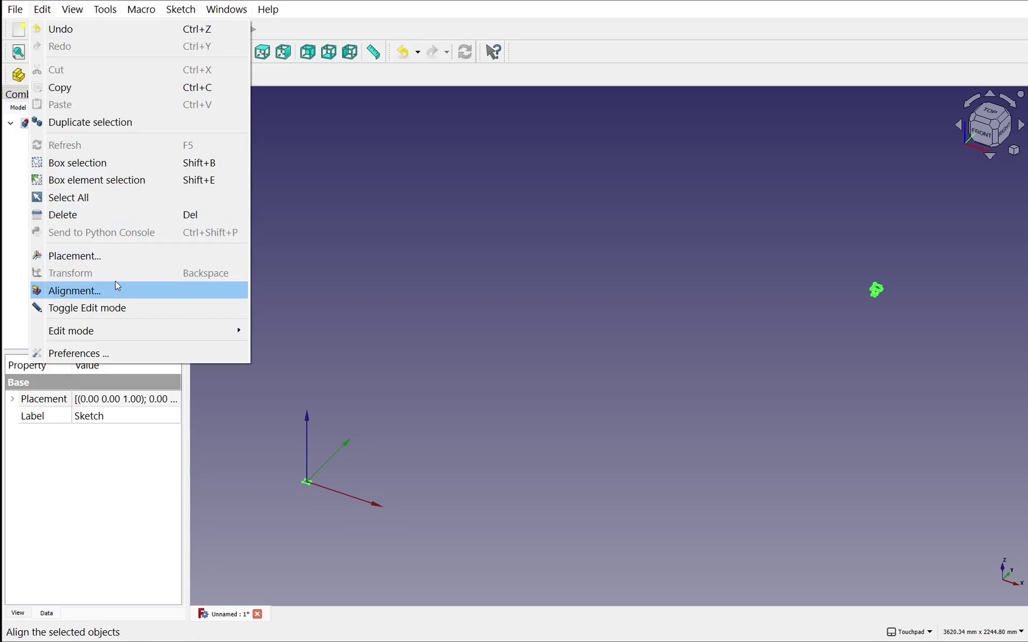
pyautogui.click(89, 293)
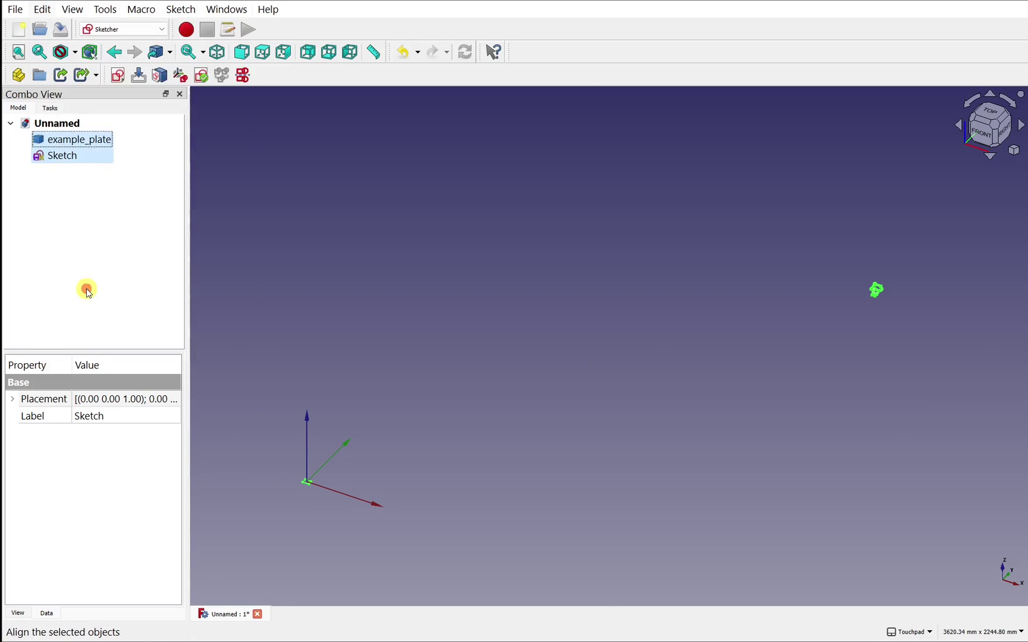
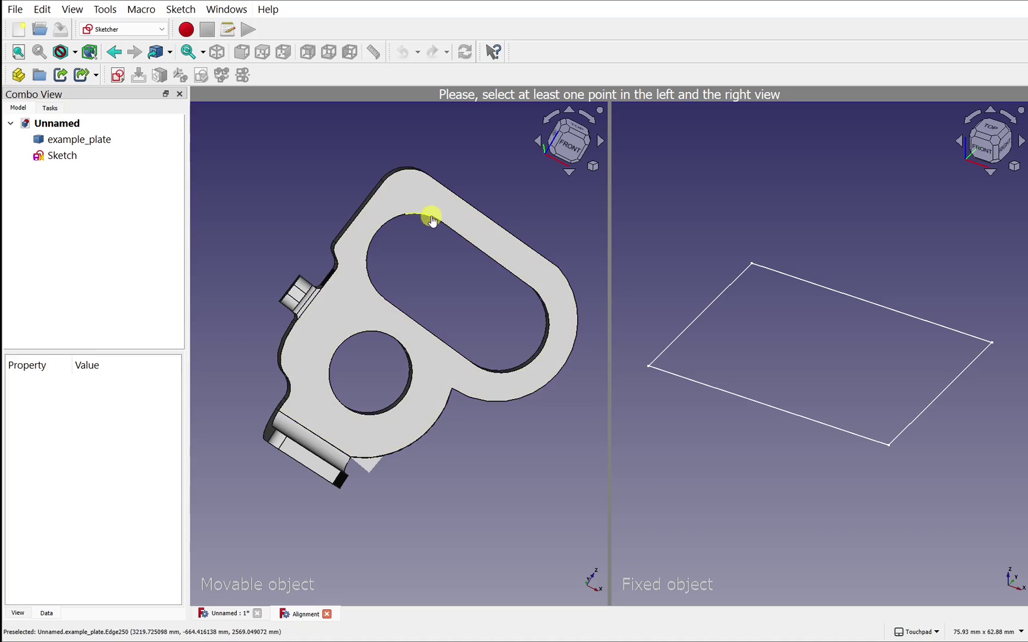
# Step: Pick the first alignment pair: the plate's flat face beside the slot's upper-left end and the rectangle corner at about (-14, 10) mm
pyautogui.scroll(3, 431, 220)
pyautogui.scroll(4, 431, 221)
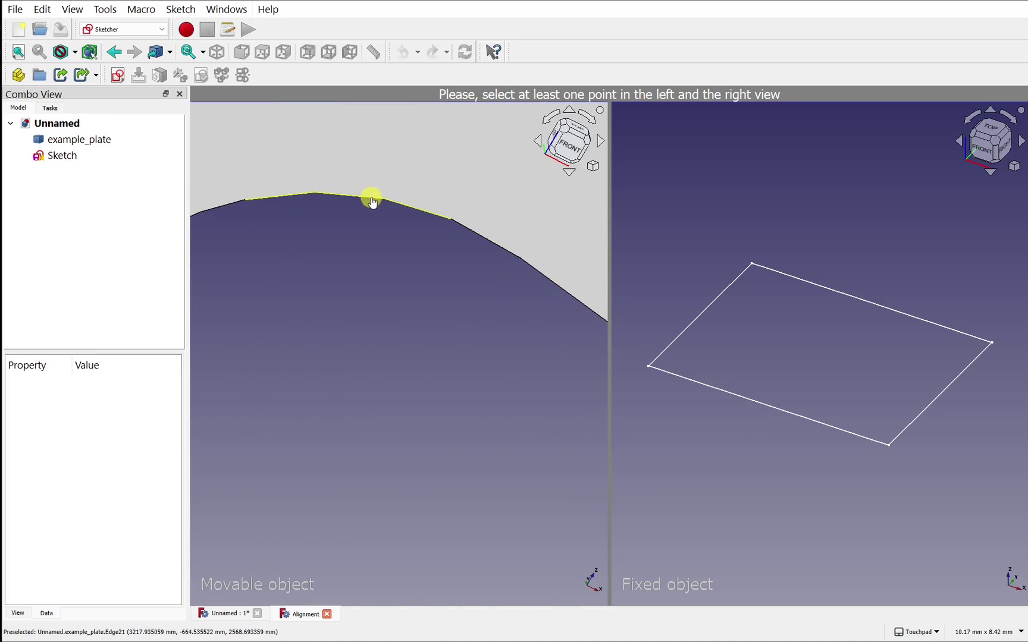
pyautogui.scroll(-6, 388, 248)
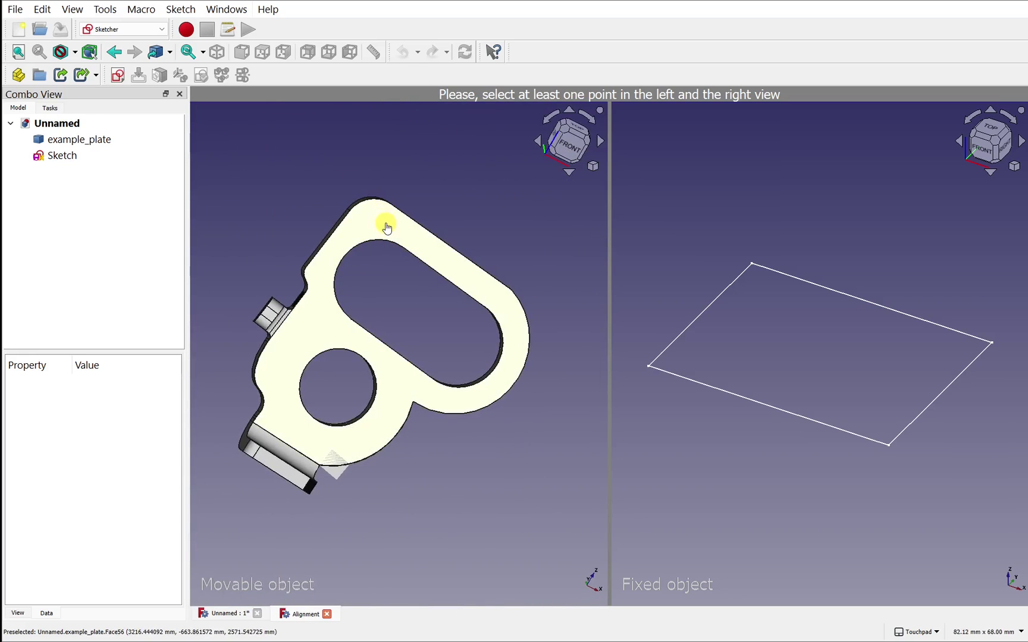
pyautogui.click(387, 227)
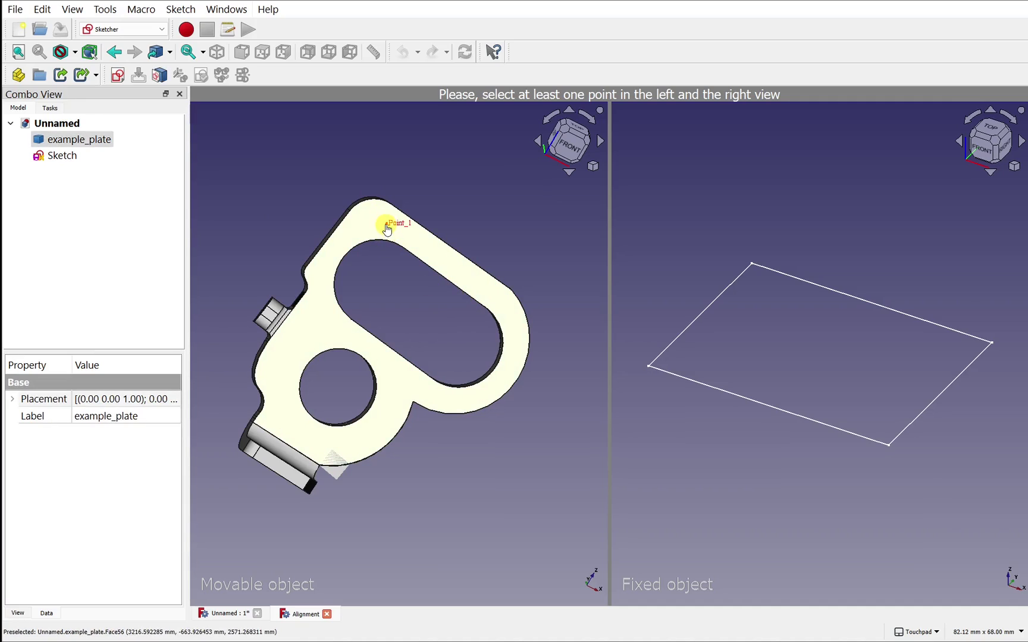
pyautogui.scroll(4, 779, 265)
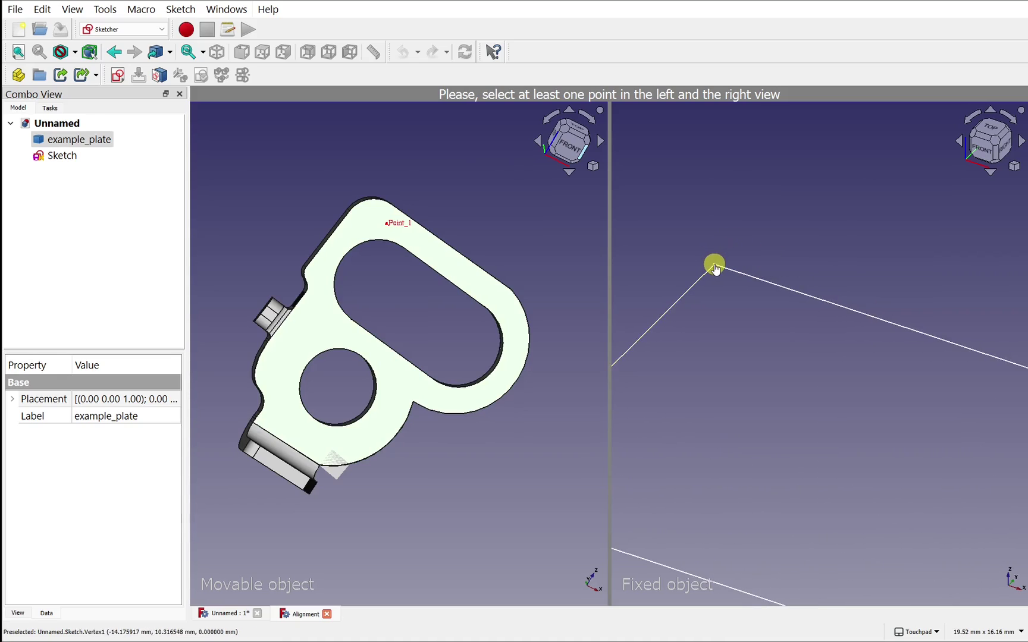
pyautogui.click(715, 266)
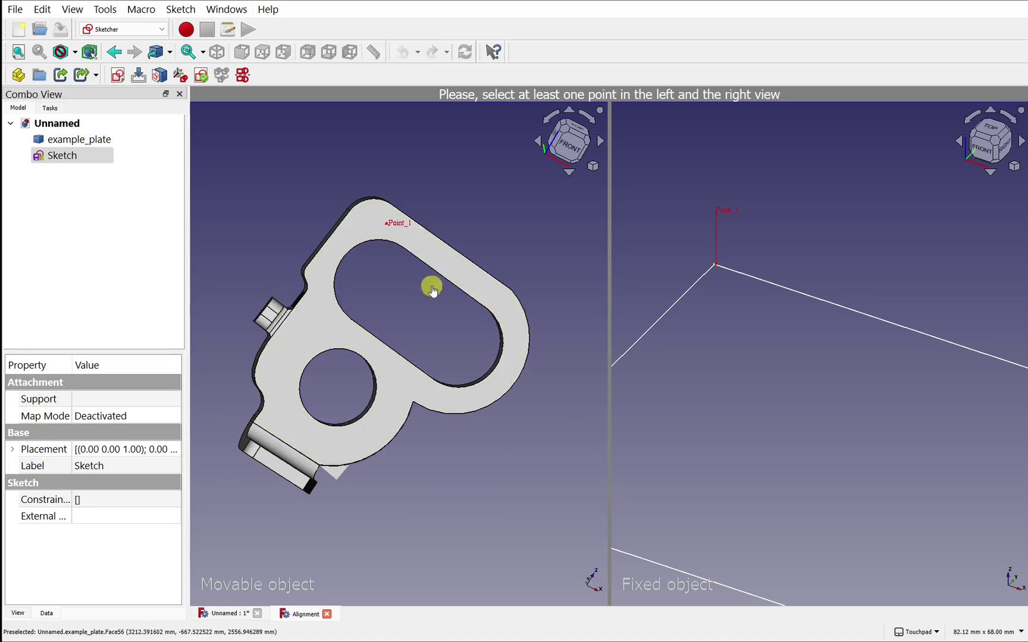
# Step: Pick the second alignment pair: the plate face beside the slot's upper-right end and the rectangle's corner at positive X and positive Y
pyautogui.click(503, 302)
pyautogui.scroll(-3, 719, 404)
pyautogui.scroll(-1, 719, 404)
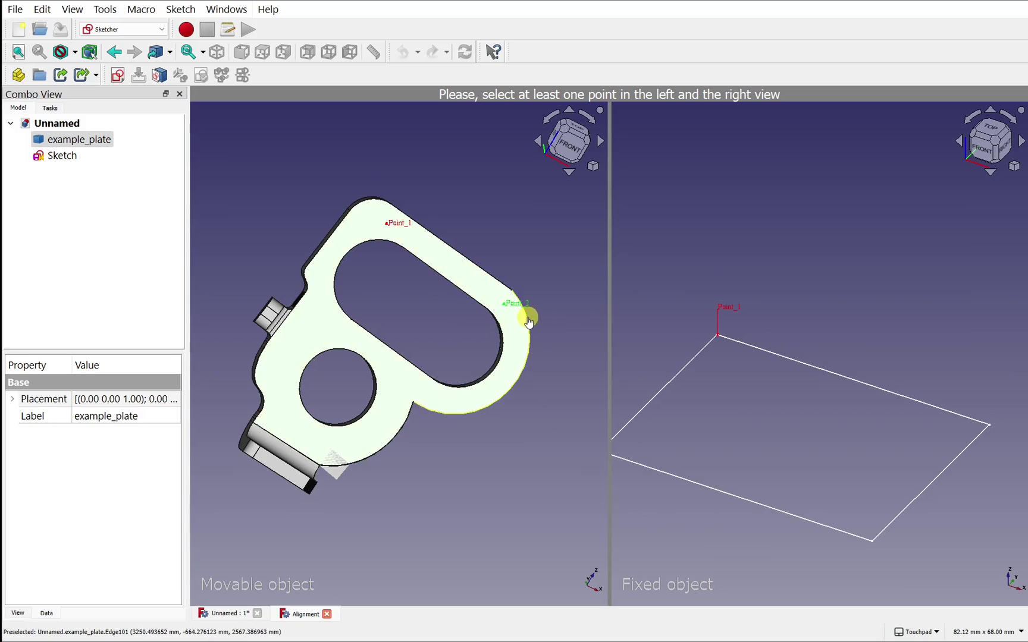
pyautogui.click(990, 424)
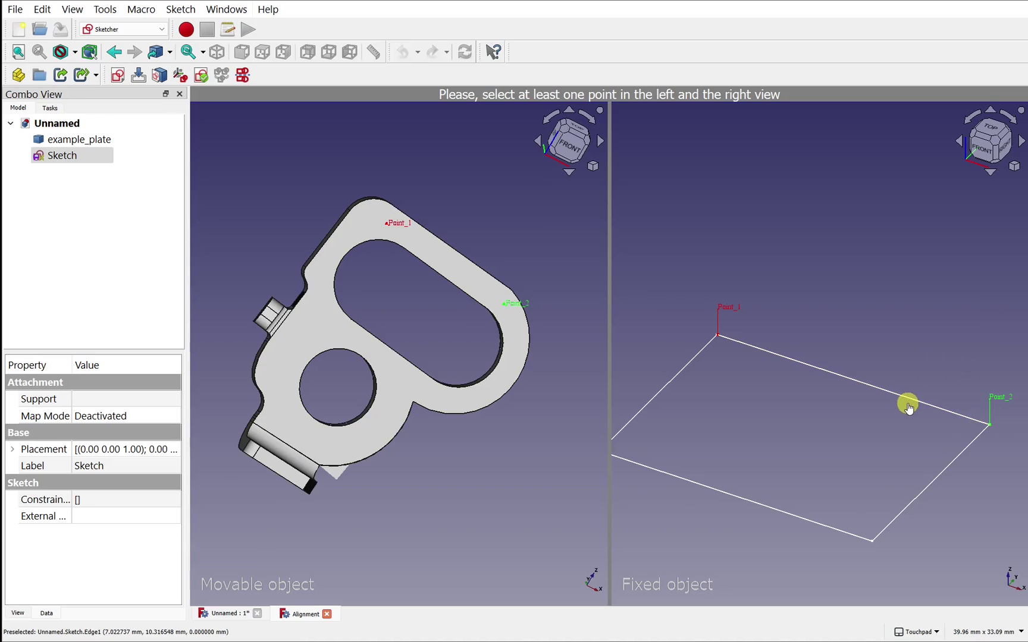
# Step: Pick the third alignment pair: the plate face between slot and round hole, and the rectangle corner at about (-14, -12) mm
pyautogui.click(334, 327)
pyautogui.moveTo(723, 468); pyautogui.dragTo(832, 431, button='middle')
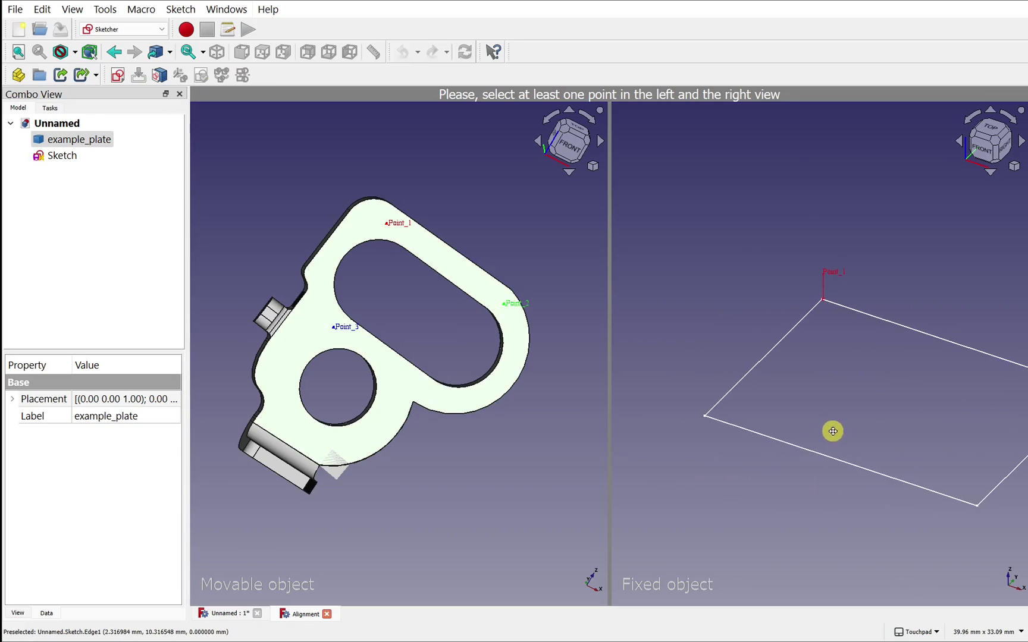
pyautogui.click(703, 417)
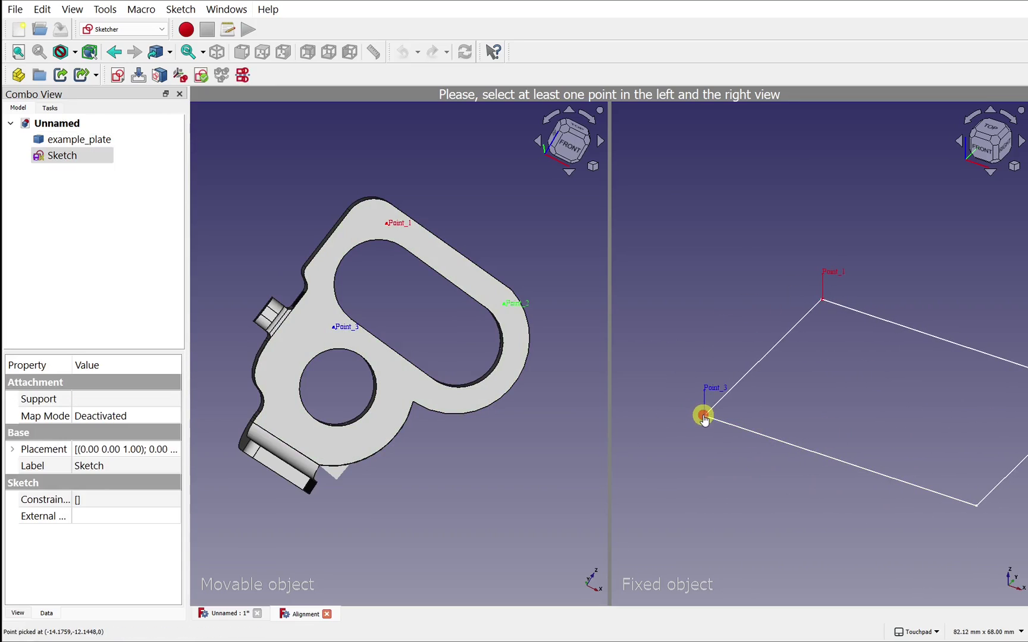
pyautogui.moveTo(764, 420); pyautogui.dragTo(679, 461, button='middle')
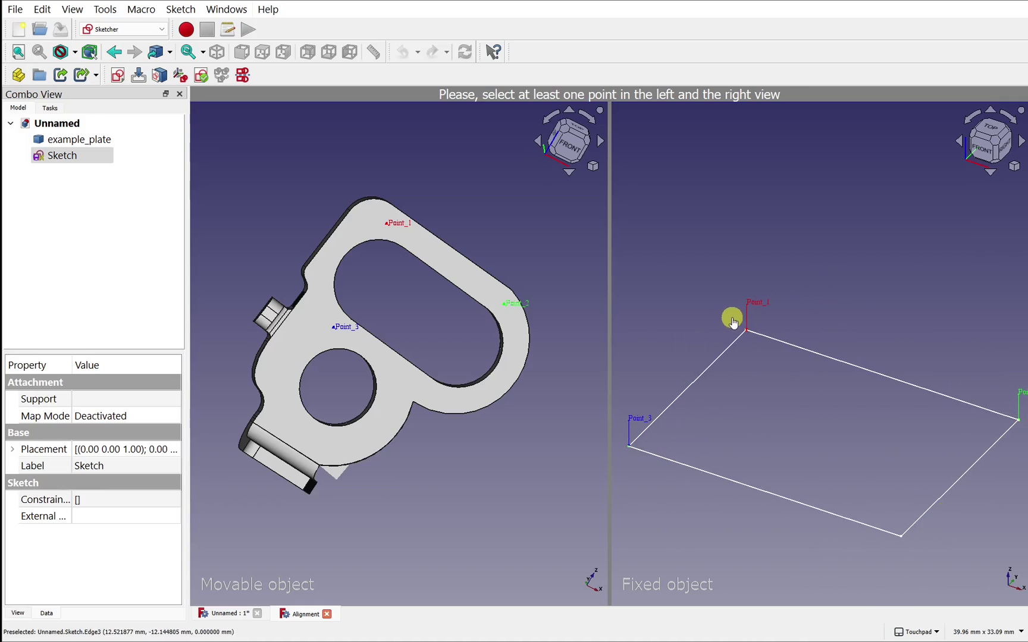
# Step: Align the plate to the rectangle using the three picked point pairs and fit the result in view
pyautogui.rightClick(480, 468)
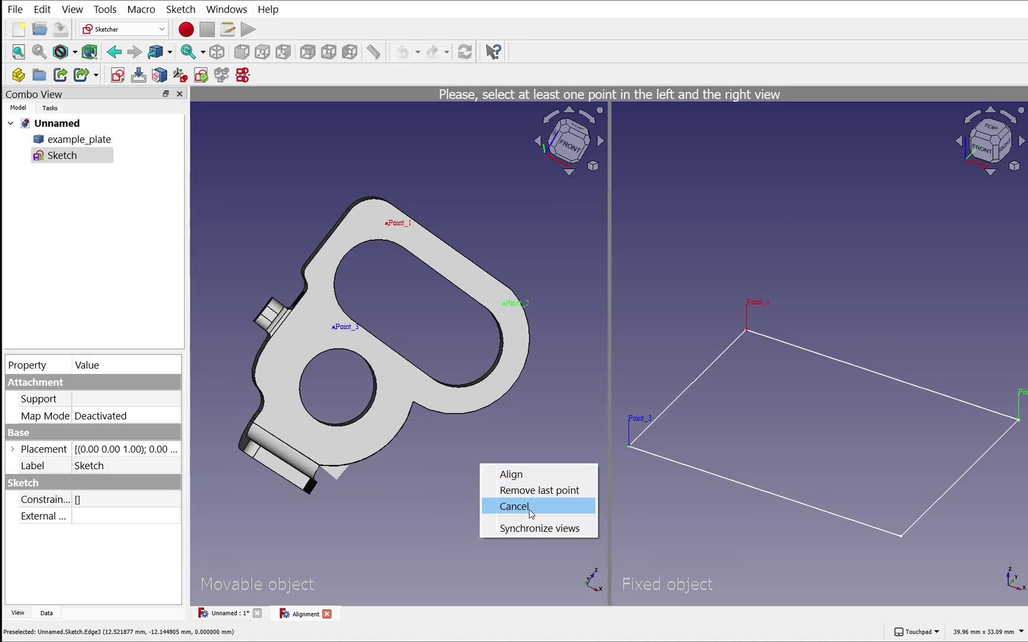
pyautogui.click(546, 475)
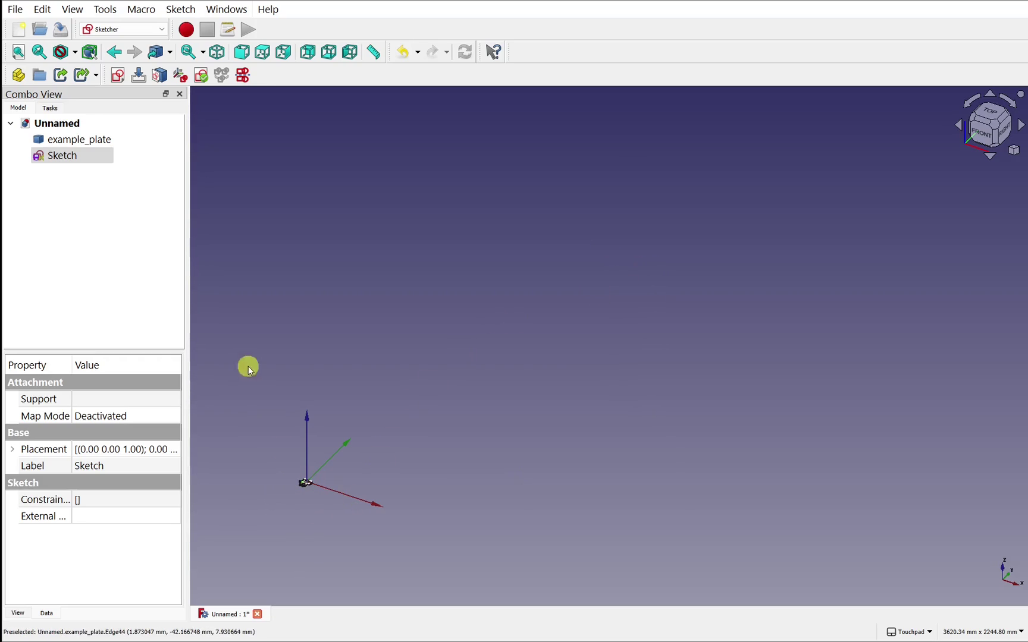
pyautogui.click(18, 55)
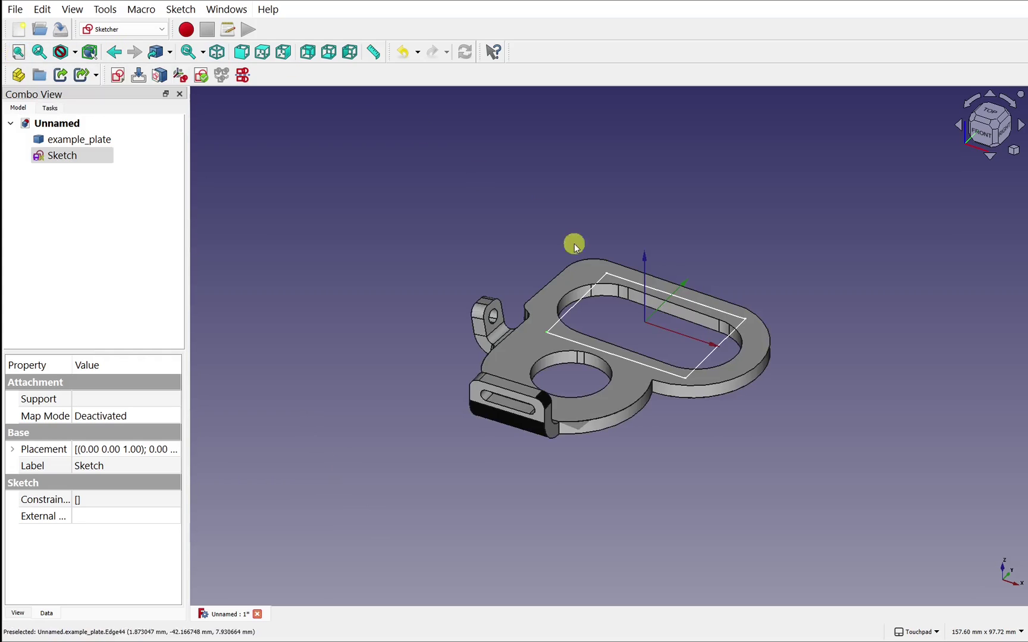
pyautogui.keyDown('alt'); pyautogui.moveTo(671, 356); pyautogui.dragTo(685, 388); pyautogui.keyUp('alt')
# Step: Delete the reference rectangle sketch, keeping only the aligned plate
pyautogui.click(63, 154)
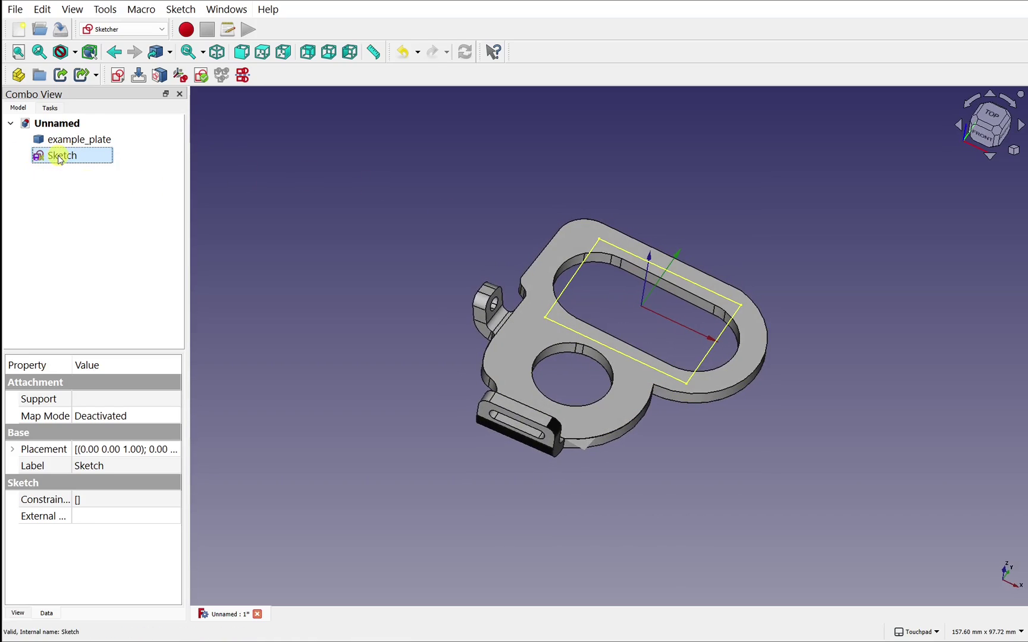
pyautogui.press('Delete')
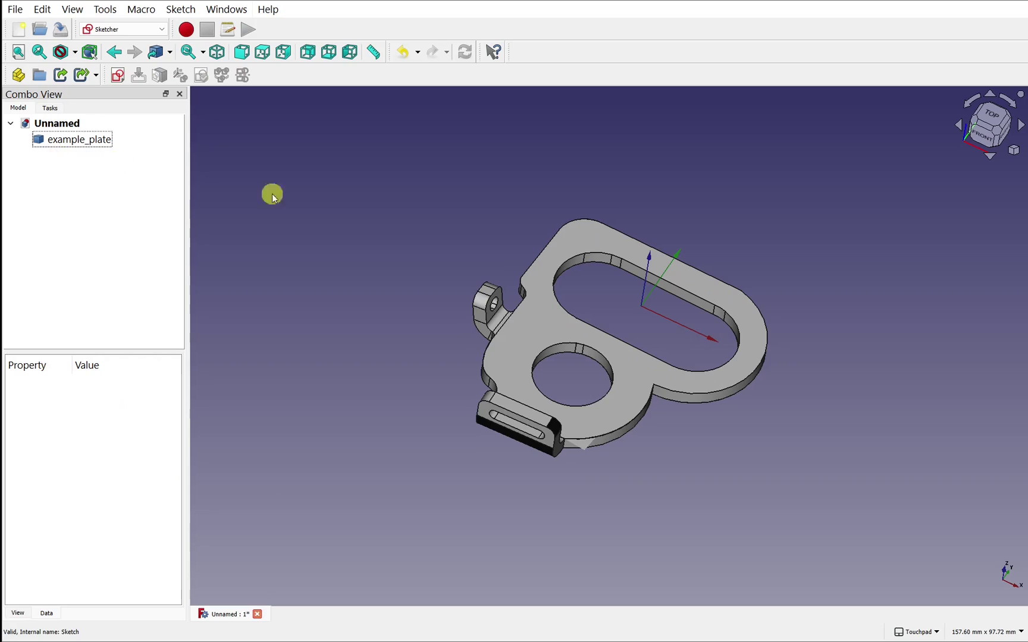
pyautogui.moveTo(645, 374)
pyautogui.keyDown('alt'); pyautogui.mouseDown()
pyautogui.moveTo(567, 266)
pyautogui.moveTo(613, 399)
pyautogui.moveTo(611, 385)
pyautogui.mouseUp(); pyautogui.keyUp('alt')
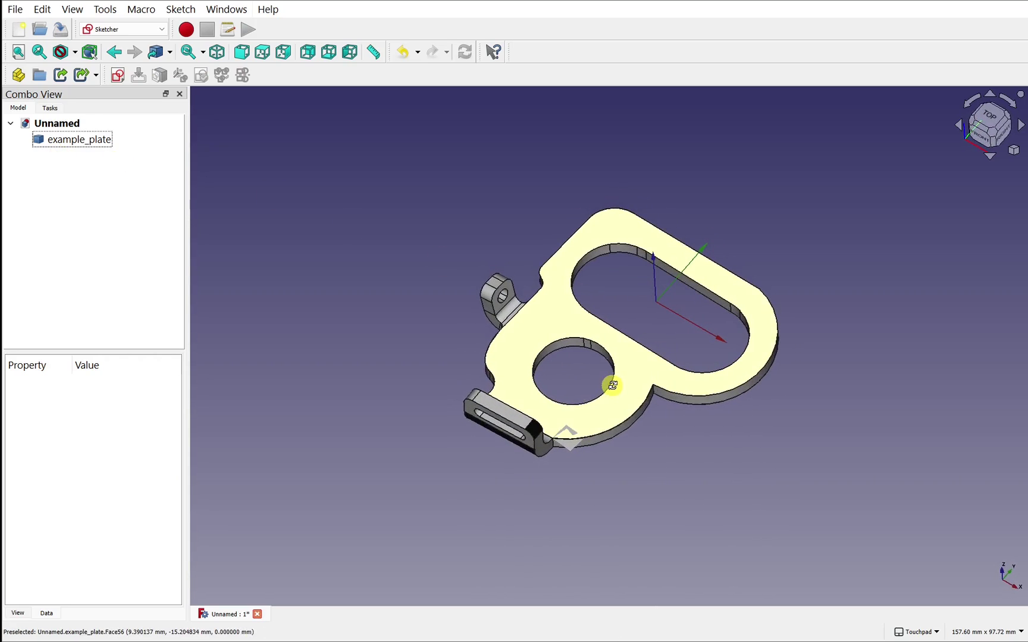
pyautogui.scroll(-3, 614, 388)
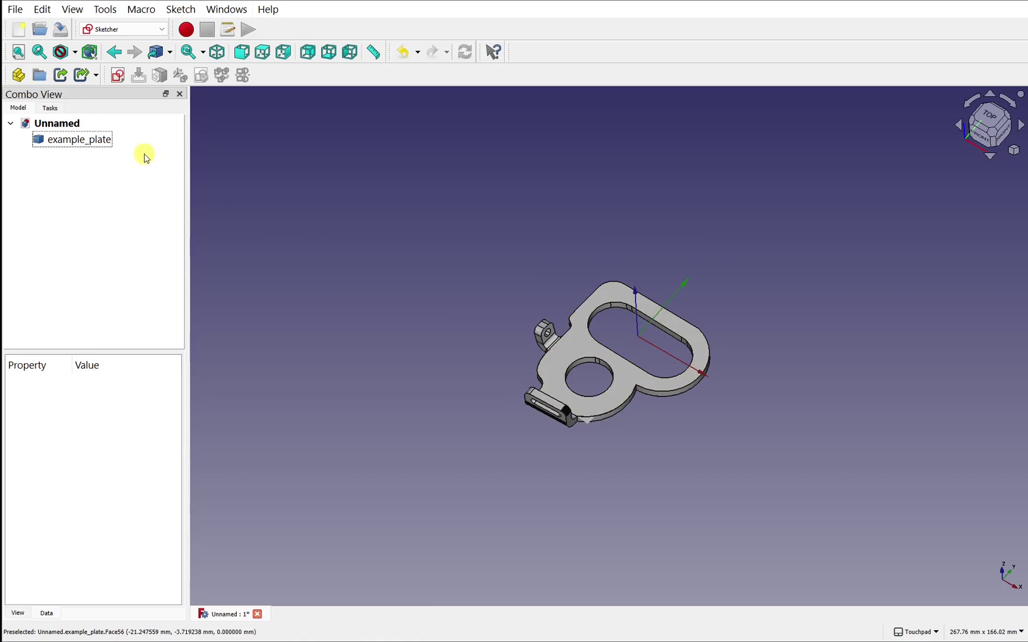
# Step: Inspect where the aligned example_plate's transform origin sits relative to the global origin, leaving the plate unmoved
pyautogui.click(82, 140)
pyautogui.rightClick(82, 140)
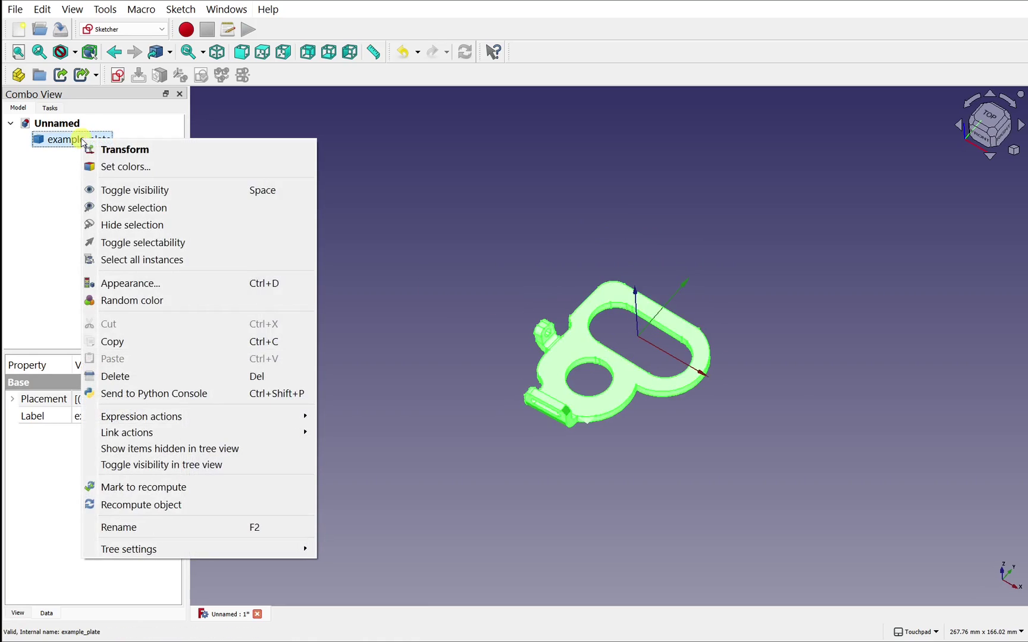
pyautogui.click(95, 150)
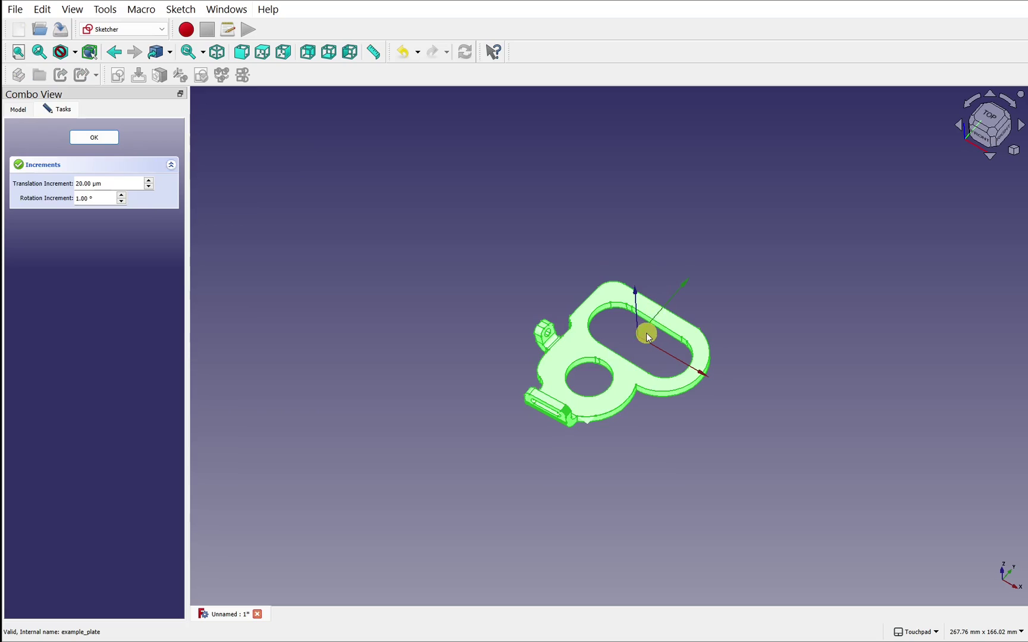
pyautogui.scroll(-10, 645, 332)
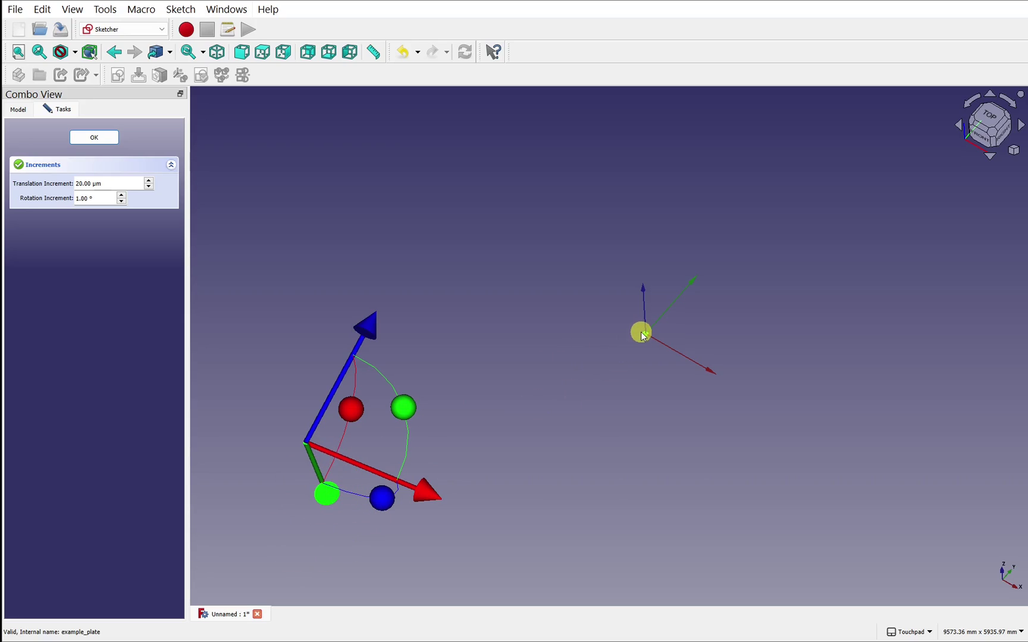
pyautogui.click(105, 137)
pyautogui.scroll(2, 646, 342)
pyautogui.scroll(12, 646, 342)
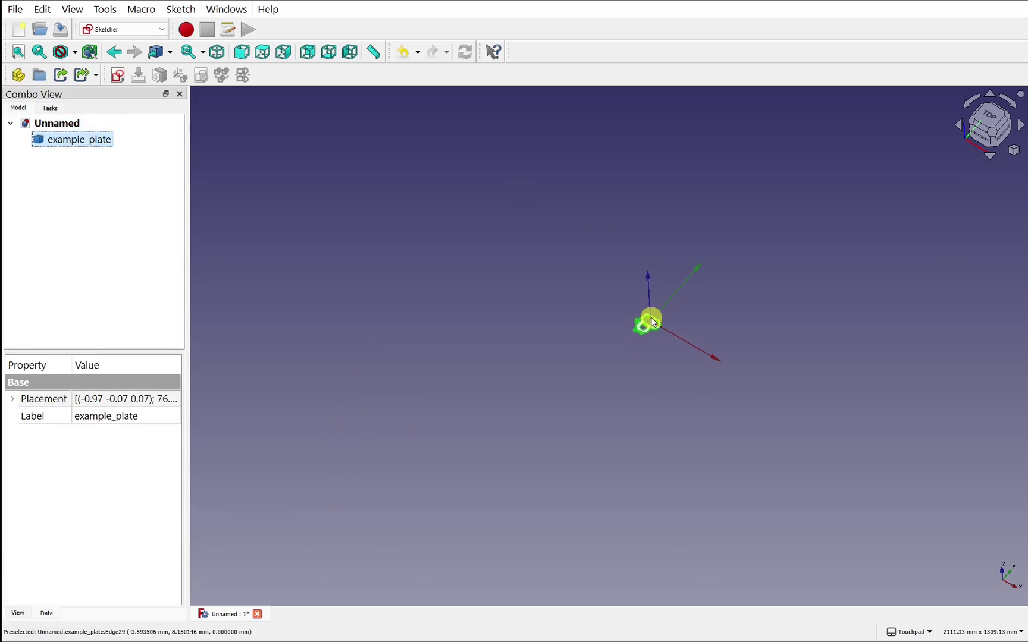
pyautogui.scroll(7, 652, 322)
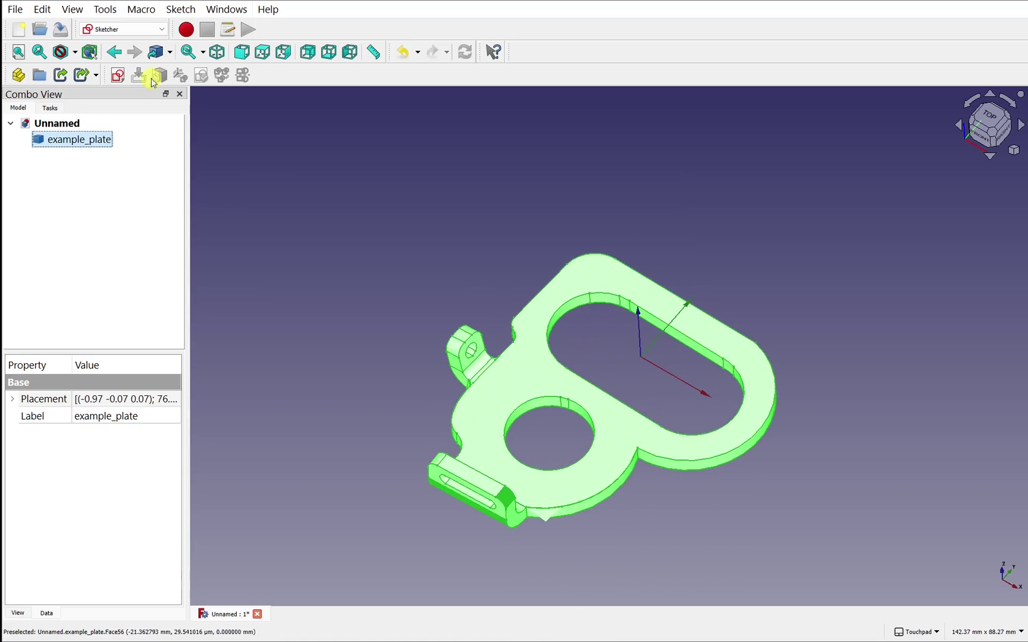
# Step: Switch to the Part workbench and create a refined-shape copy of example_plate
pyautogui.click(109, 31)
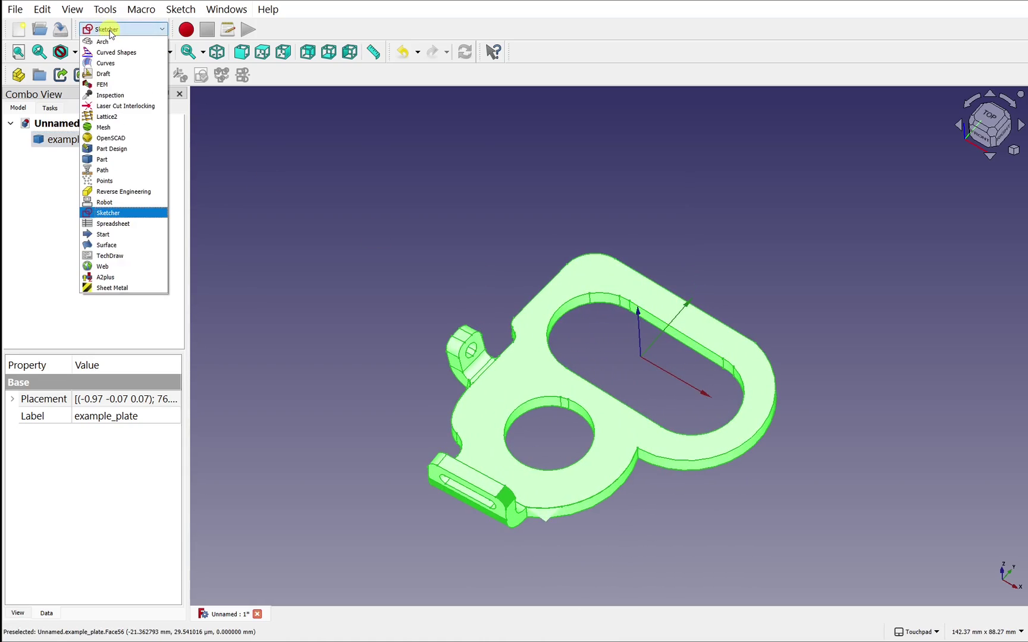
pyautogui.click(123, 161)
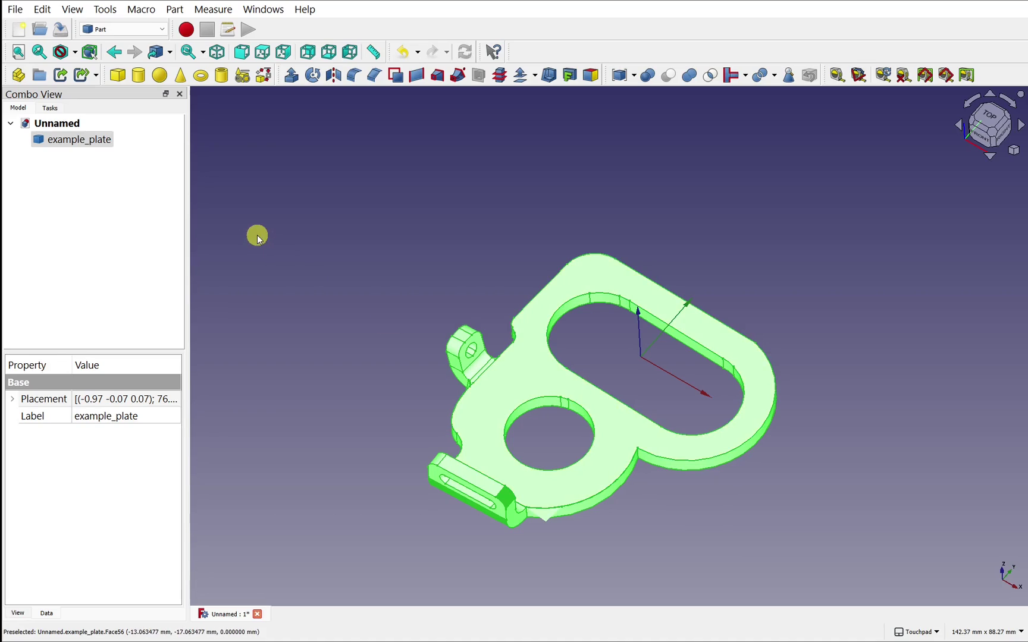
pyautogui.click(77, 141)
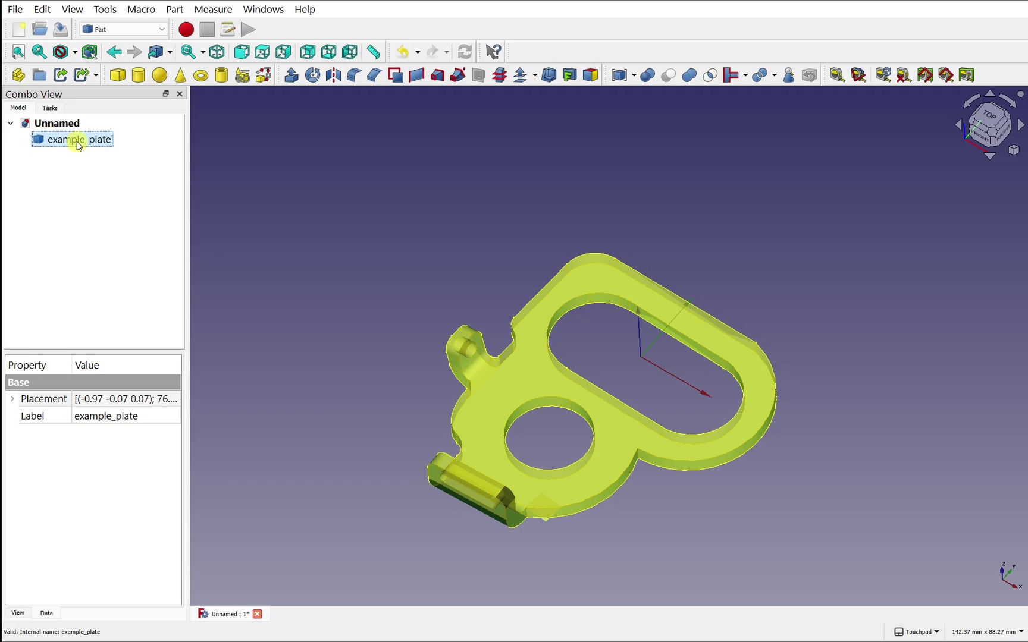
pyautogui.click(184, 10)
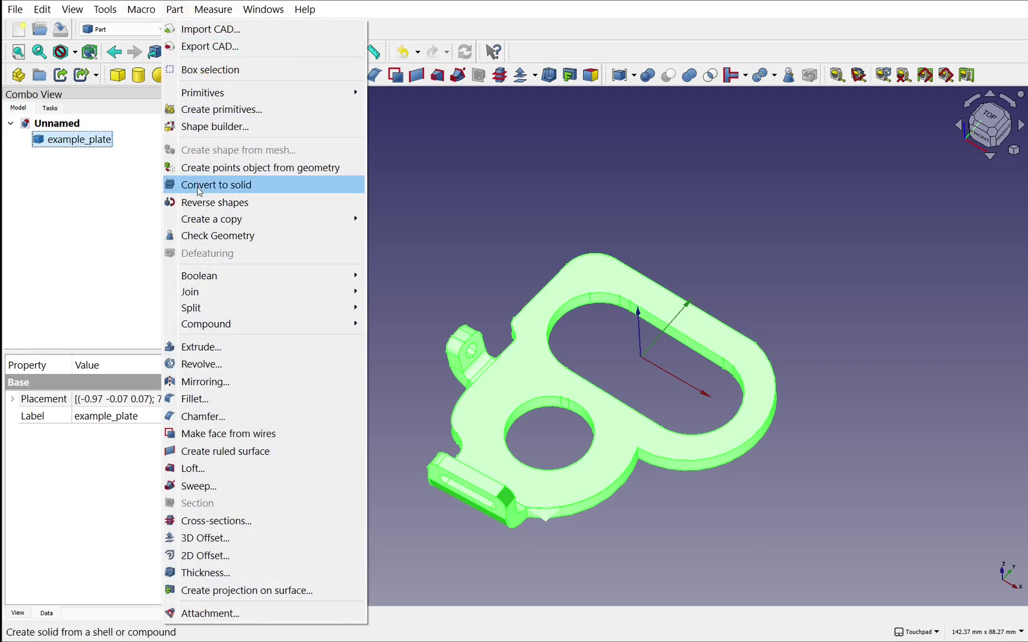
pyautogui.moveTo(221, 224)
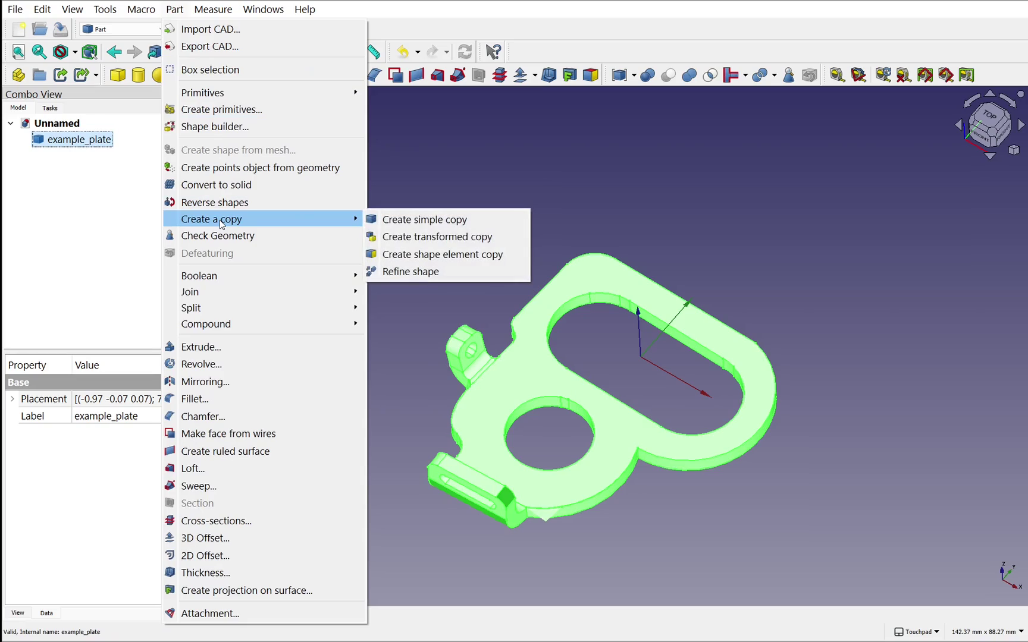
pyautogui.click(420, 273)
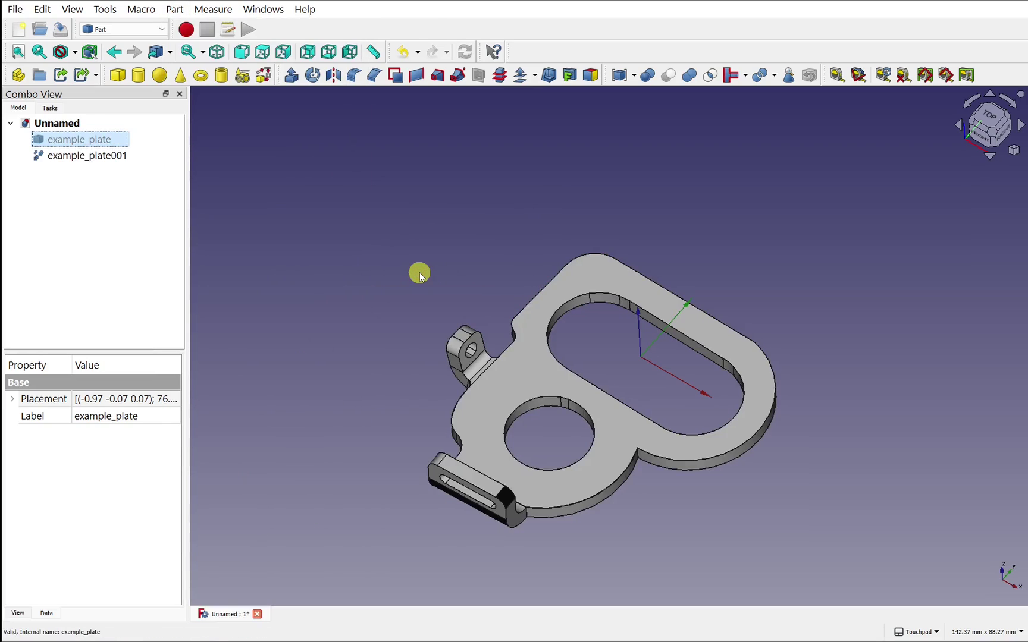
# Step: Select the refined copy example_plate001 and inspect its placement
pyautogui.click(70, 156)
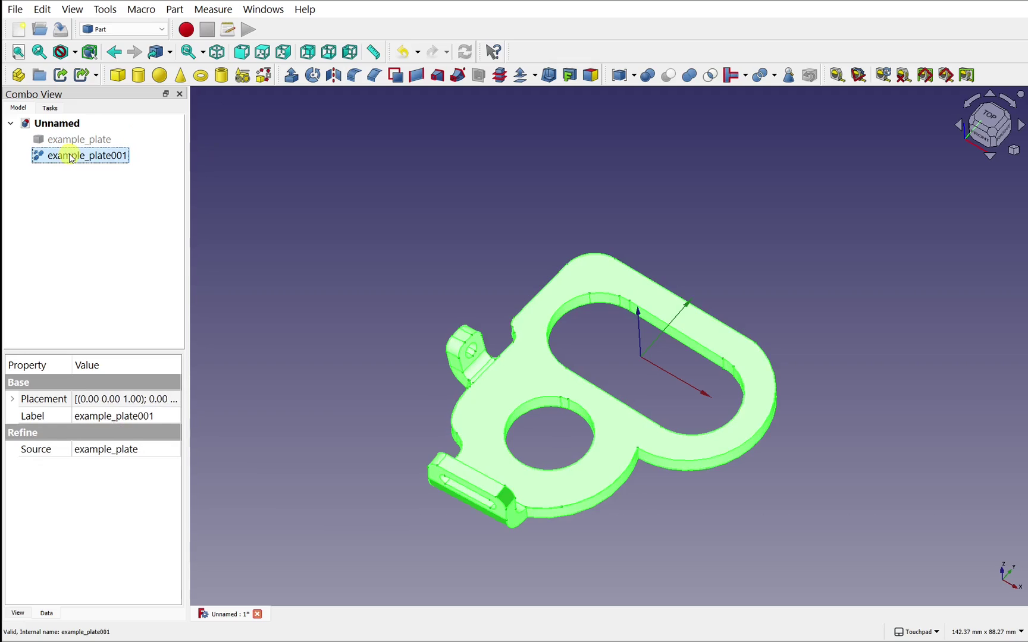
pyautogui.rightClick(71, 156)
pyautogui.click(89, 164)
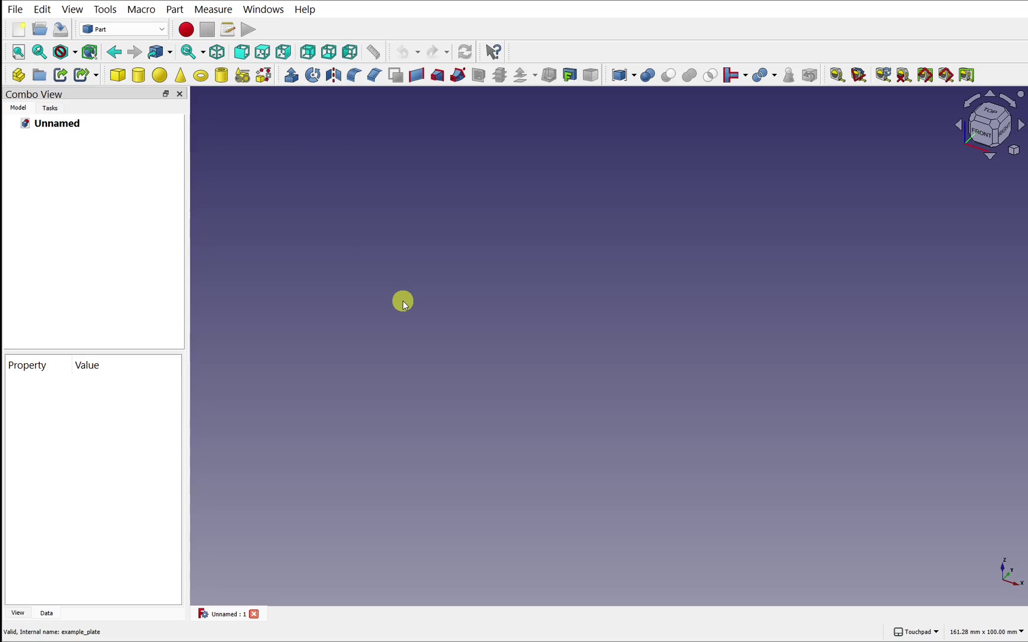
# Step: Import FOXIE.dxf from the foxie folder in Downloads into the empty document
pyautogui.click(14, 10)
pyautogui.click(40, 227)
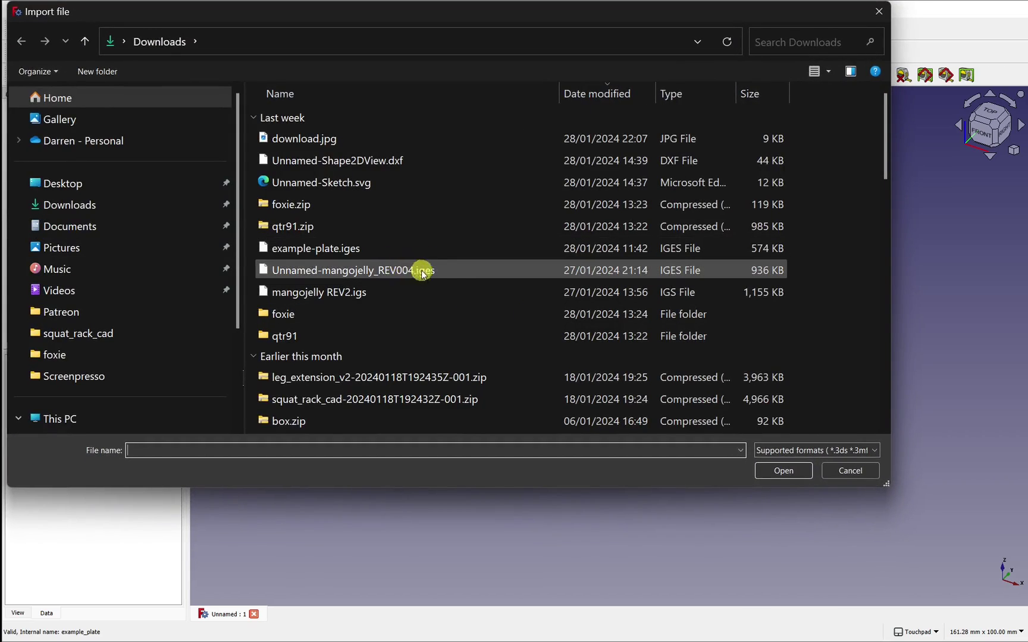
pyautogui.doubleClick(376, 313)
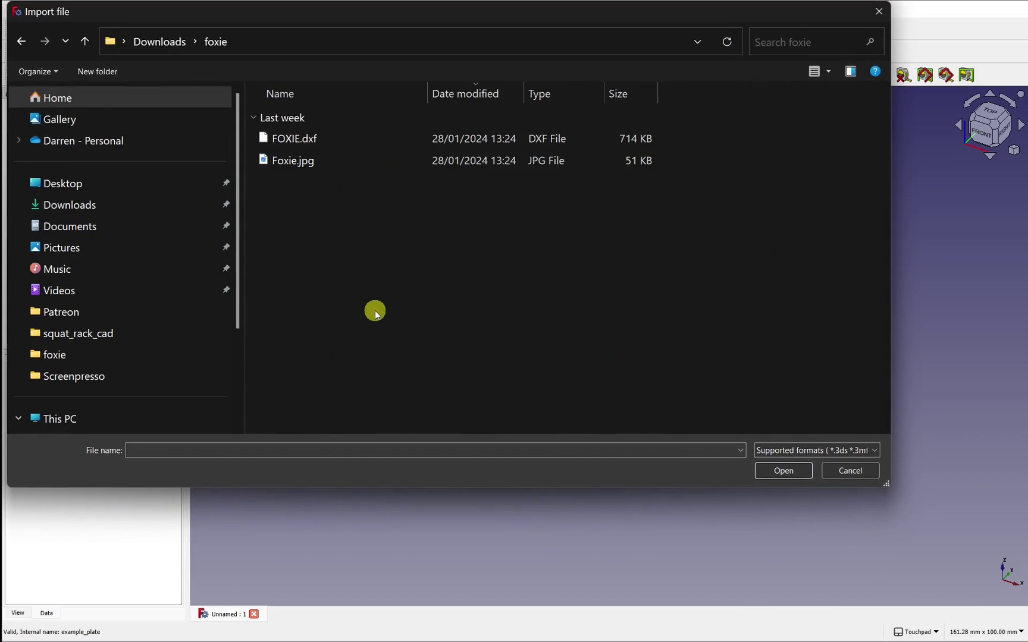
pyautogui.doubleClick(311, 141)
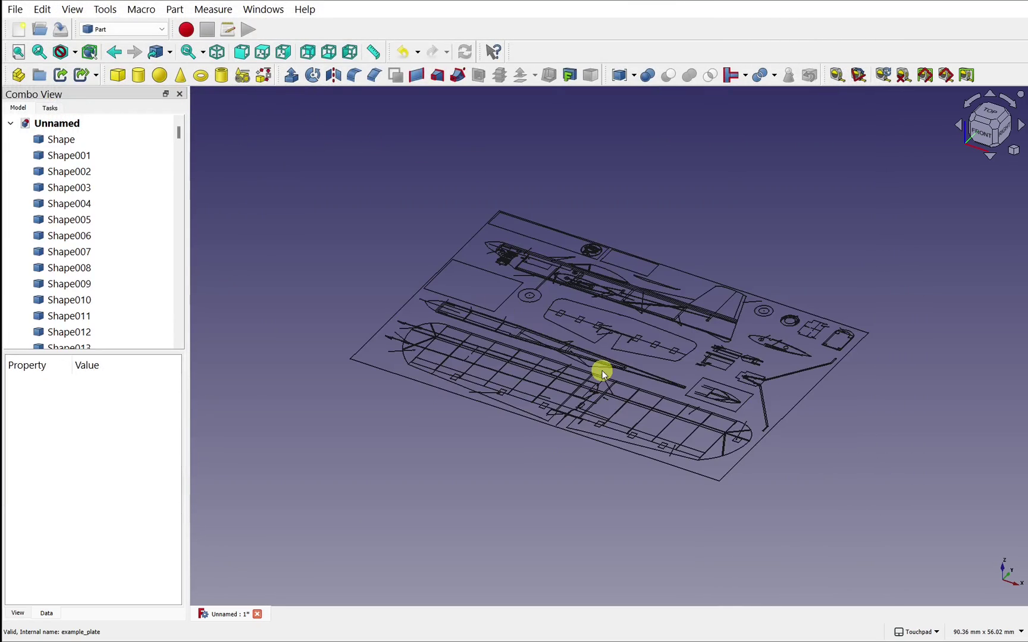
# Step: Turn on the axis cross and examine from the top view where the imported plane drawing sits relative to the origin
pyautogui.moveTo(652, 326)
pyautogui.mouseDown()
pyautogui.moveTo(647, 402)
pyautogui.moveTo(761, 442)
pyautogui.moveTo(654, 425)
pyautogui.moveTo(697, 390)
pyautogui.mouseUp()
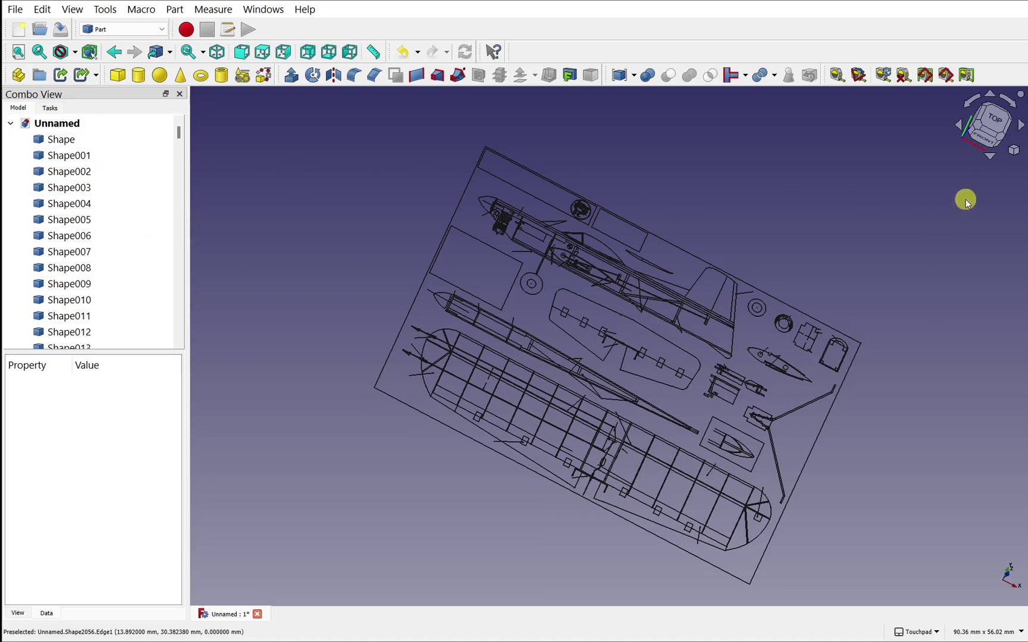
pyautogui.click(990, 118)
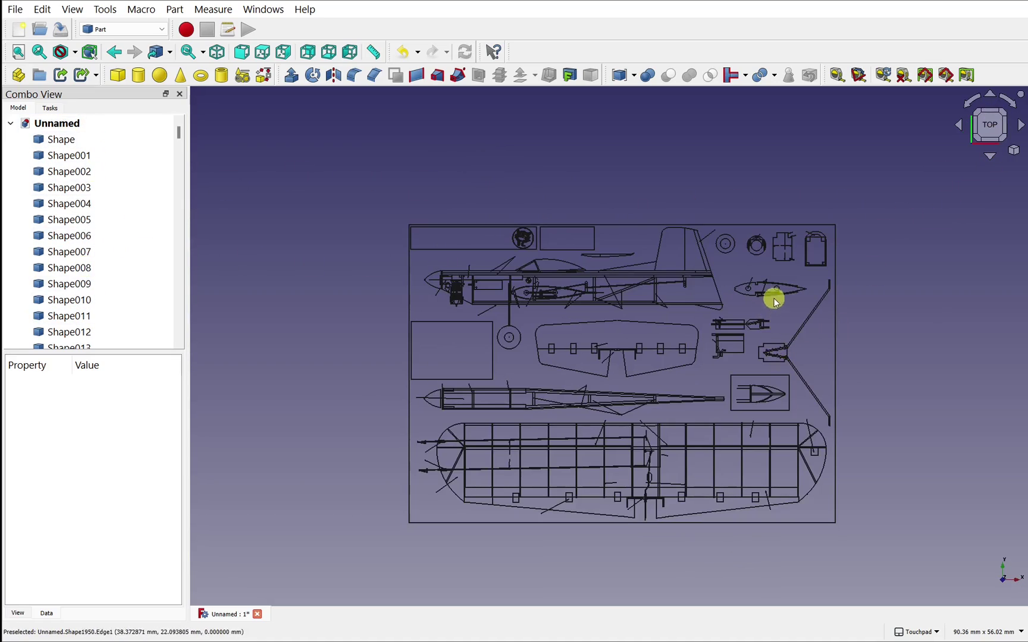
pyautogui.scroll(10, 774, 298)
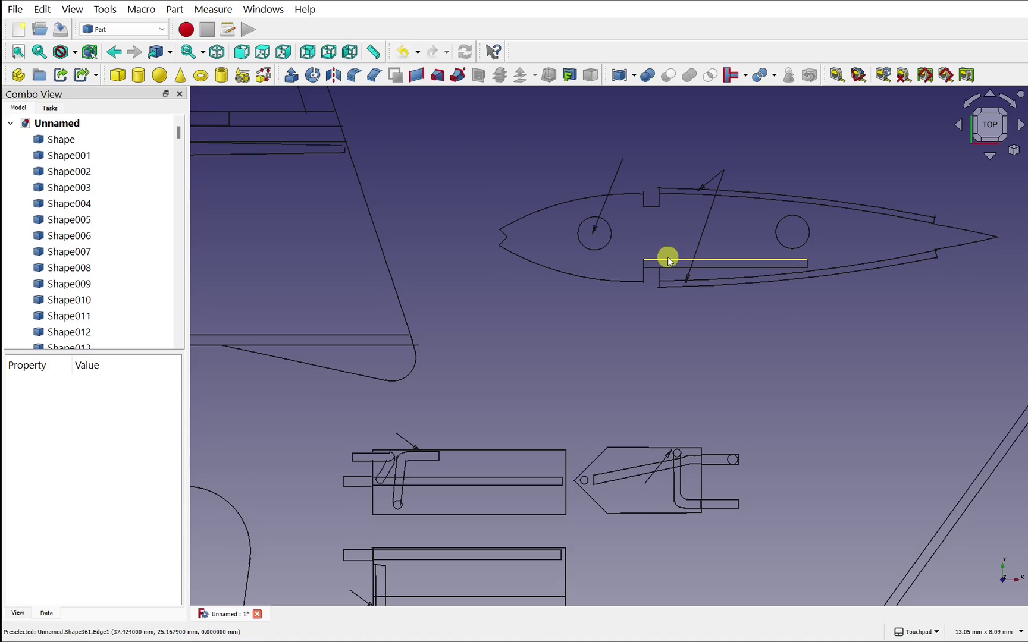
pyautogui.scroll(-12, 668, 259)
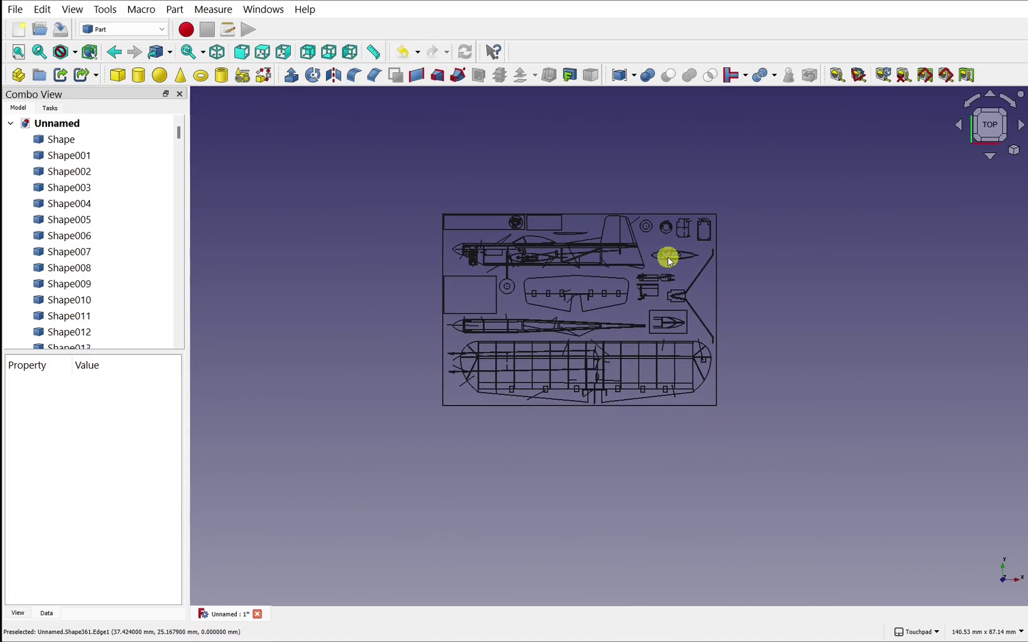
pyautogui.click(73, 11)
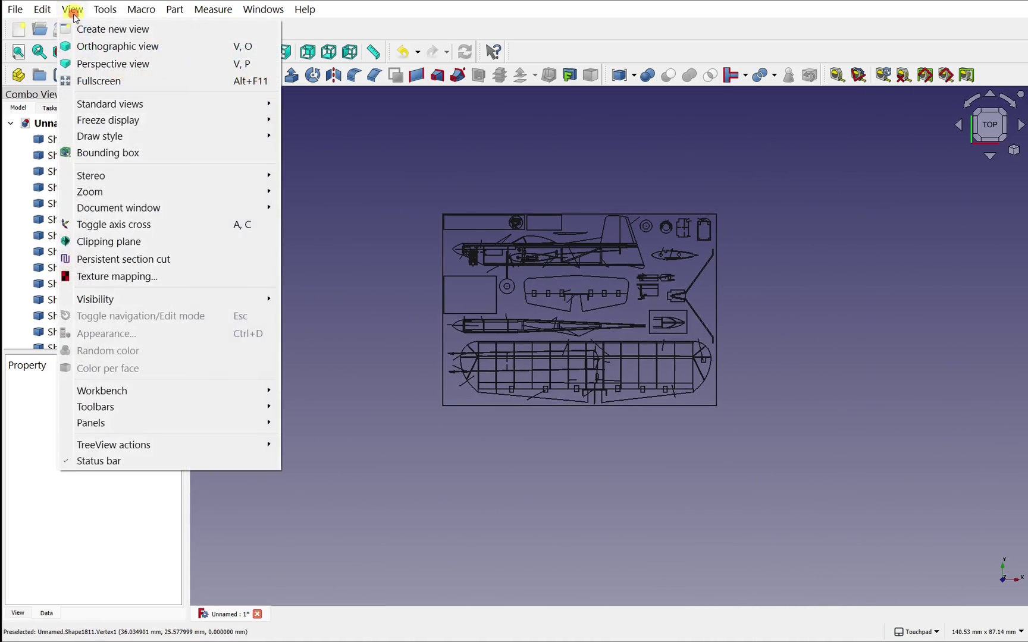
pyautogui.click(168, 223)
pyautogui.keyDown('alt'); pyautogui.moveTo(635, 429); pyautogui.dragTo(456, 390); pyautogui.keyUp('alt')
pyautogui.scroll(5, 456, 391)
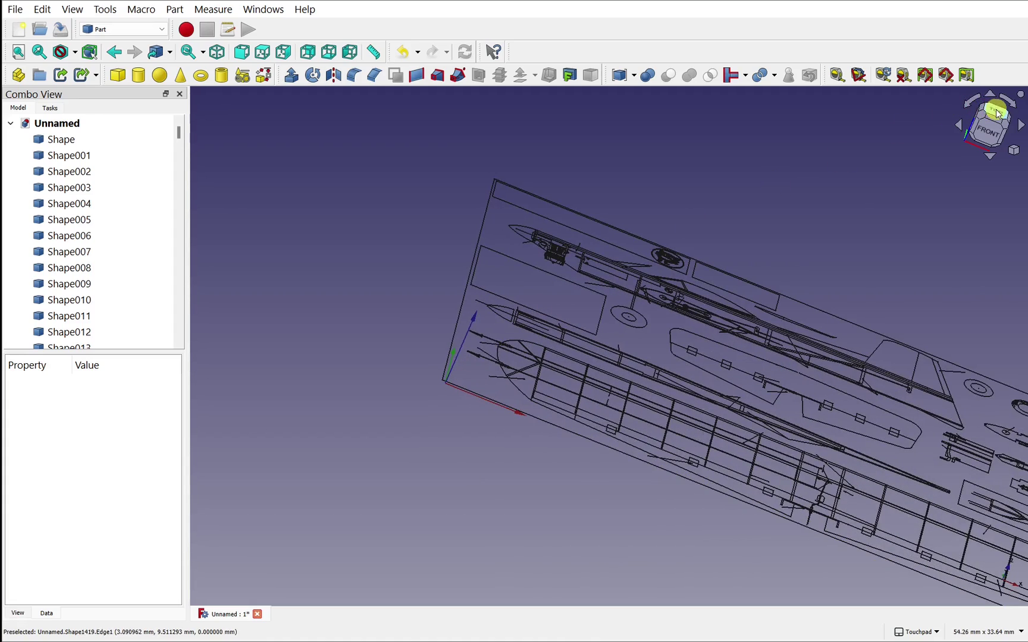
pyautogui.click(997, 113)
pyautogui.scroll(-5, 826, 289)
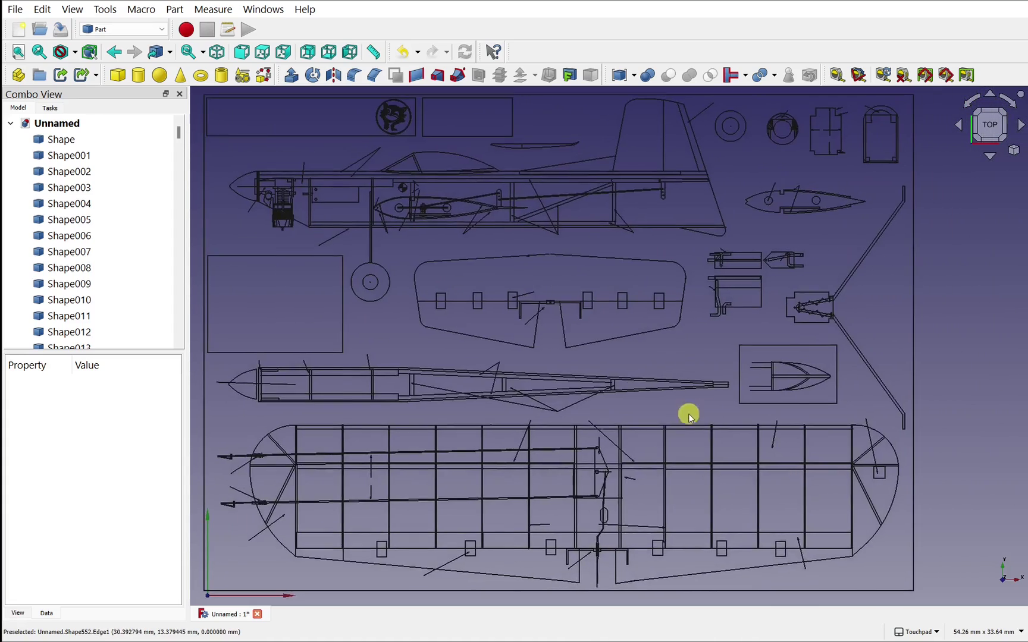
# Step: Examine how the airfoil-shaped profile beside the tail is built by selecting its individual edges
pyautogui.moveTo(871, 291)
pyautogui.mouseDown(button='middle')
pyautogui.moveTo(771, 435)
pyautogui.moveTo(709, 470)
pyautogui.mouseUp(button='middle')
pyautogui.scroll(8, 671, 371)
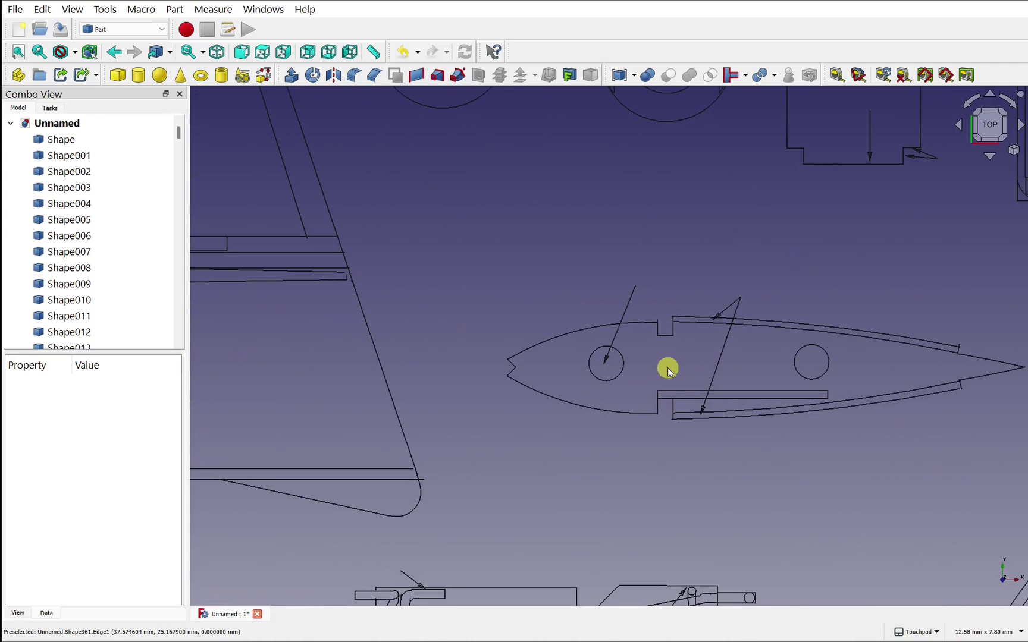
pyautogui.moveTo(808, 362); pyautogui.dragTo(736, 413, button='middle')
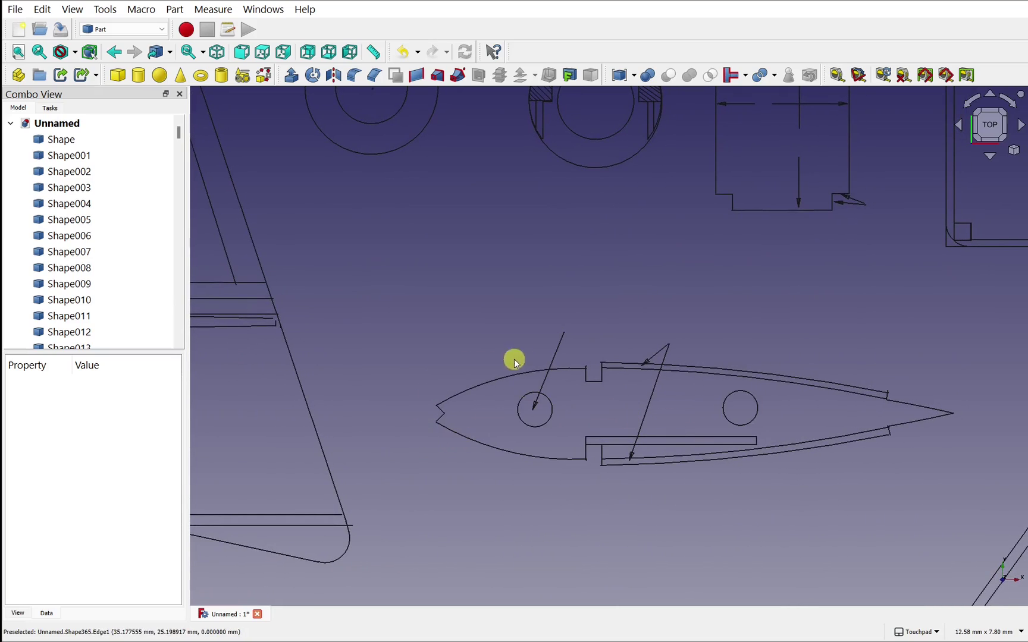
pyautogui.click(538, 369)
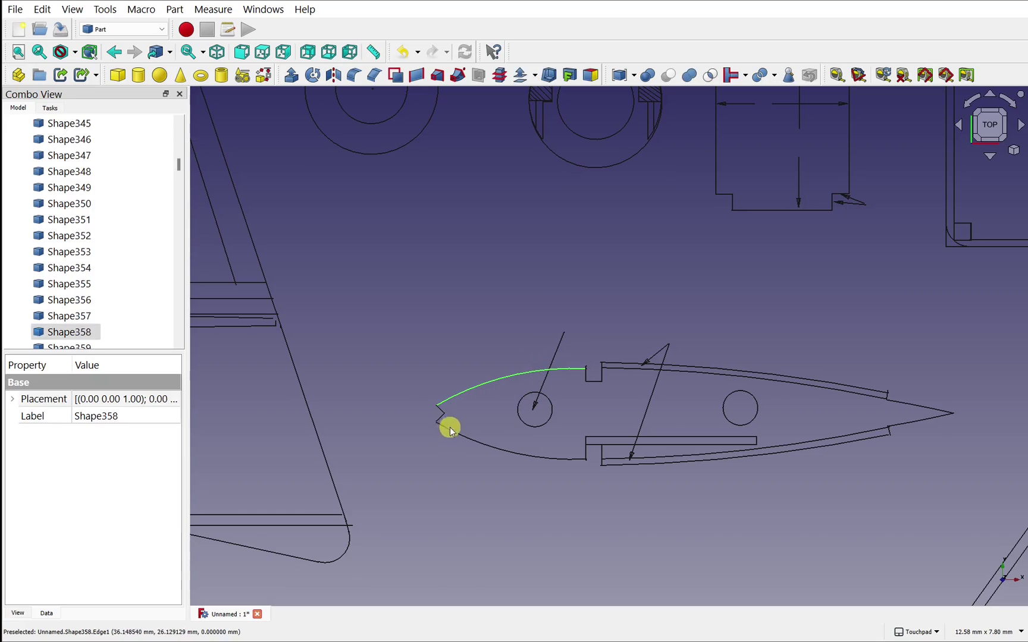
pyautogui.click(462, 436)
pyautogui.click(548, 374)
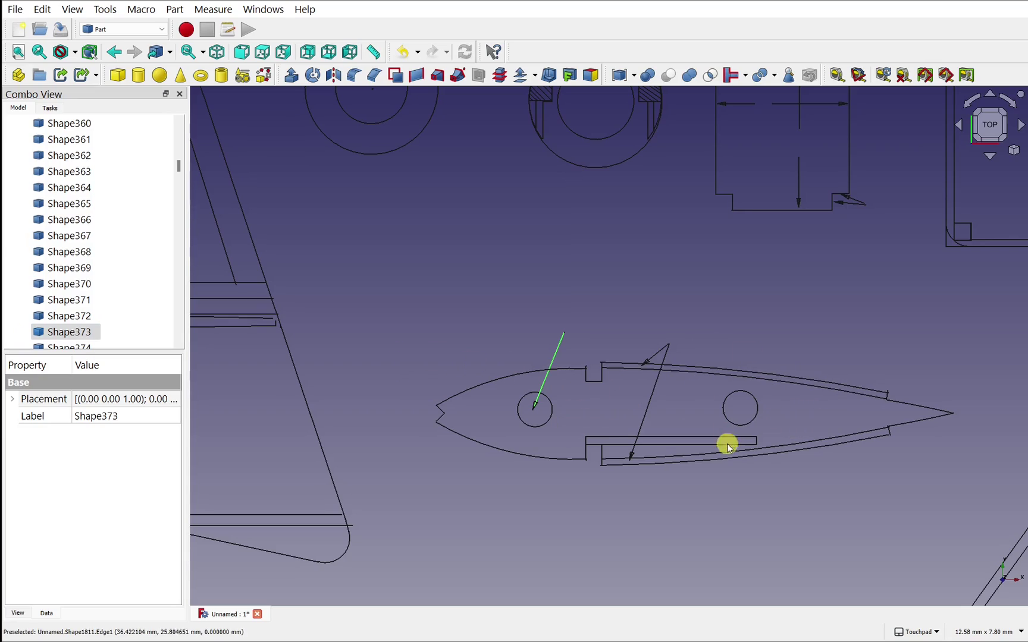
# Step: Box-select the whole airfoil-shaped profile and upgrade it twice in the Draft workbench to combine its edges into one block
pyautogui.click(42, 10)
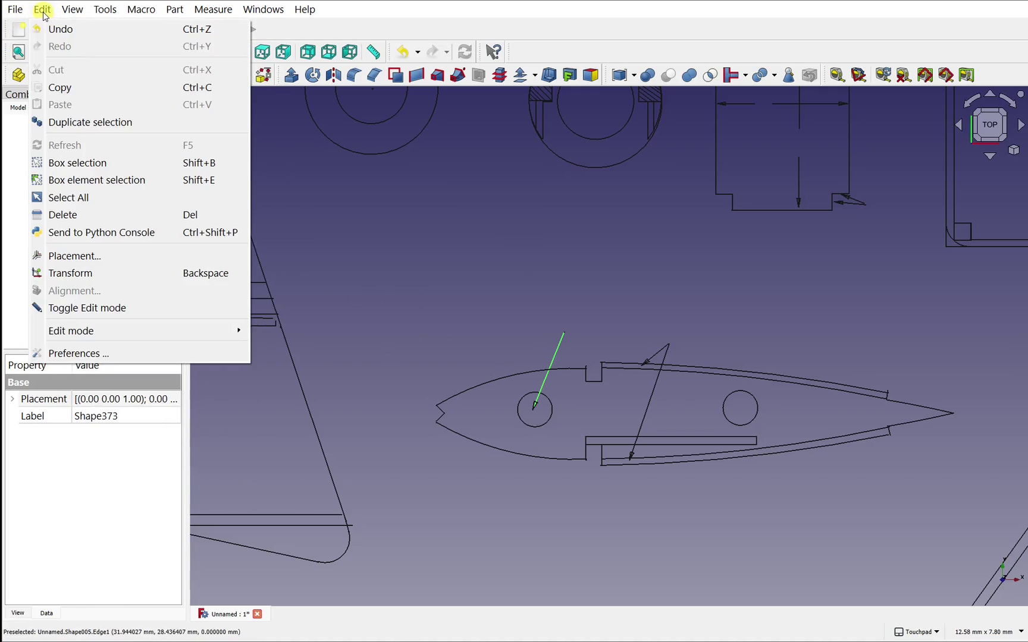
pyautogui.click(78, 163)
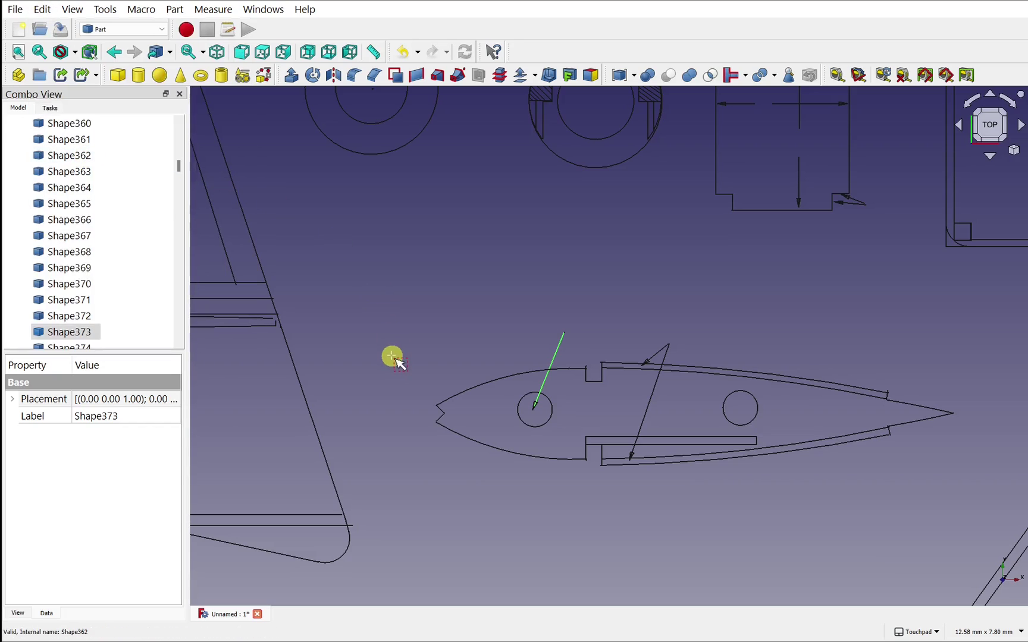
pyautogui.moveTo(388, 288); pyautogui.dragTo(989, 513)
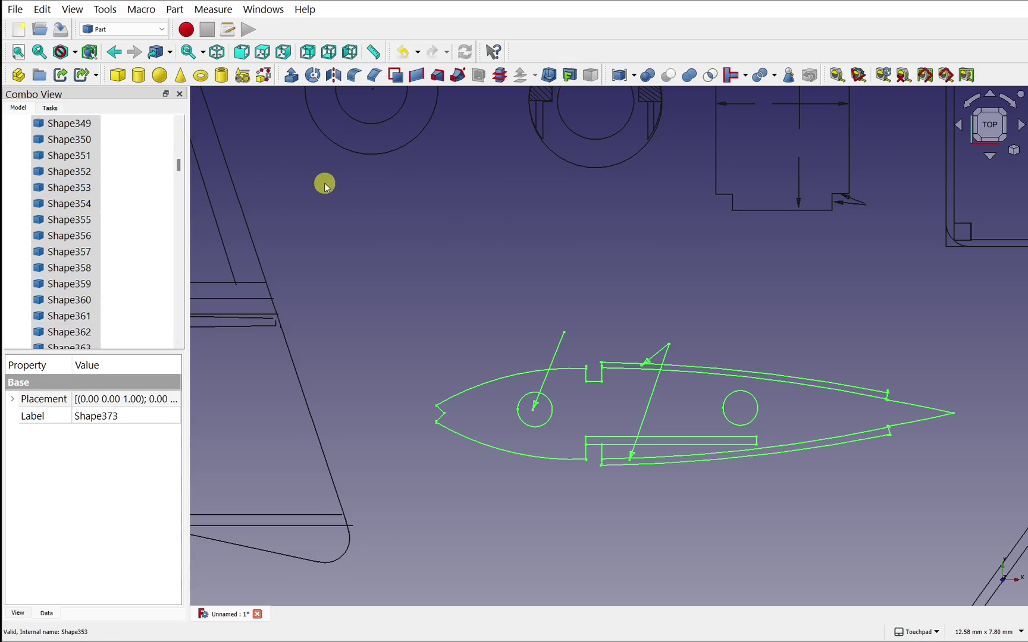
pyautogui.click(161, 31)
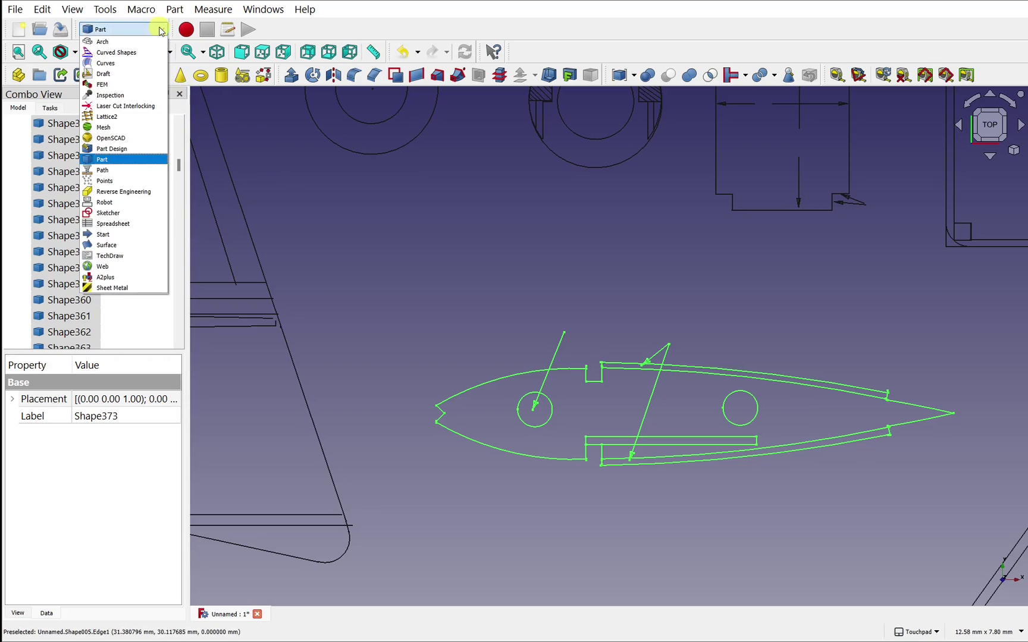
pyautogui.click(123, 74)
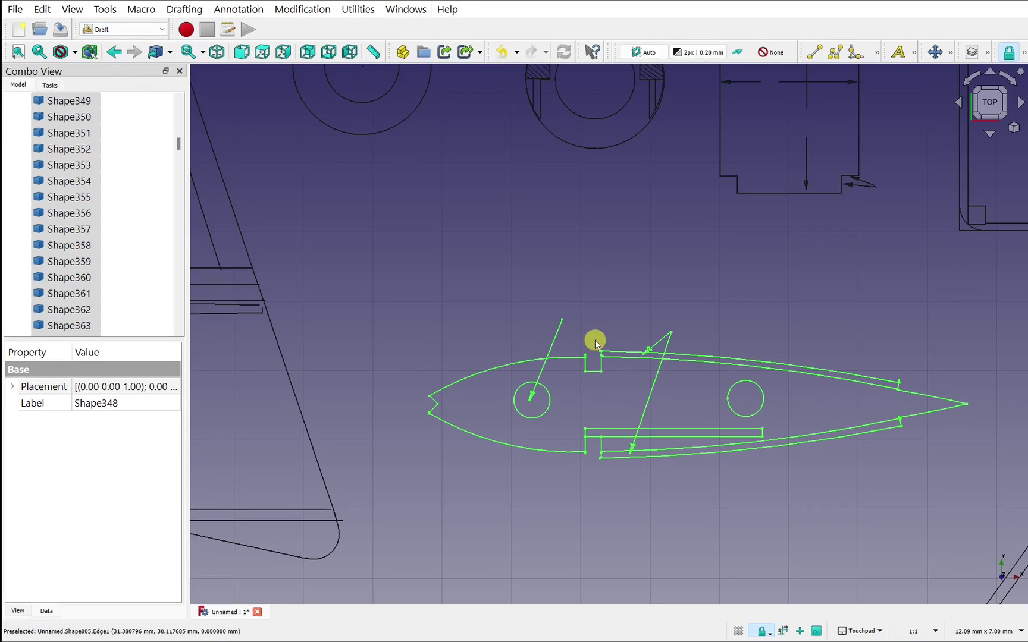
pyautogui.click(299, 10)
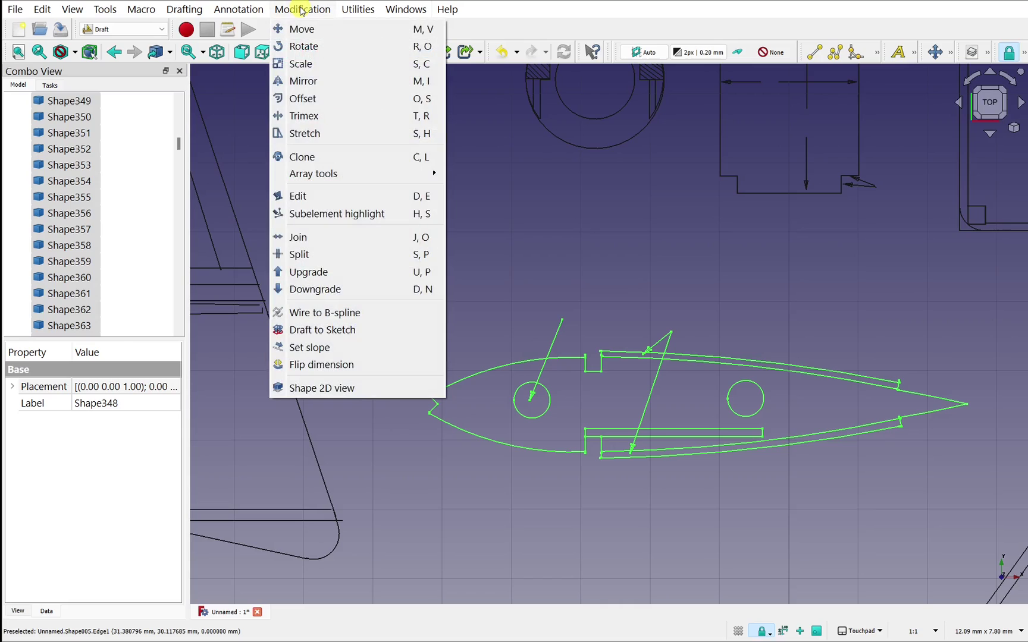
pyautogui.click(304, 274)
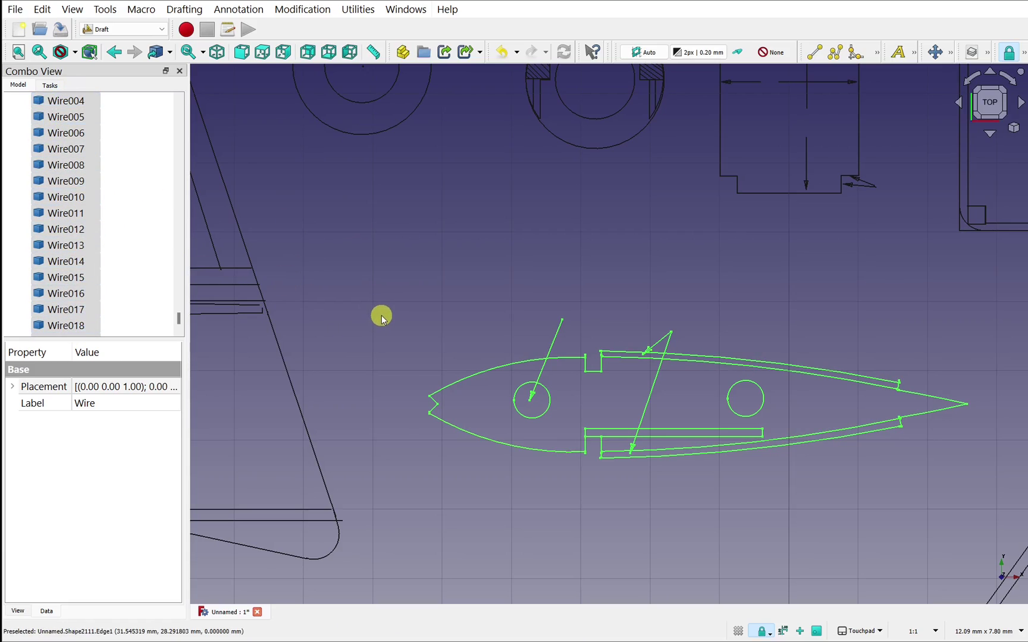
pyautogui.click(303, 9)
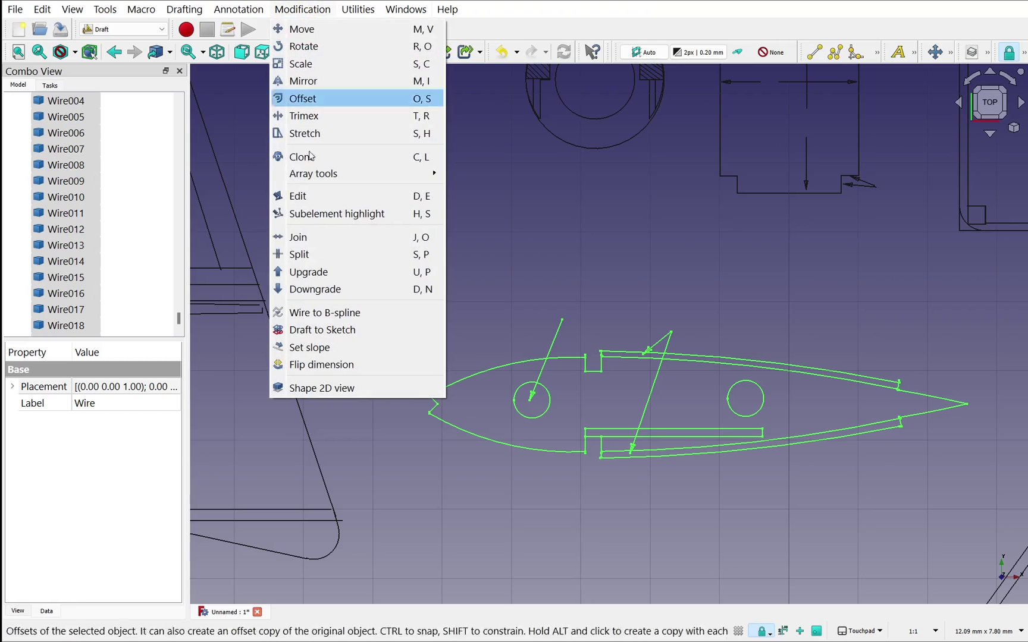
pyautogui.click(349, 272)
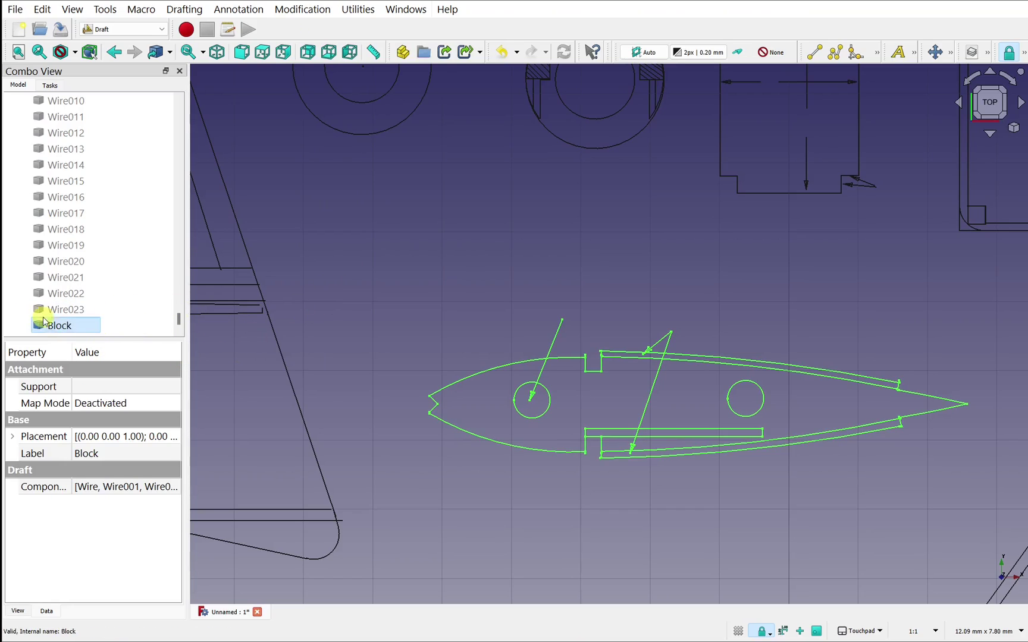
# Step: Select the drawing frame's bottom edge together with the airfoil profile block and start an Alignment between them
pyautogui.scroll(-1, 622, 333)
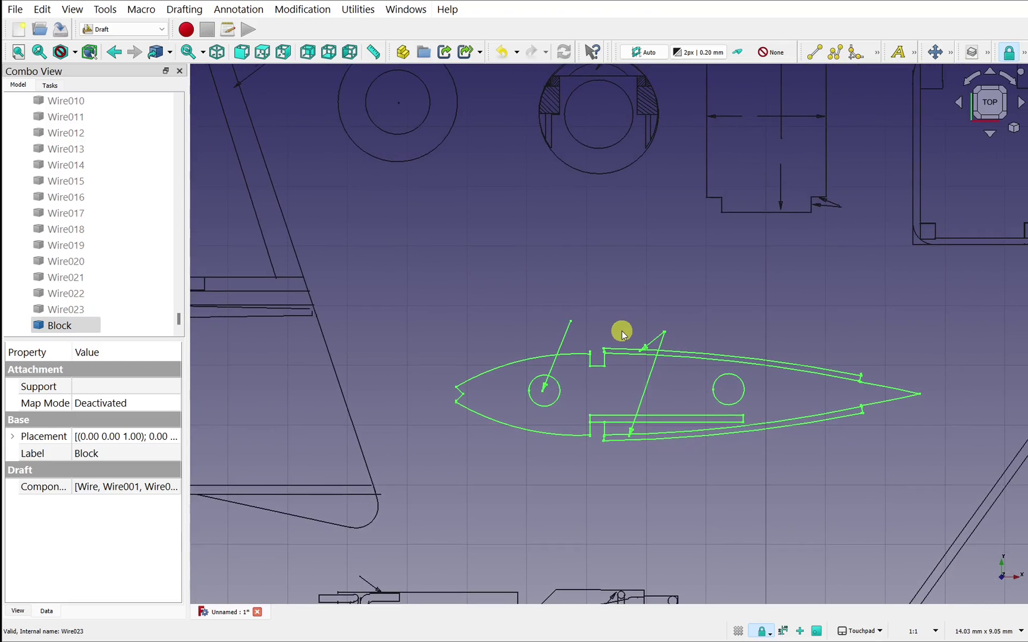
pyautogui.scroll(-6, 622, 333)
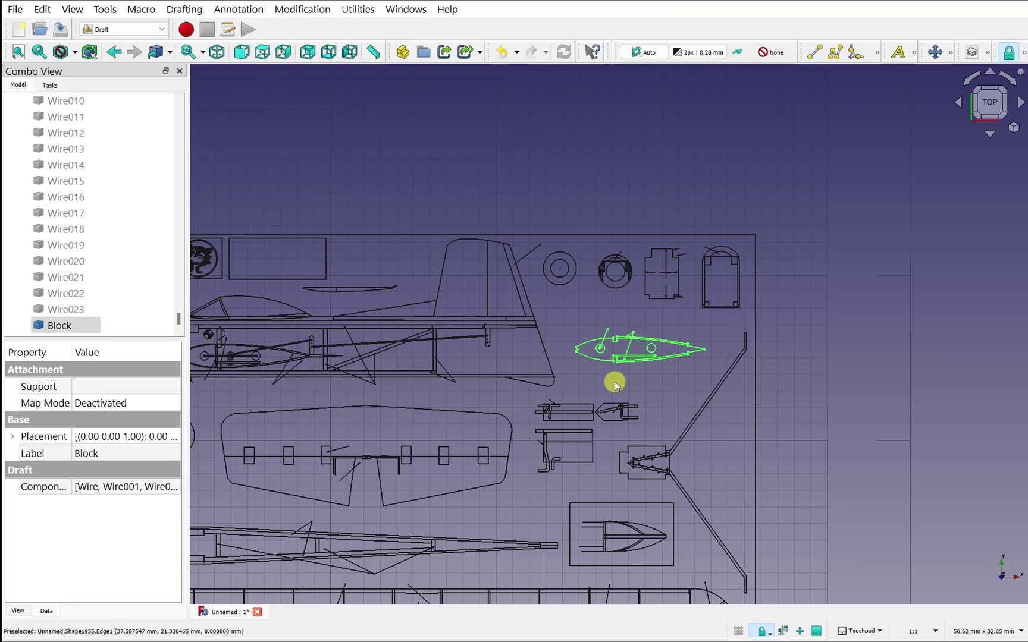
pyautogui.moveTo(615, 383)
pyautogui.keyDown('shift'); pyautogui.mouseDown(button='middle')
pyautogui.moveTo(782, 278)
pyautogui.moveTo(828, 216)
pyautogui.moveTo(808, 218)
pyautogui.mouseUp(button='middle'); pyautogui.keyUp('shift')
pyautogui.scroll(-2, 807, 218)
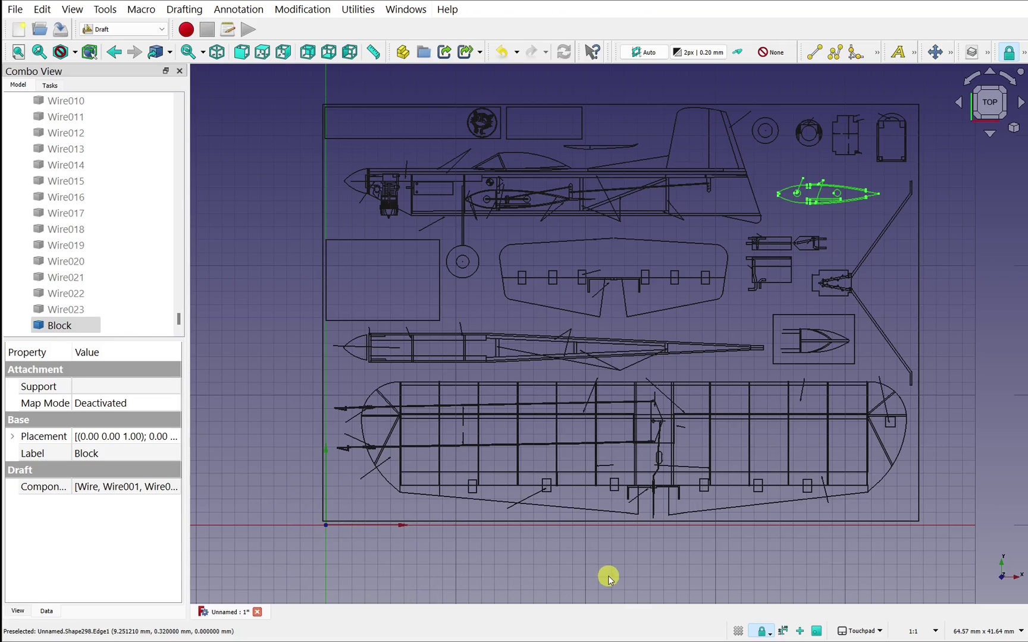
pyautogui.click(458, 559)
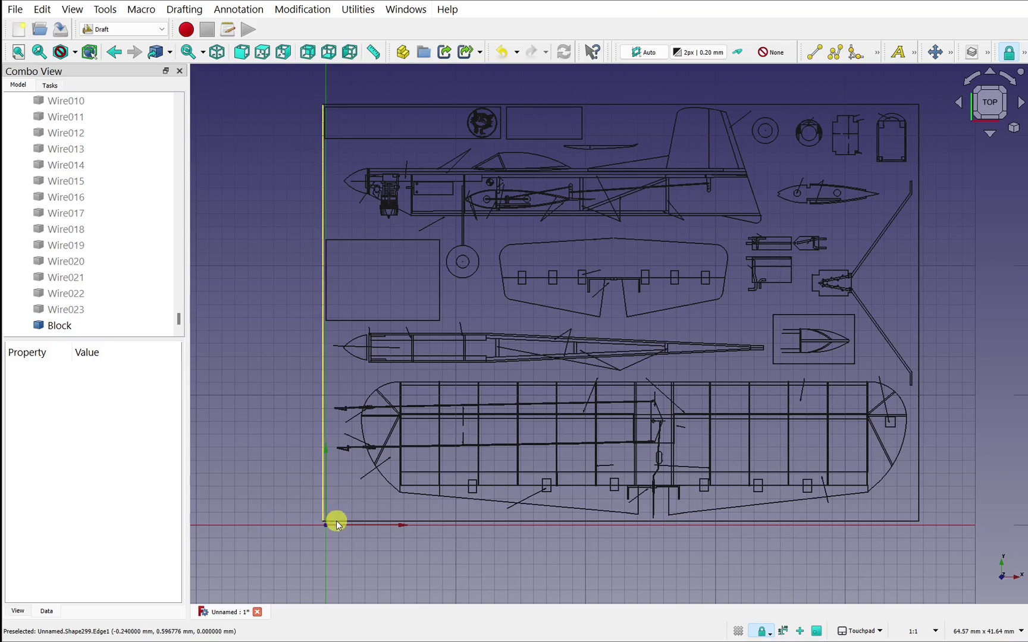
pyautogui.click(339, 525)
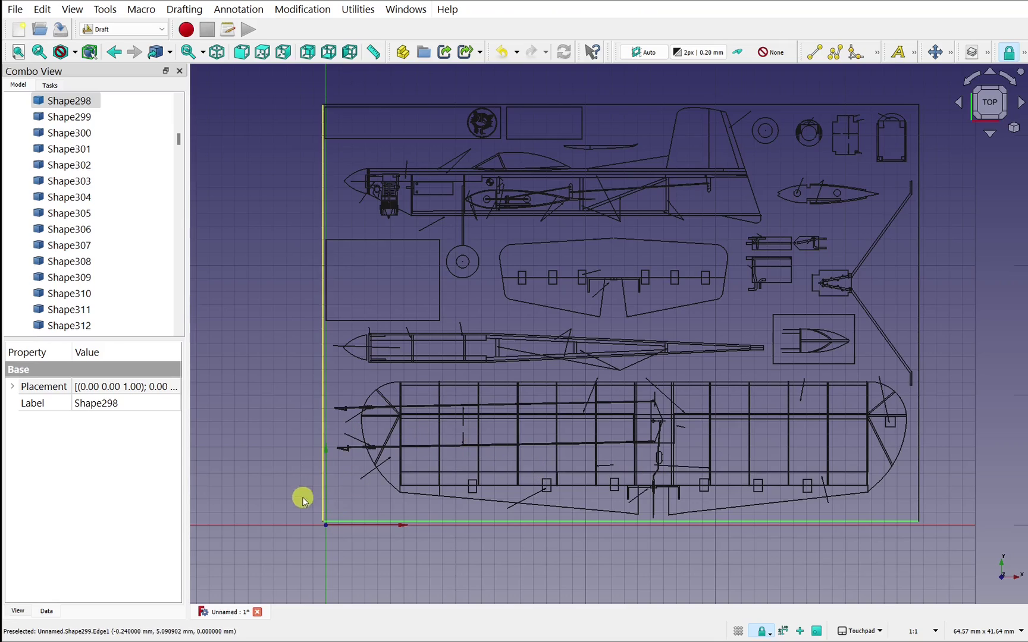
pyautogui.click(845, 201)
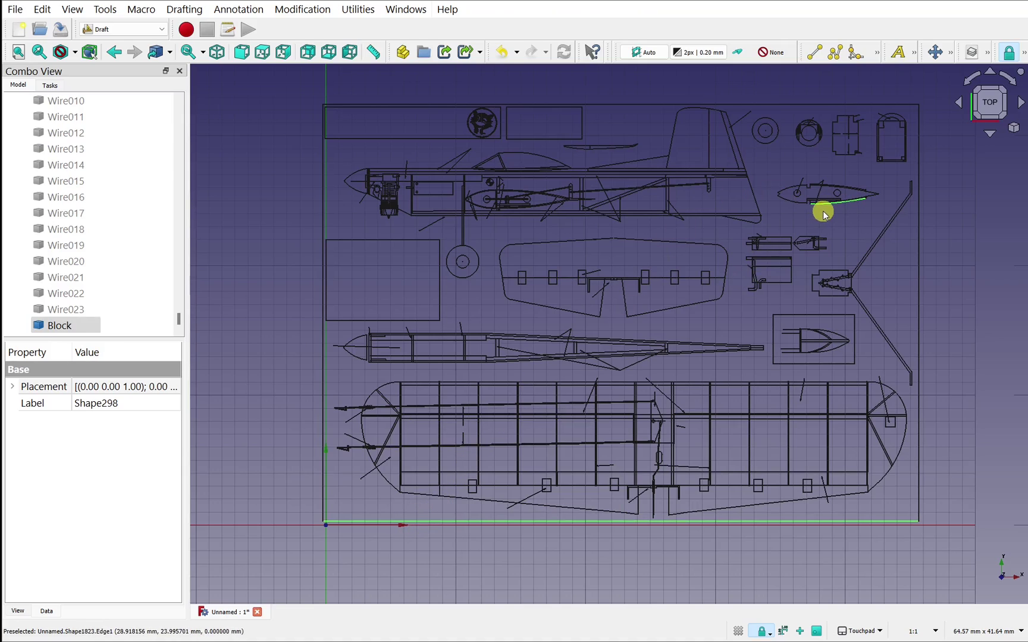
pyautogui.click(48, 10)
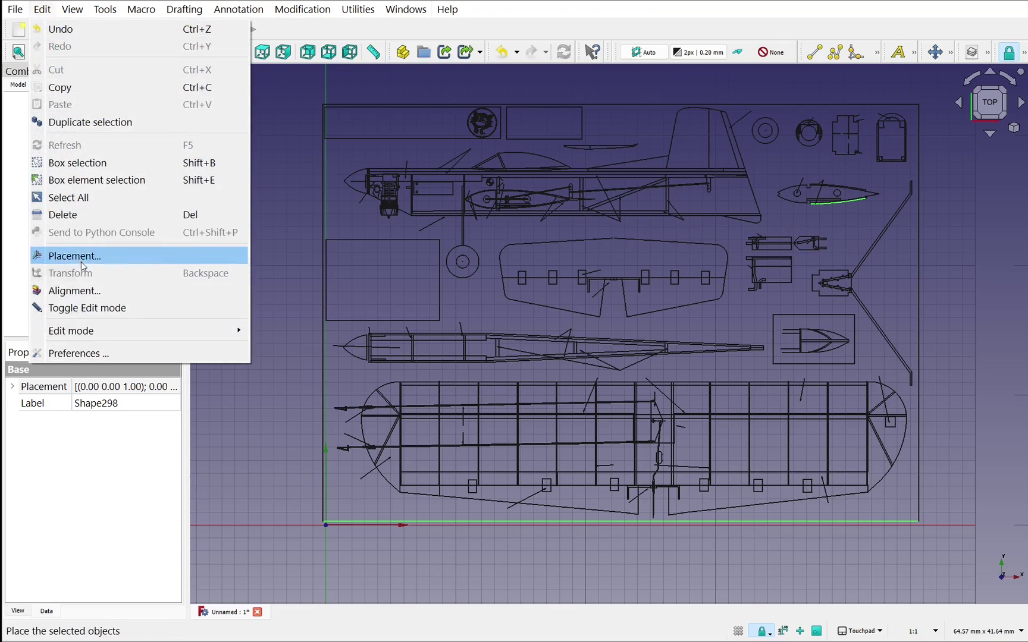
pyautogui.click(87, 290)
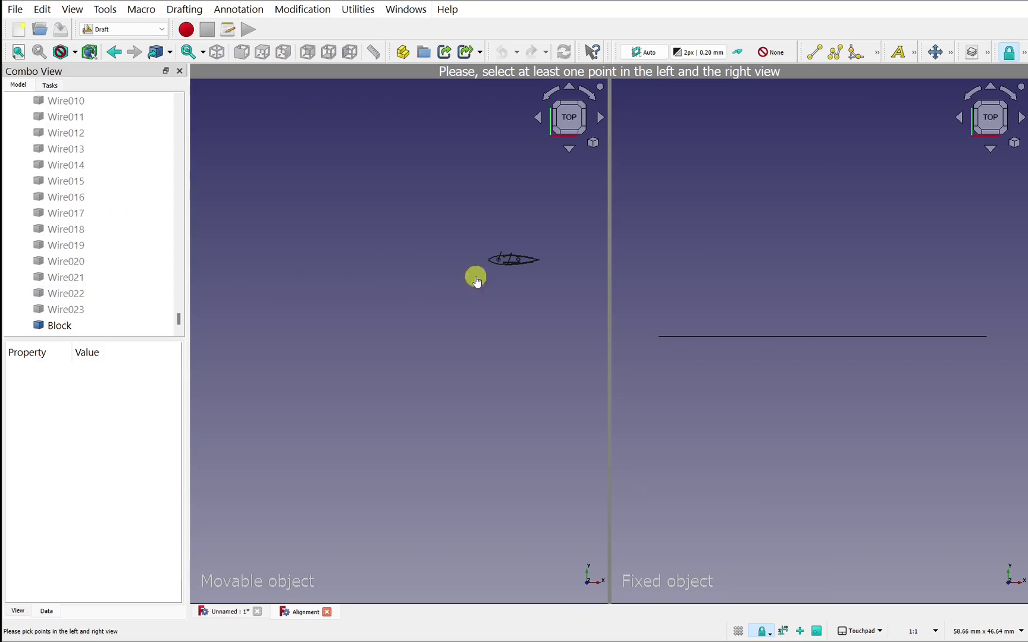
# Step: Align the block by matching its nose notch and tail tip to the start and end of the frame's bottom edge
pyautogui.scroll(5, 520, 268)
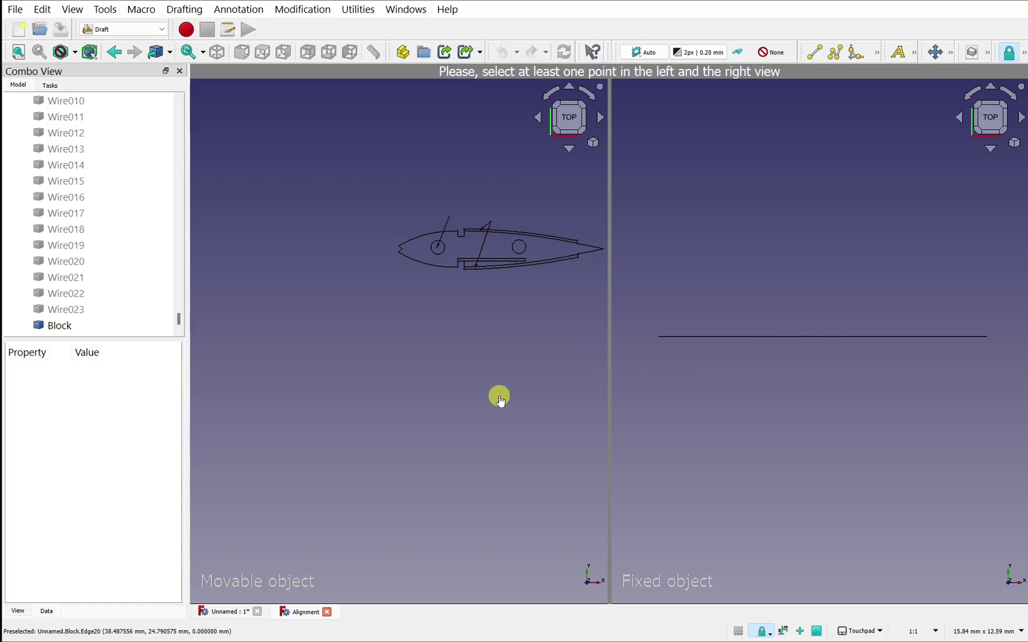
pyautogui.scroll(4, 488, 253)
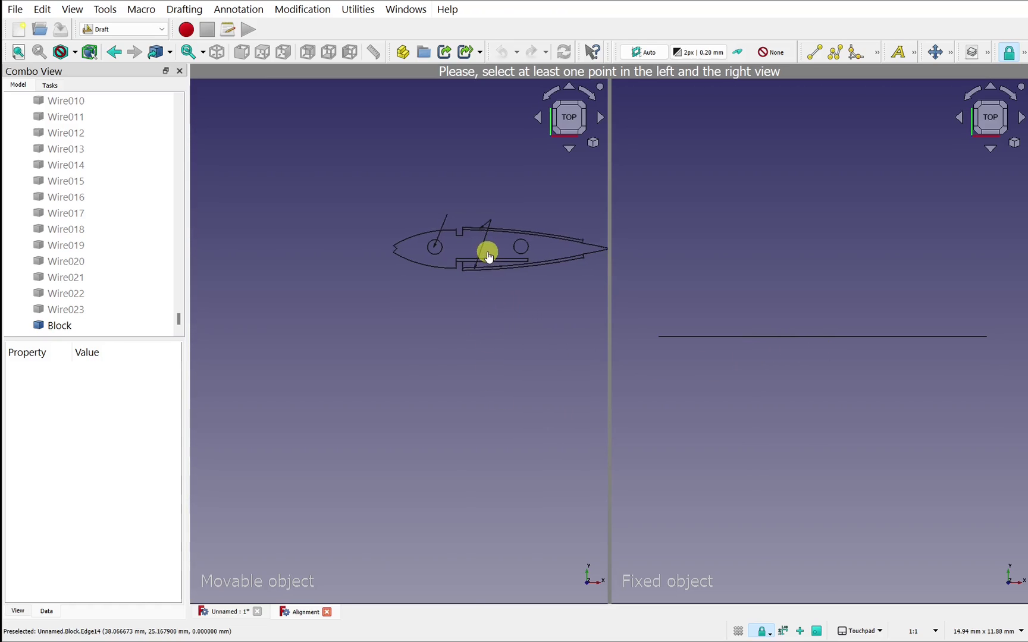
pyautogui.scroll(1, 488, 253)
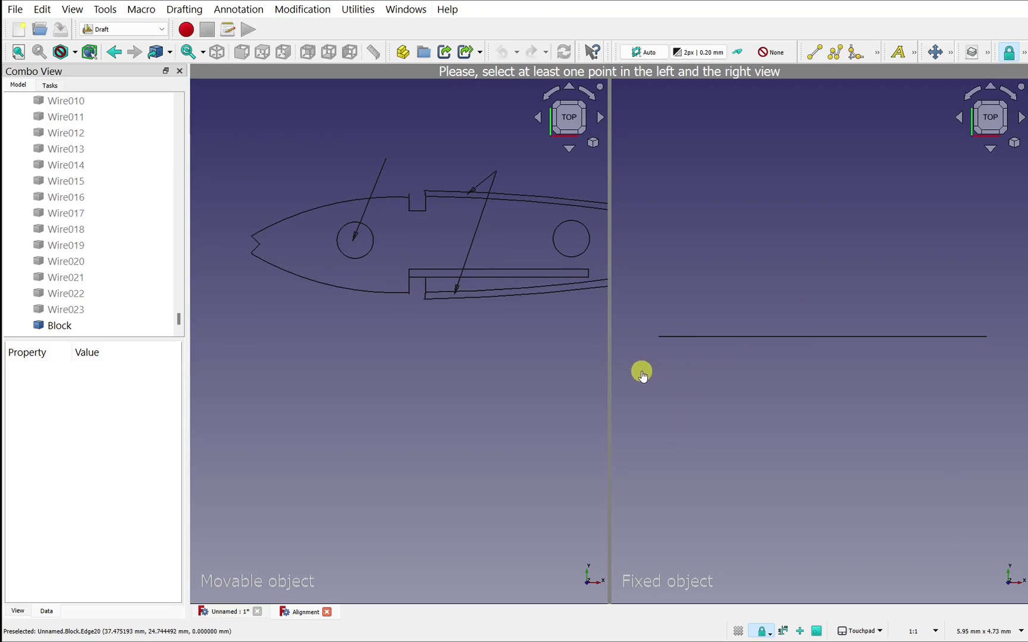
pyautogui.click(262, 245)
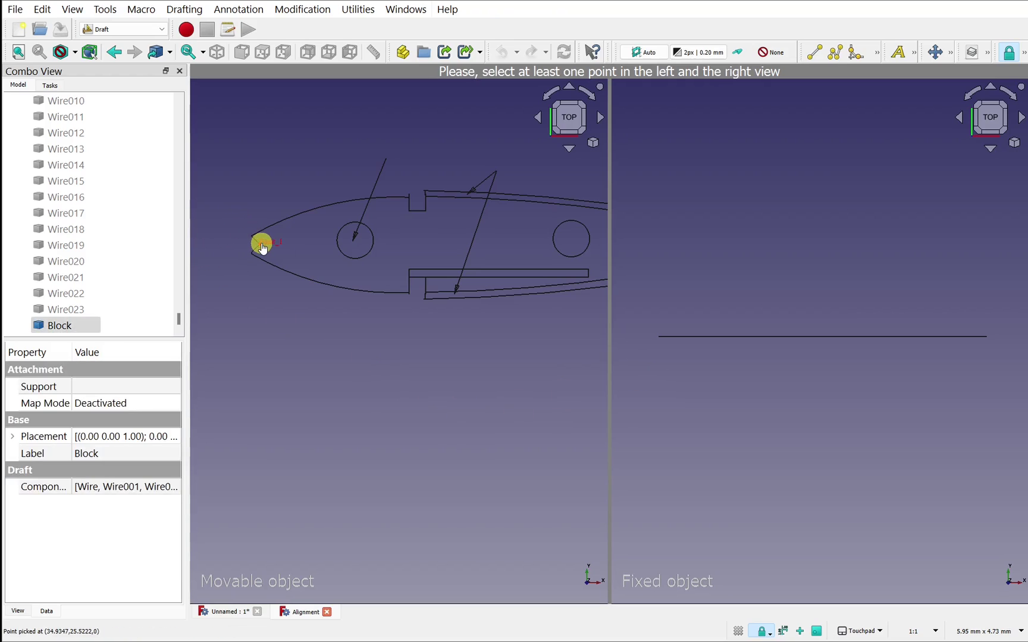
pyautogui.click(658, 338)
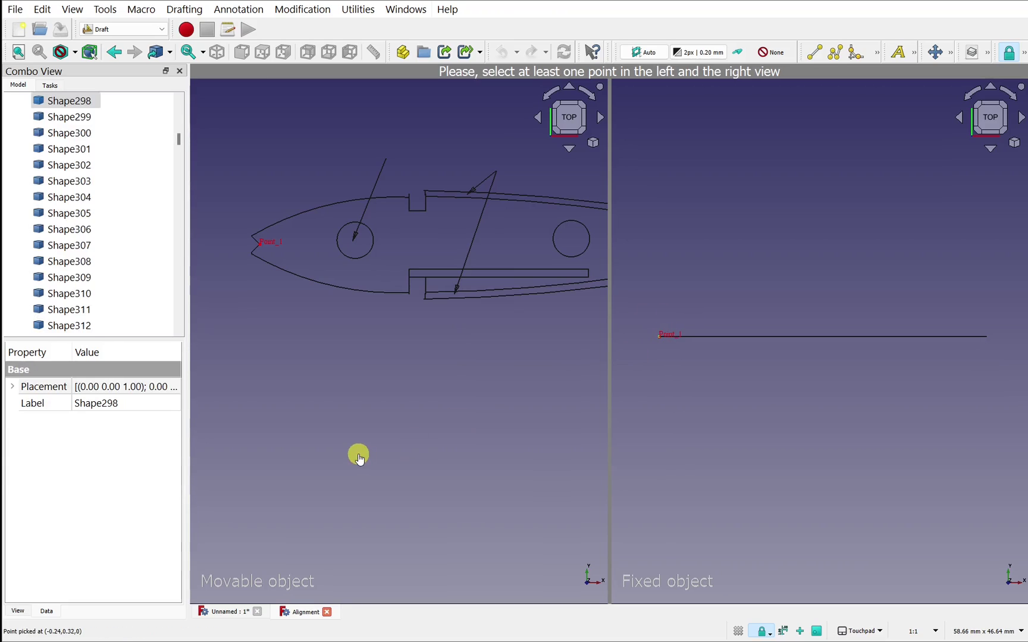
pyautogui.moveTo(487, 268)
pyautogui.mouseDown(button='middle')
pyautogui.moveTo(344, 360)
pyautogui.moveTo(304, 355)
pyautogui.mouseUp(button='middle')
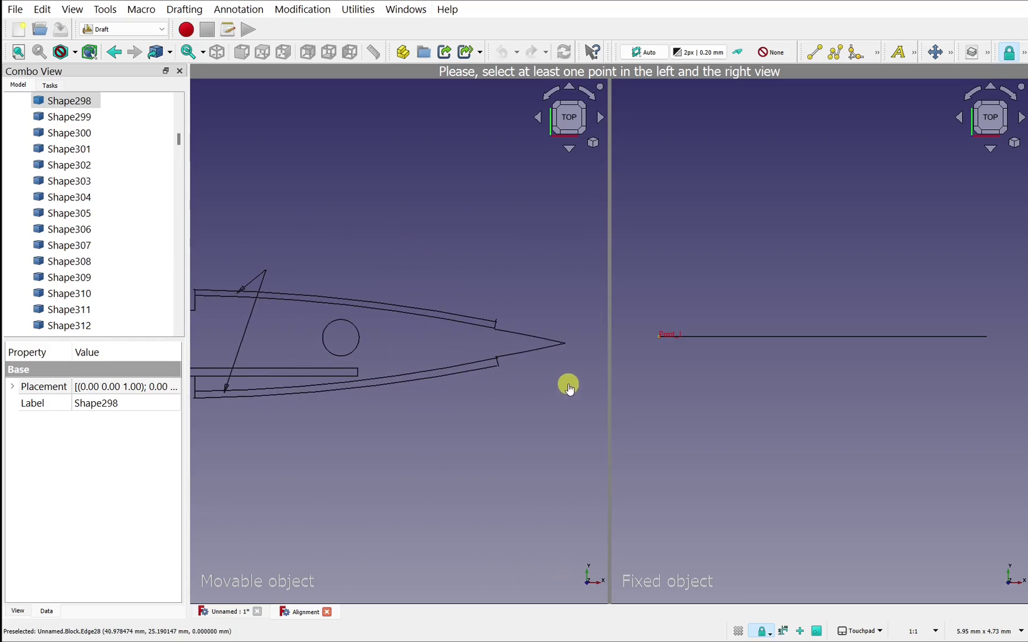
pyautogui.click(563, 344)
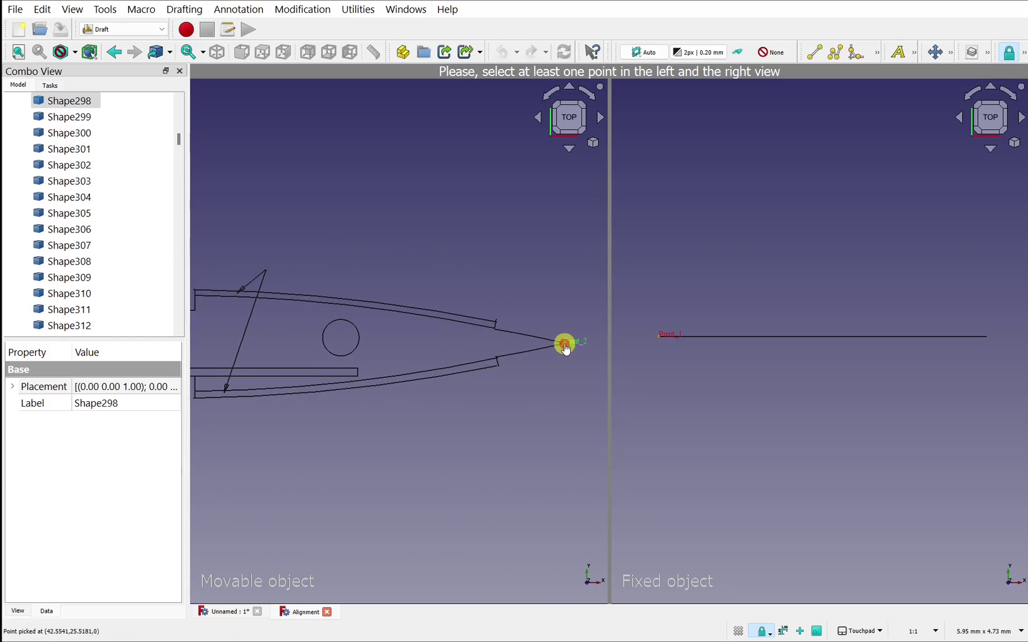
pyautogui.click(987, 337)
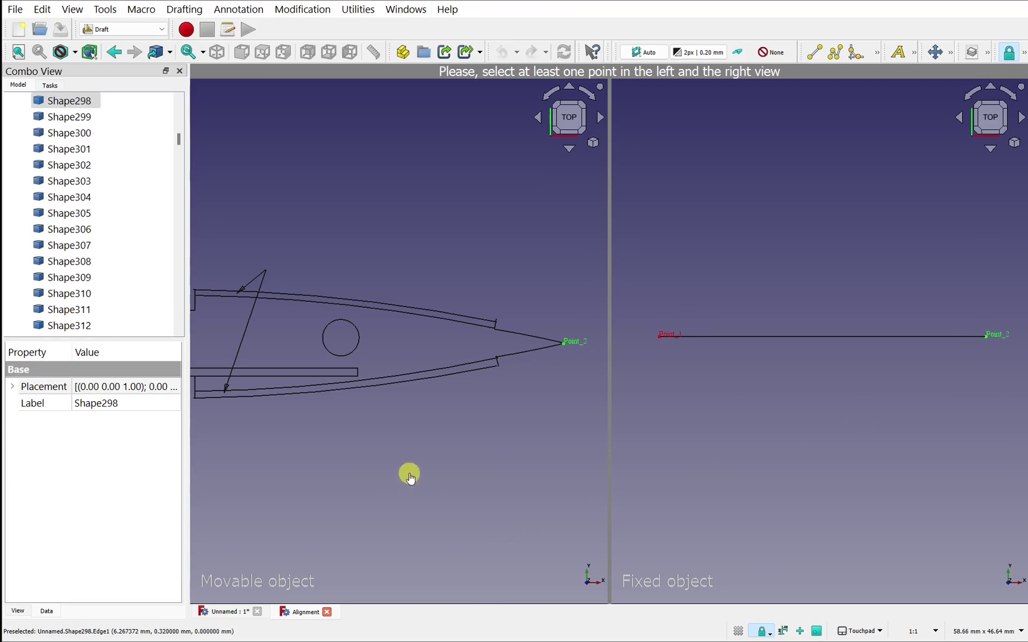
pyautogui.rightClick(441, 475)
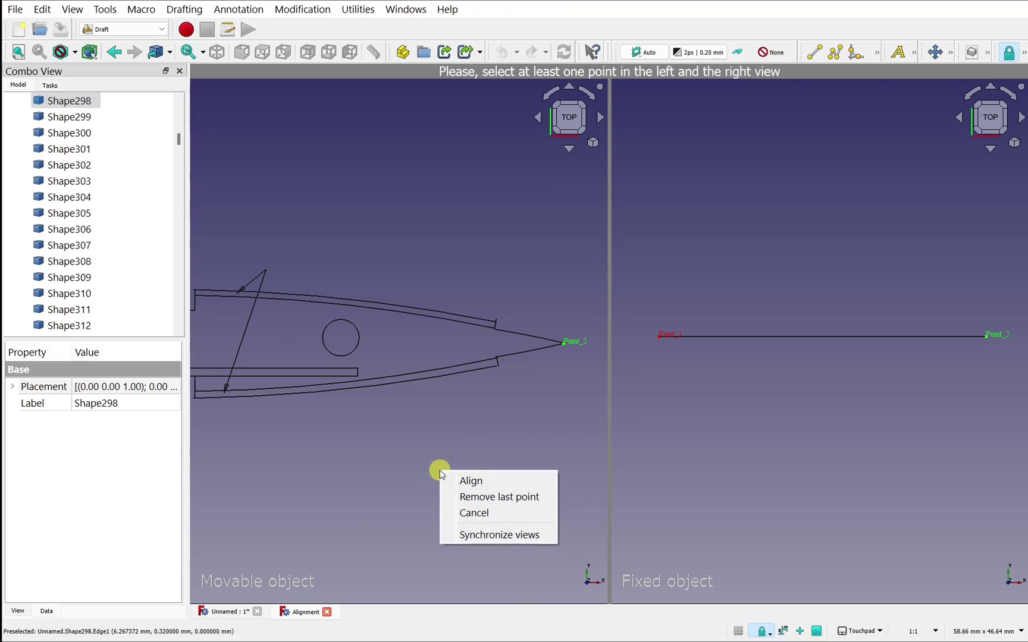
pyautogui.click(463, 480)
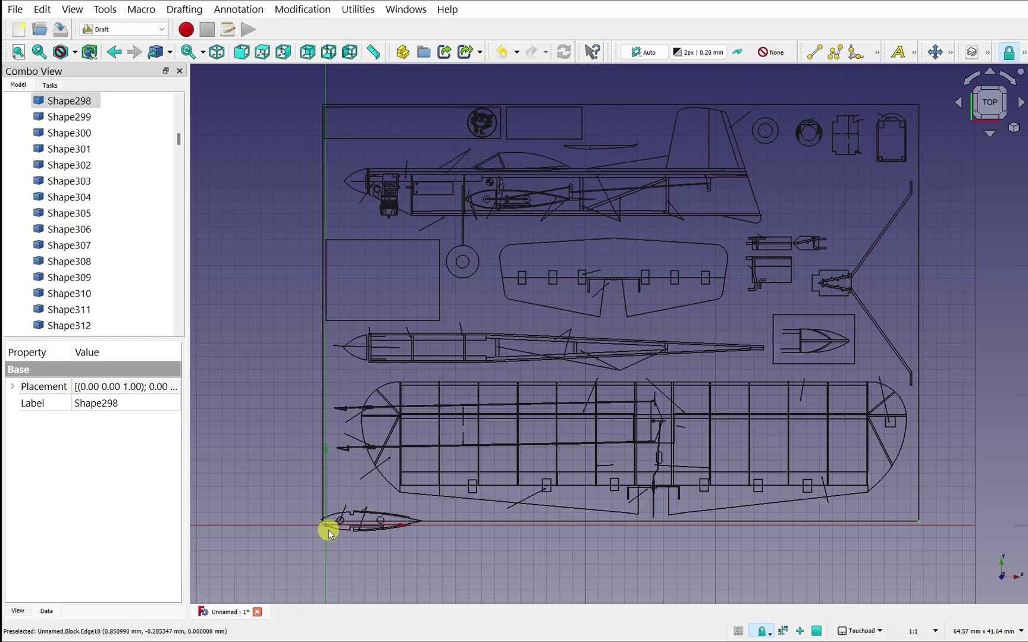
# Step: Inspect the aligned block near the origin and use Transform to check where its own reference point sits
pyautogui.scroll(8, 343, 531)
pyautogui.scroll(2, 328, 531)
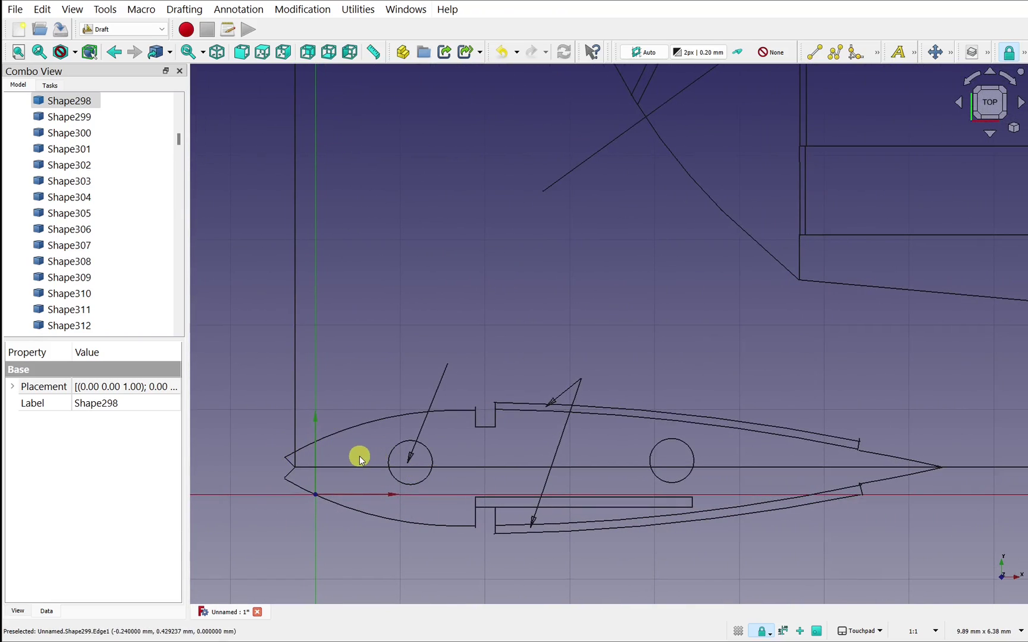
pyautogui.scroll(-7, 358, 456)
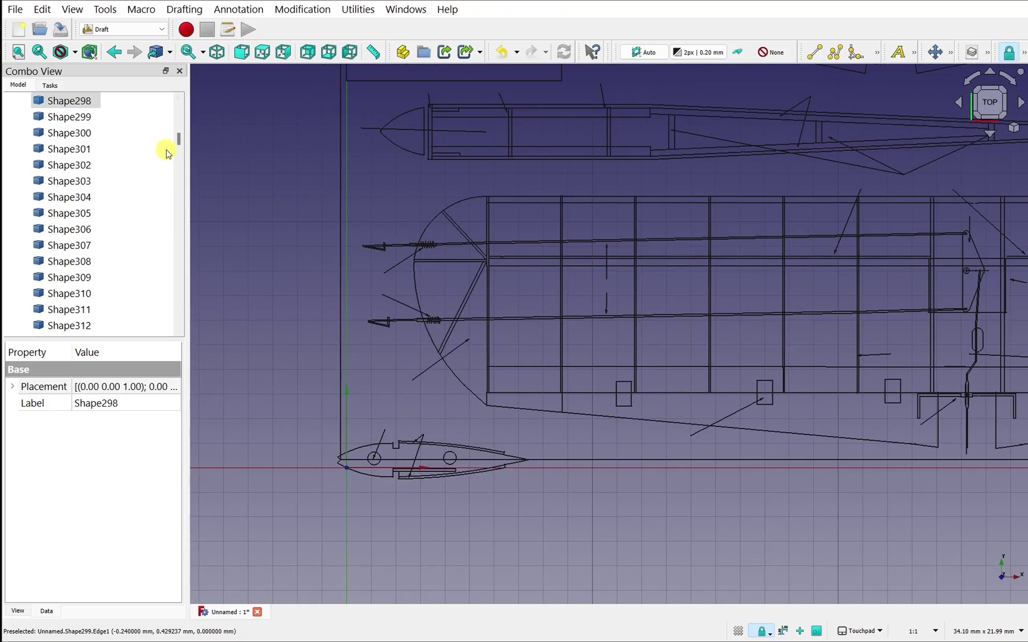
pyautogui.moveTo(181, 143); pyautogui.dragTo(198, 328)
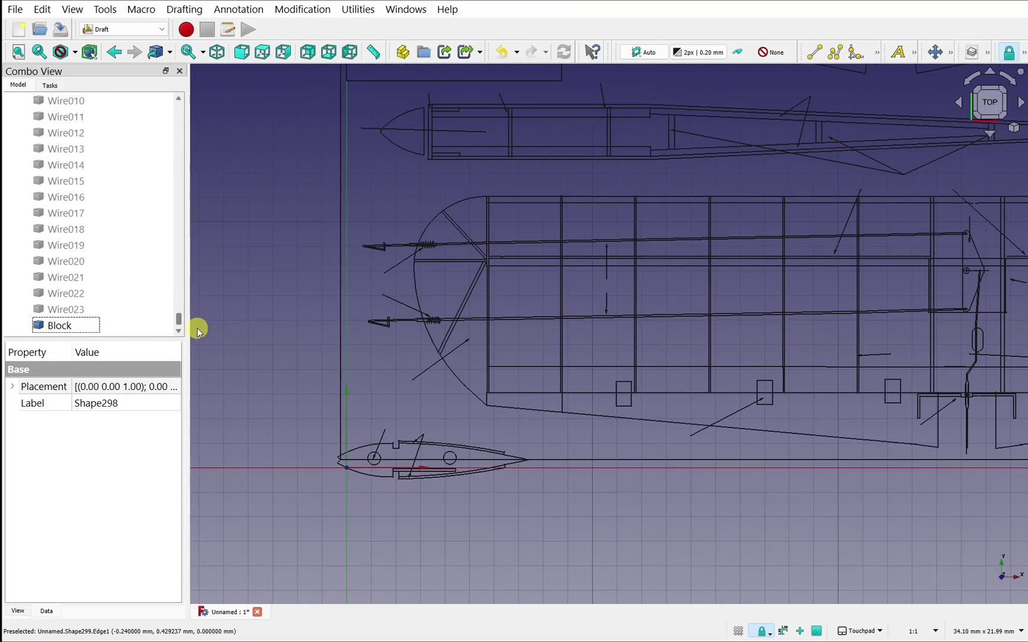
pyautogui.rightClick(53, 330)
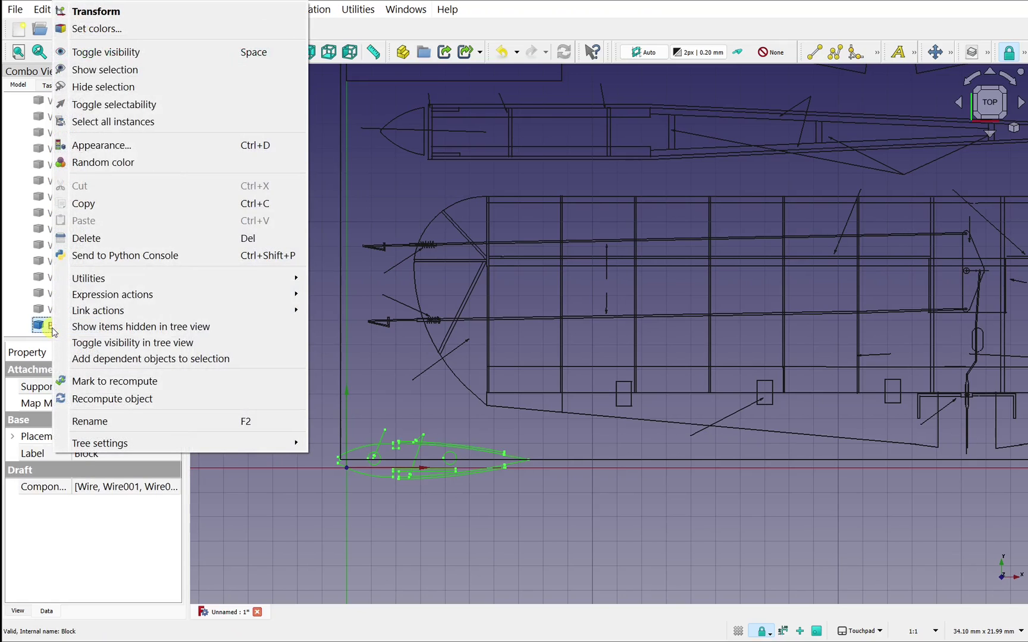
pyautogui.click(99, 12)
pyautogui.scroll(-5, 510, 273)
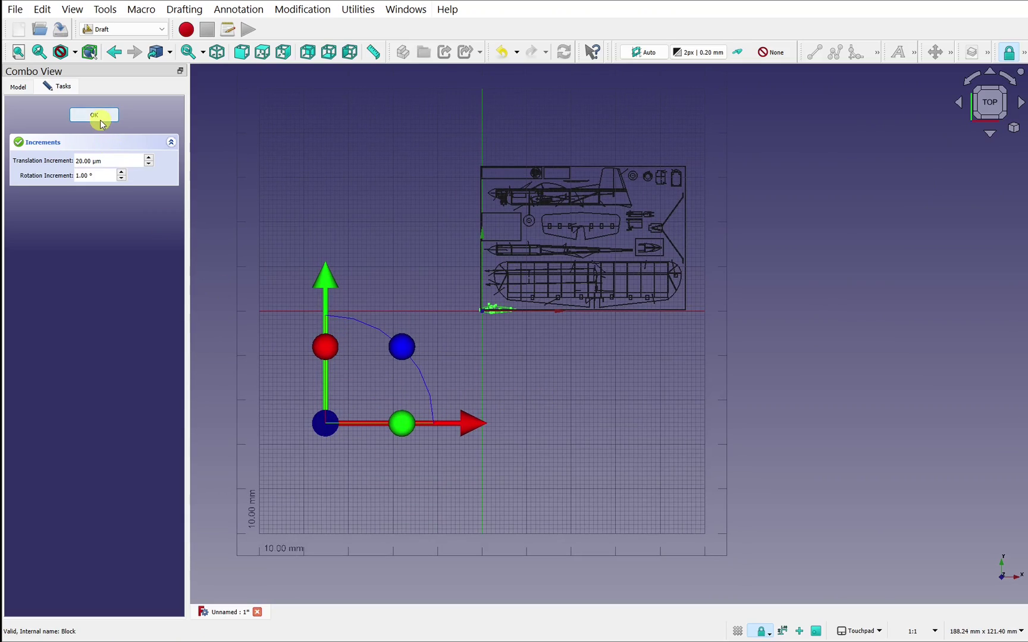
pyautogui.click(95, 115)
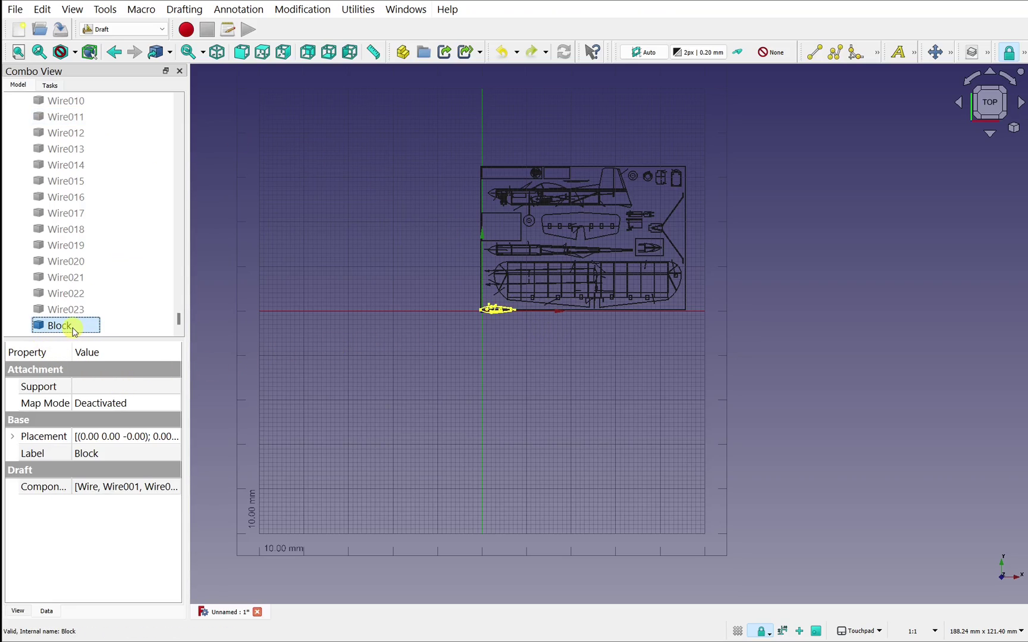
# Step: Downgrade the aligned block into its individual wires
pyautogui.click(303, 10)
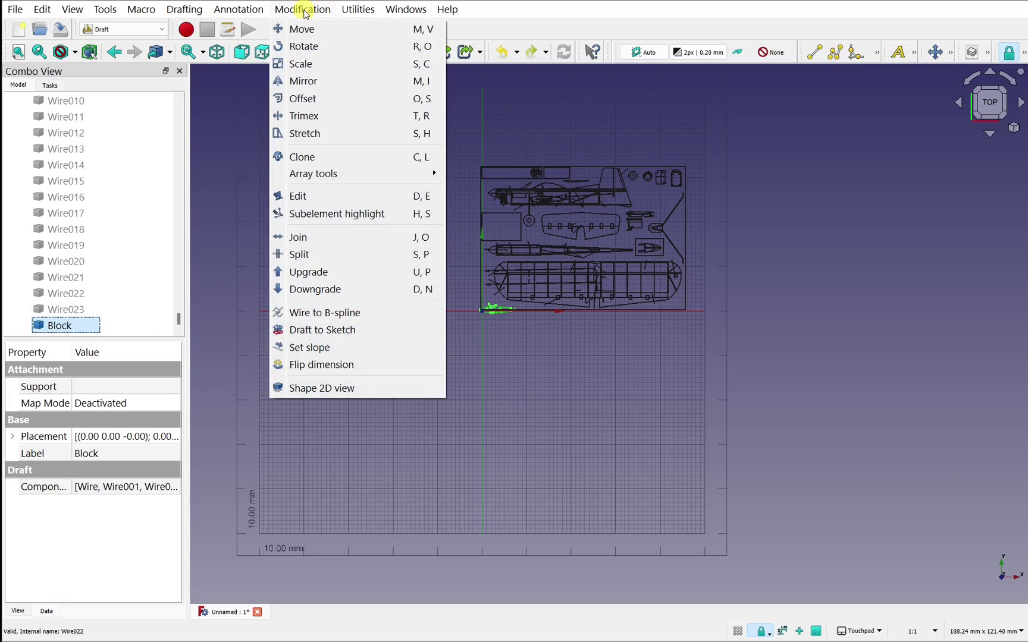
pyautogui.click(373, 289)
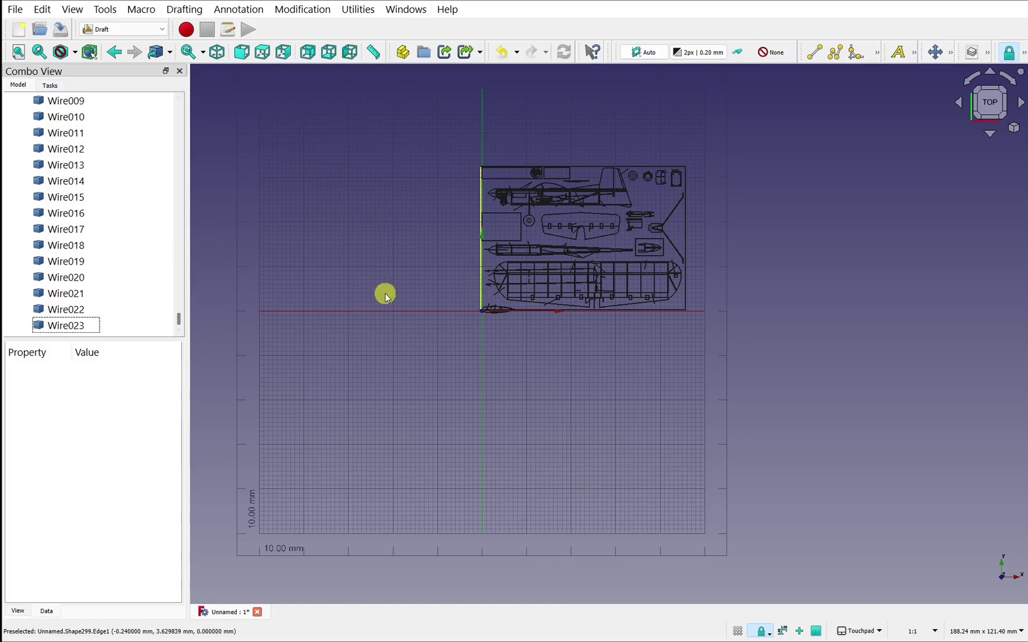
pyautogui.scroll(10, 498, 308)
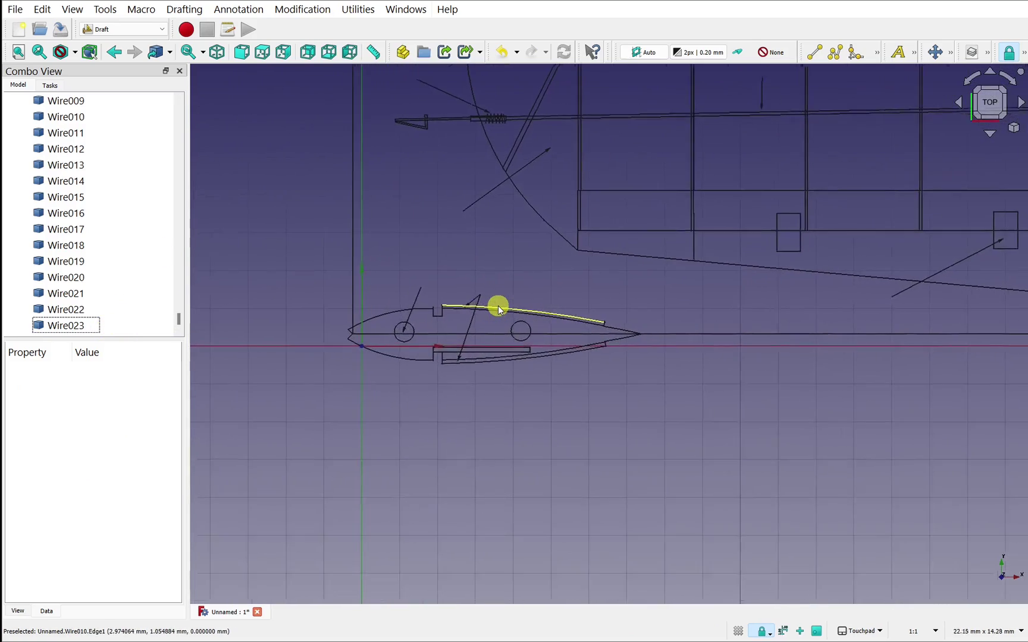
# Step: Check with Transform where the reference point of the profile's upper outer wire, Wire010, lies
pyautogui.click(553, 312)
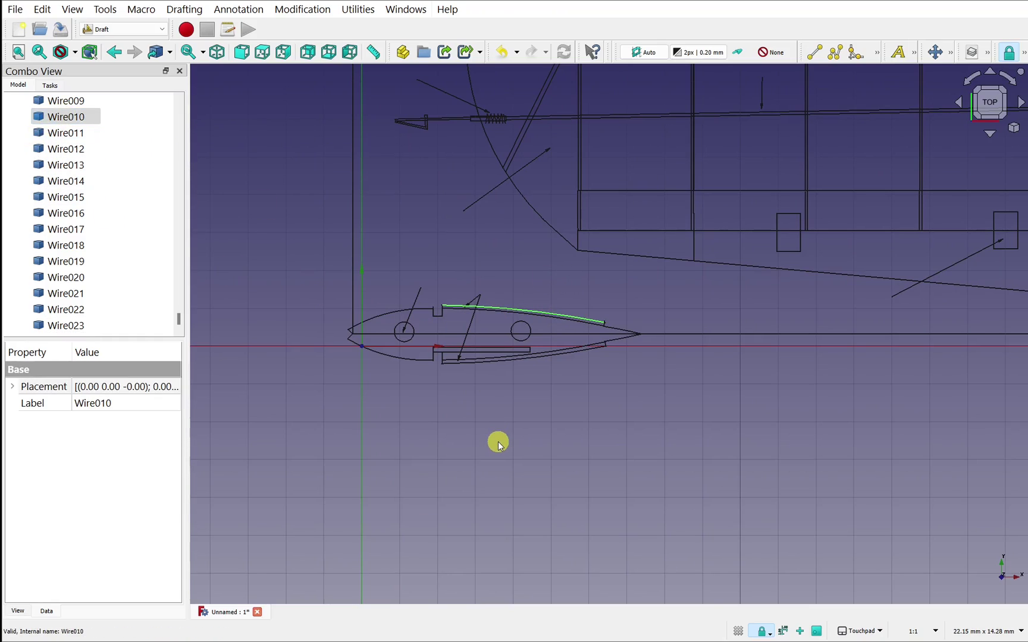
pyautogui.rightClick(65, 121)
pyautogui.click(89, 129)
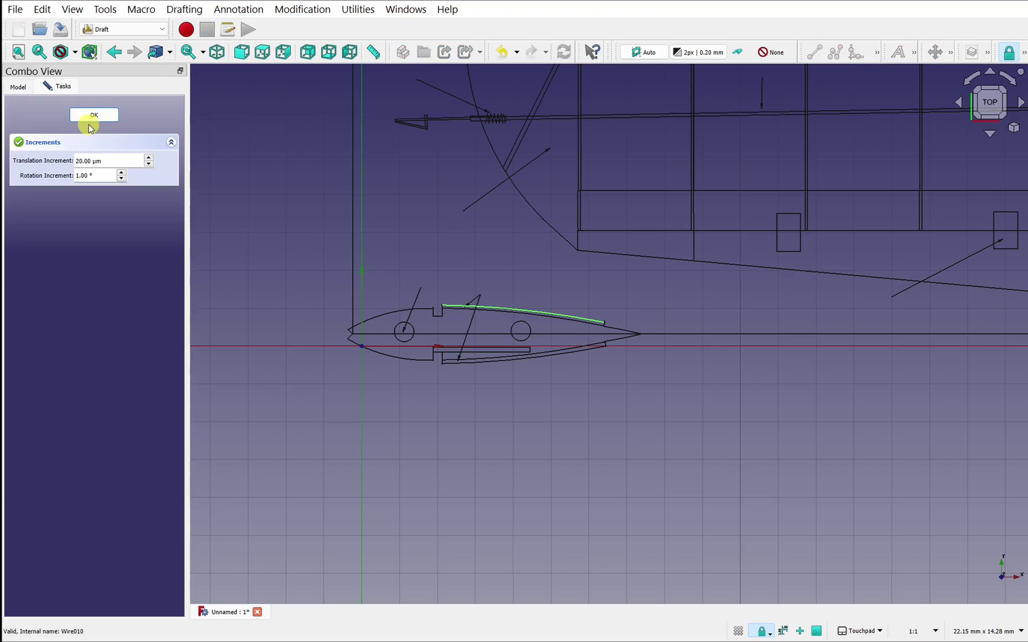
pyautogui.scroll(-10, 367, 208)
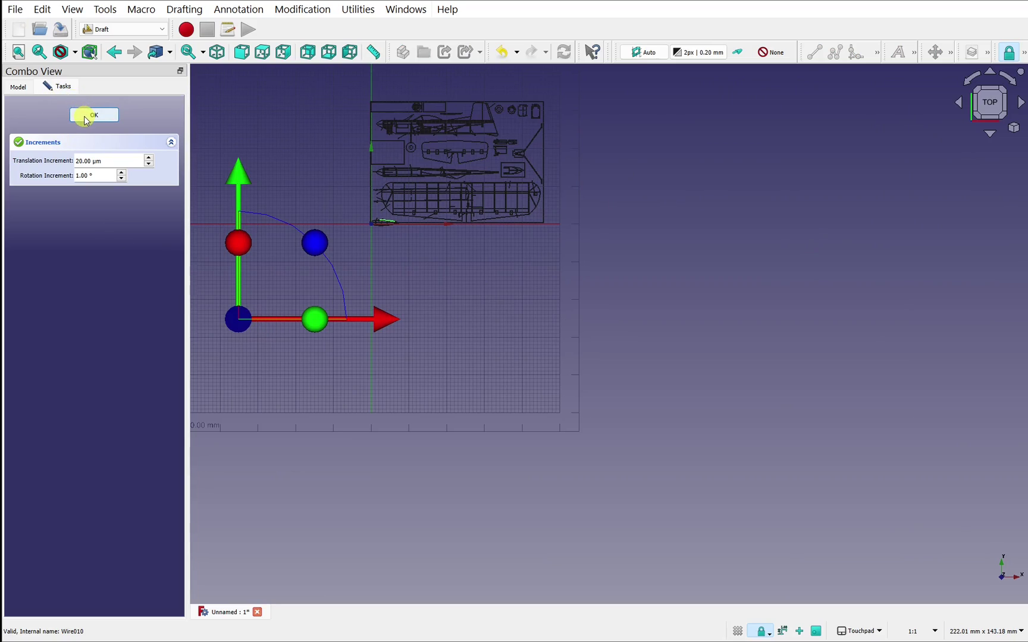
pyautogui.click(93, 115)
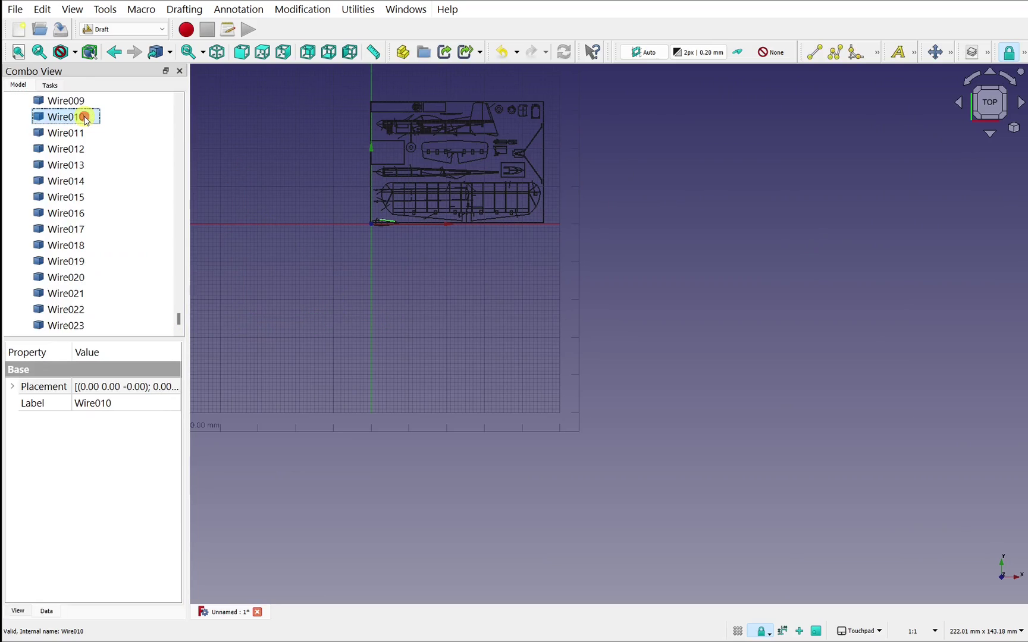
# Step: Box-select the whole profile at the origin to examine its separate wires, and clear the selection
pyautogui.scroll(10, 380, 221)
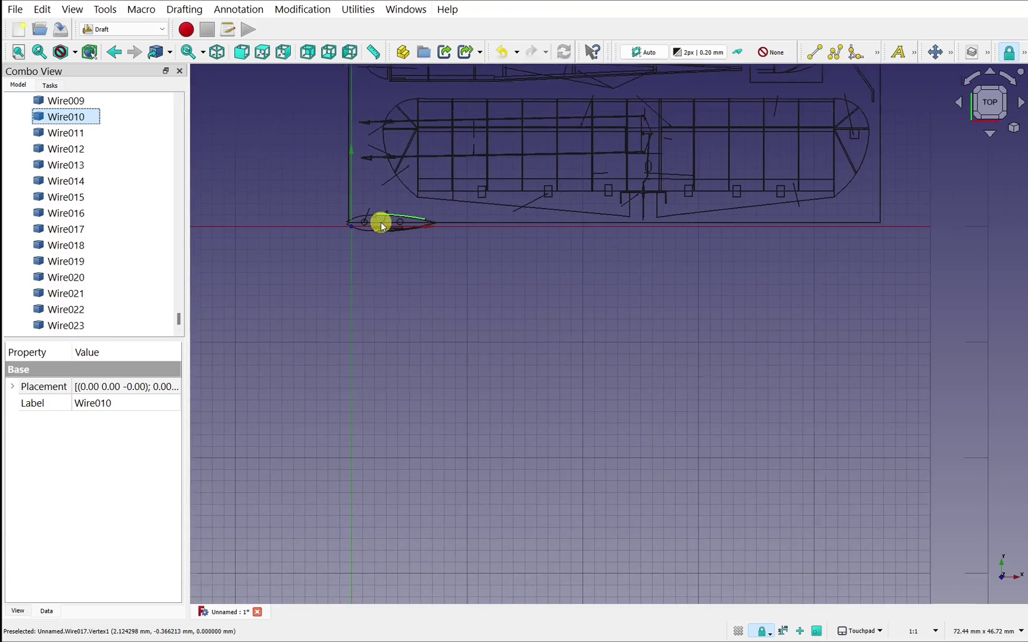
pyautogui.click(43, 10)
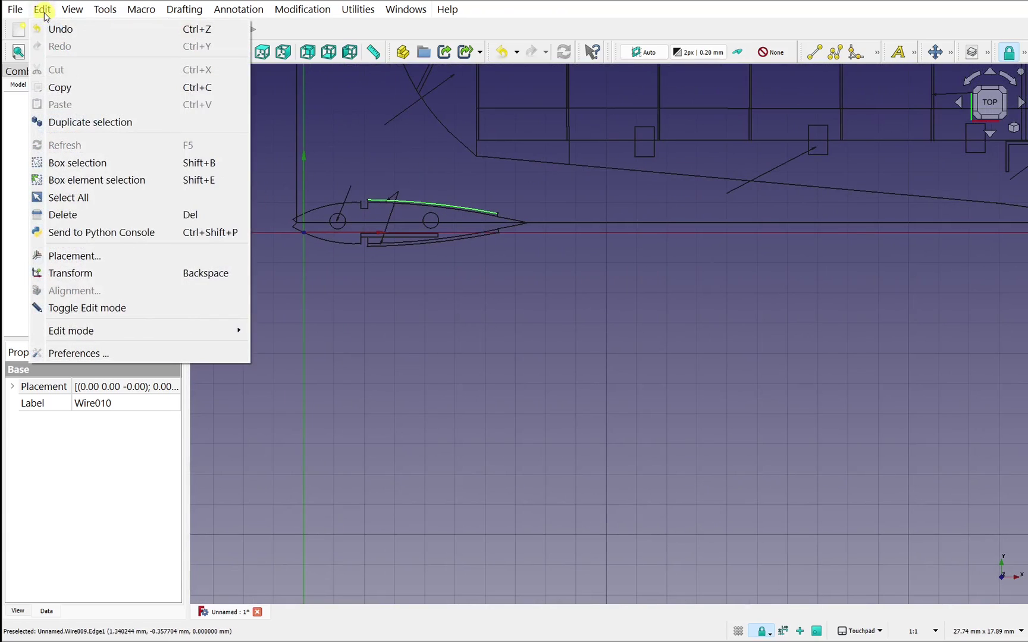
pyautogui.click(119, 163)
pyautogui.moveTo(246, 153); pyautogui.dragTo(527, 284)
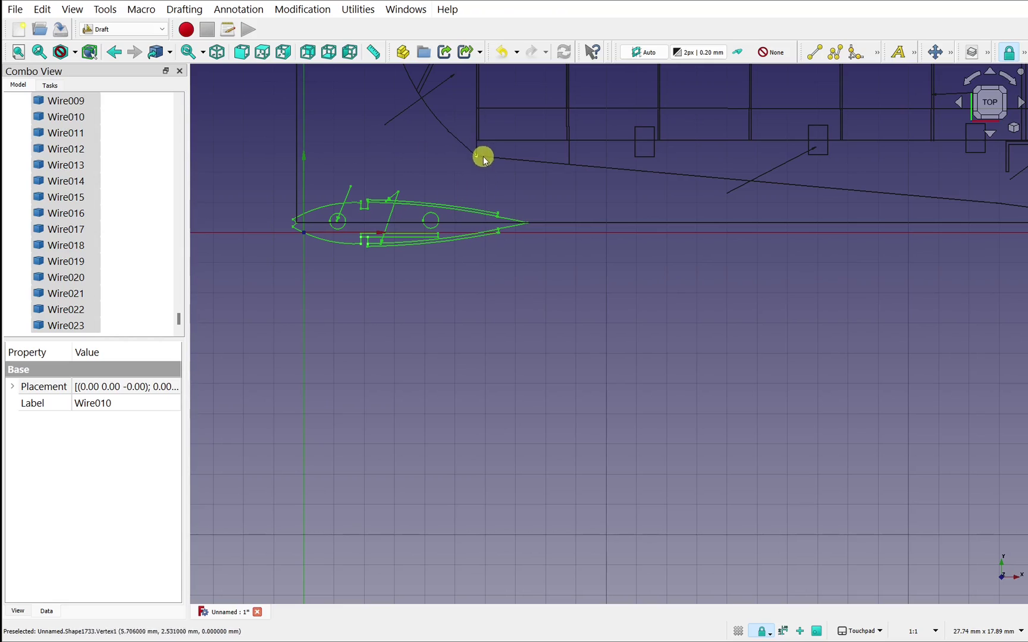
pyautogui.click(474, 306)
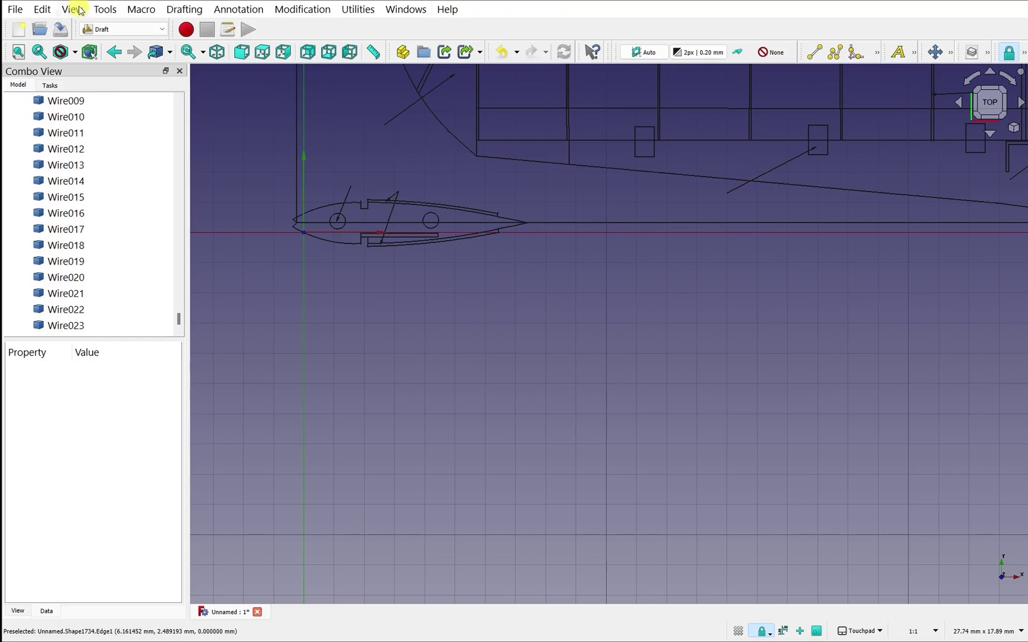
# Step: Box-select all the profile's wires at the origin and upgrade them into a single block
pyautogui.click(43, 9)
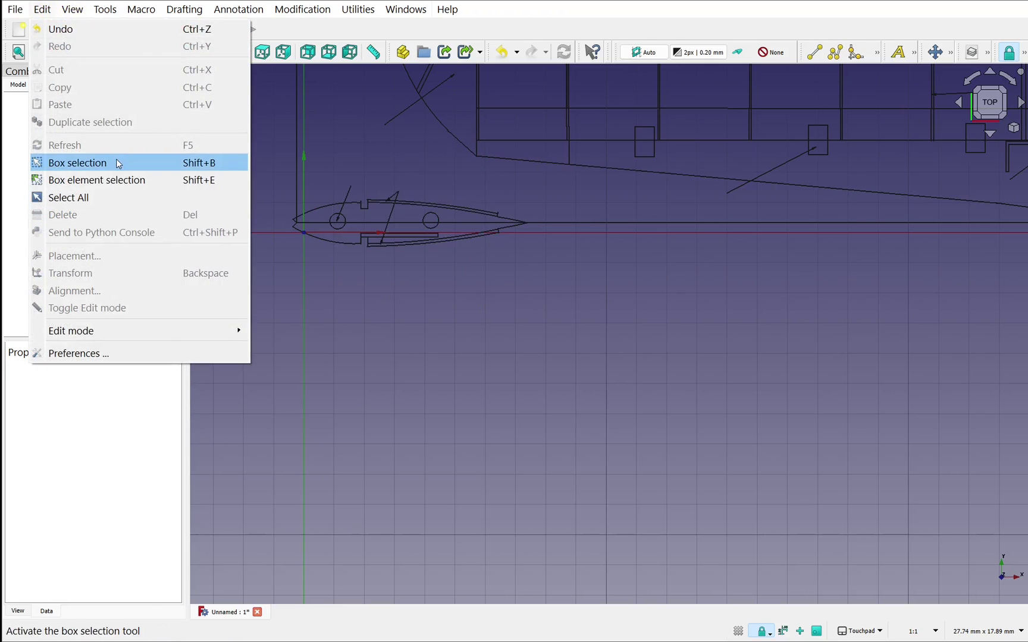
pyautogui.click(116, 162)
pyautogui.moveTo(279, 187); pyautogui.dragTo(540, 268)
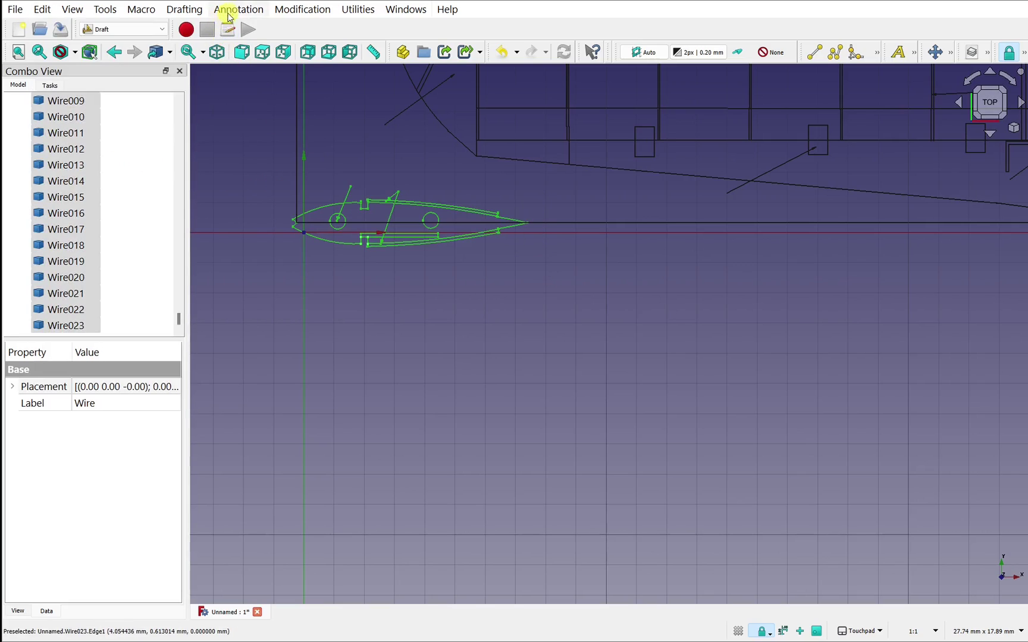
pyautogui.click(295, 11)
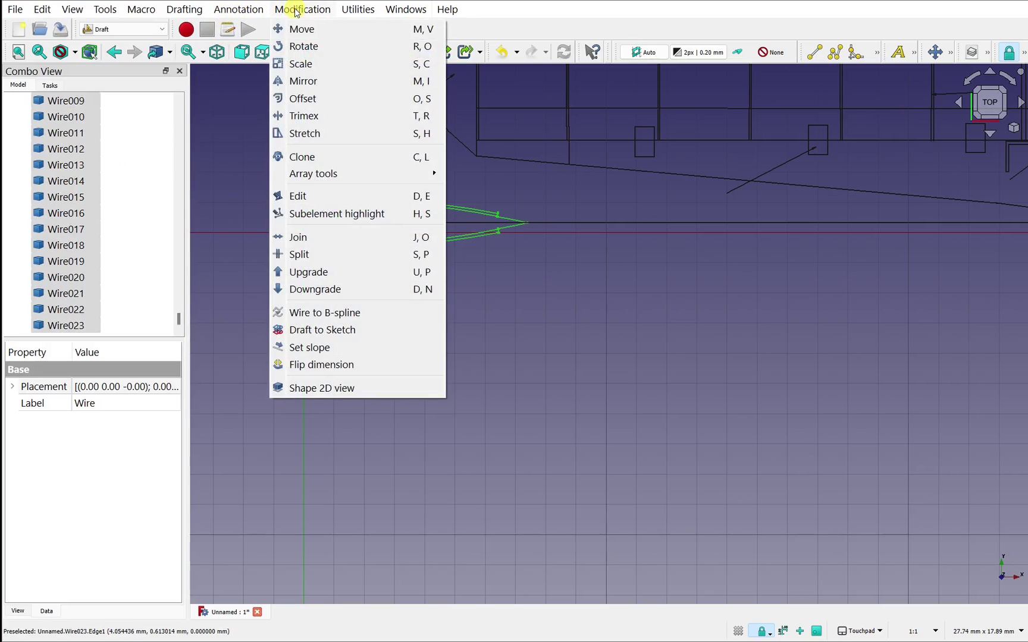
pyautogui.click(378, 275)
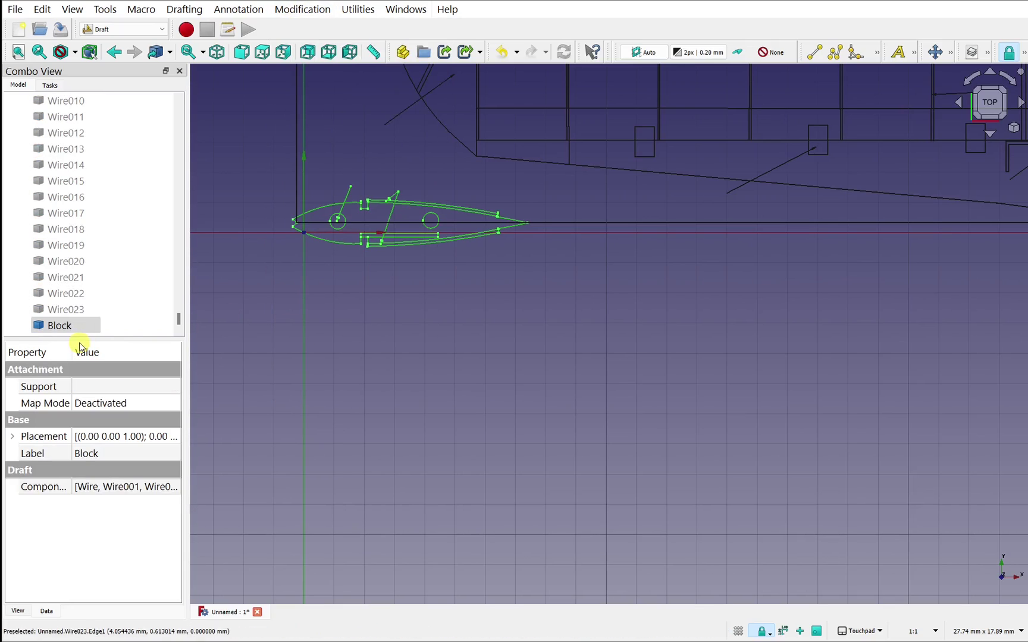
# Step: Check with Transform where the reference point of the regrouped profile block lies relative to the origin
pyautogui.rightClick(65, 327)
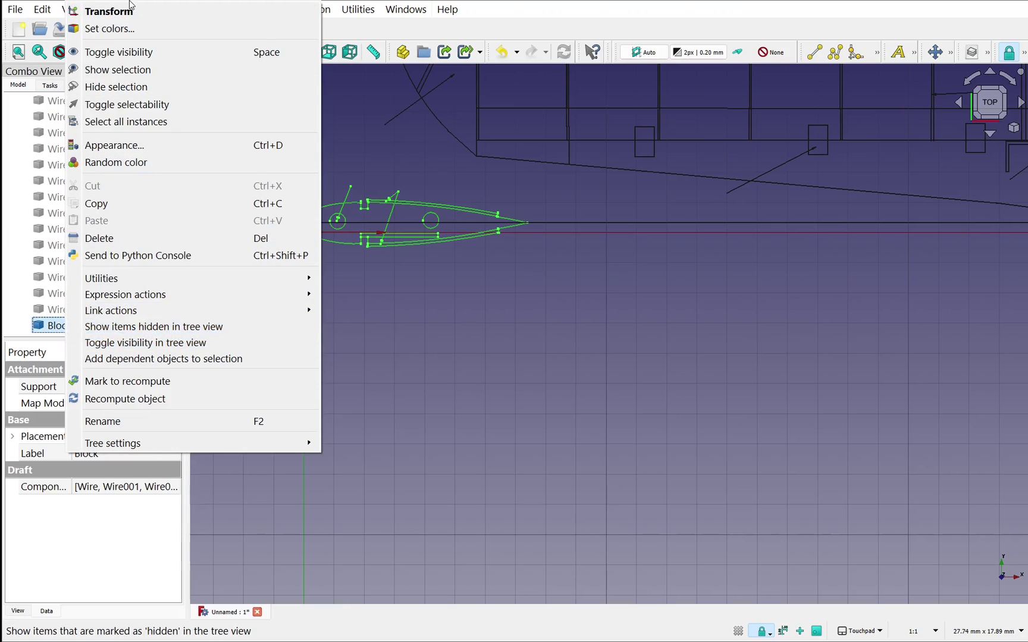
pyautogui.click(132, 18)
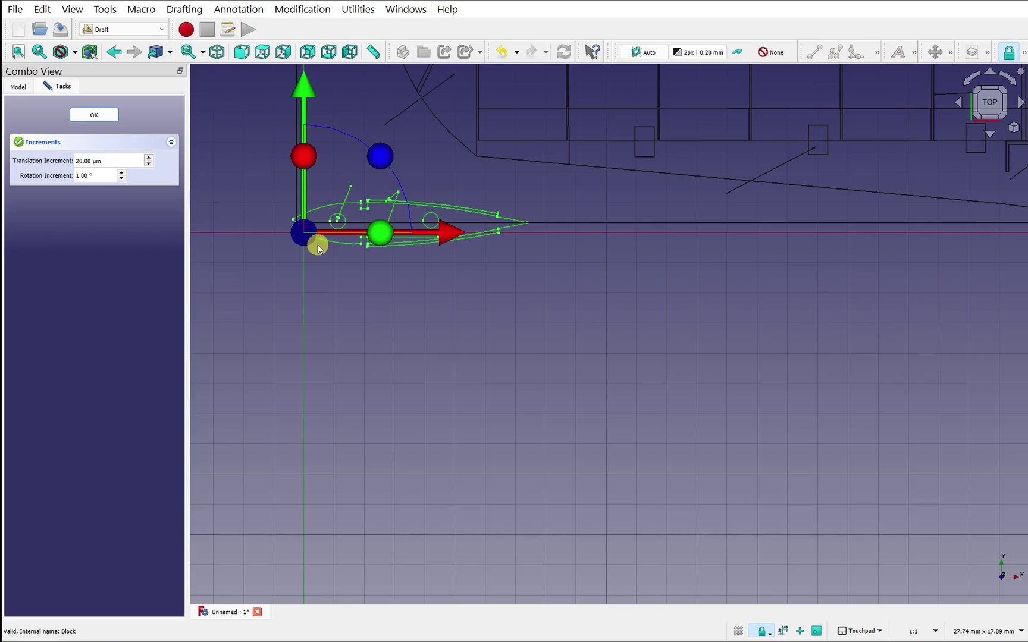
pyautogui.scroll(8, 323, 244)
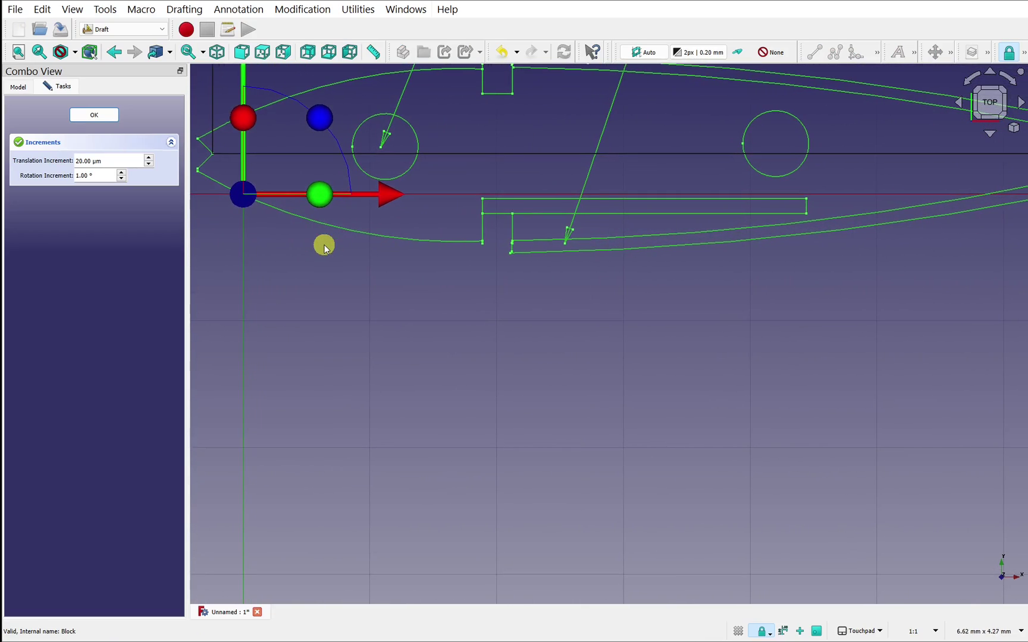
pyautogui.scroll(-1, 323, 243)
pyautogui.scroll(-5, 323, 243)
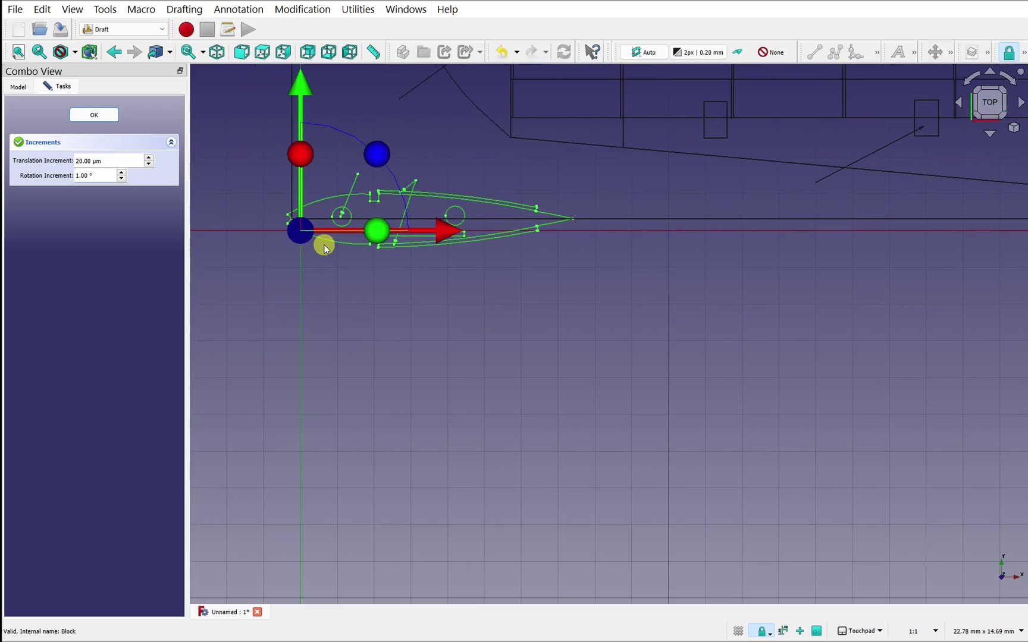
pyautogui.click(95, 115)
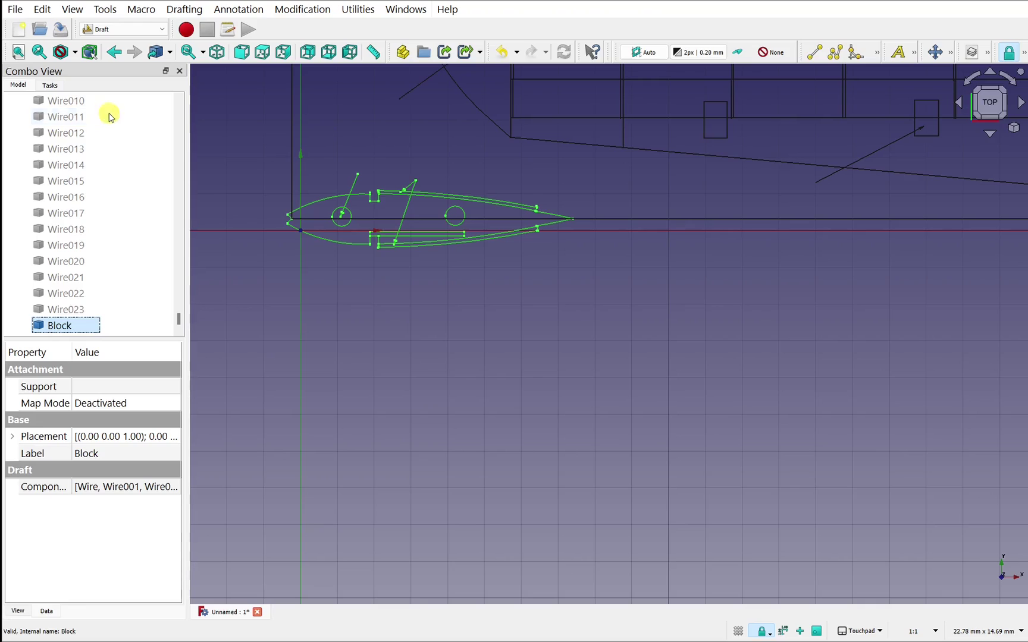
# Step: Use Transform to move the regrouped block below the drawing frame's lower edge and about 6.32 mm along positive X
pyautogui.rightClick(61, 327)
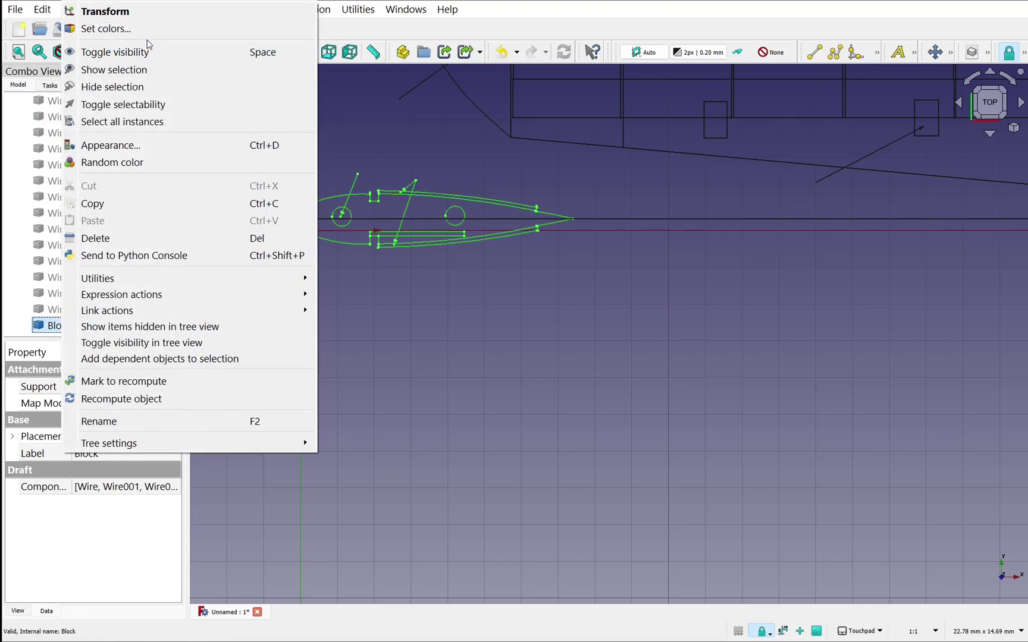
pyautogui.click(113, 12)
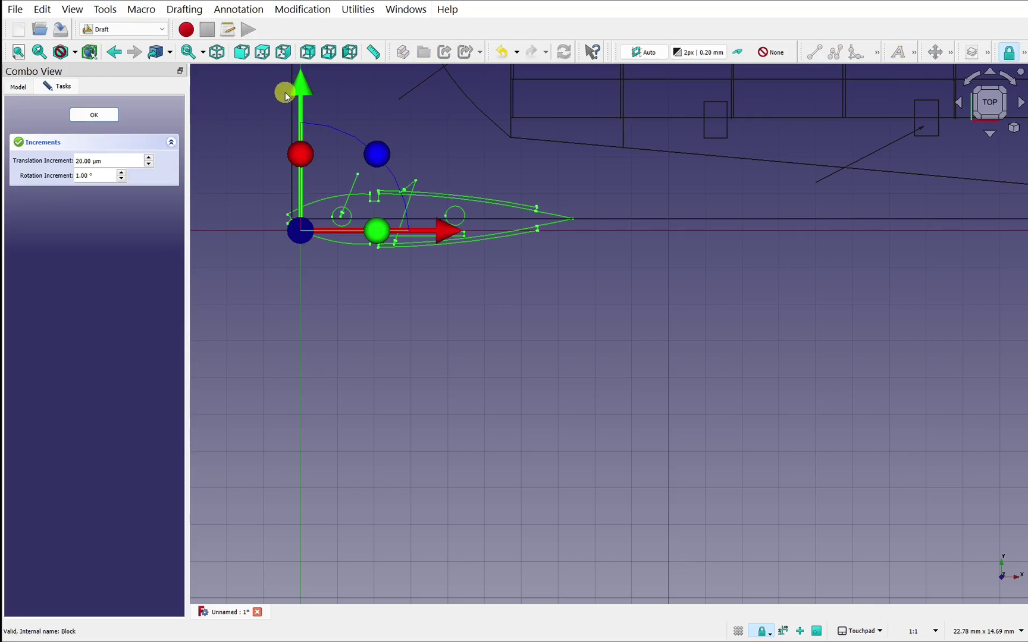
pyautogui.moveTo(296, 88); pyautogui.dragTo(401, 342)
pyautogui.moveTo(446, 483); pyautogui.dragTo(679, 480)
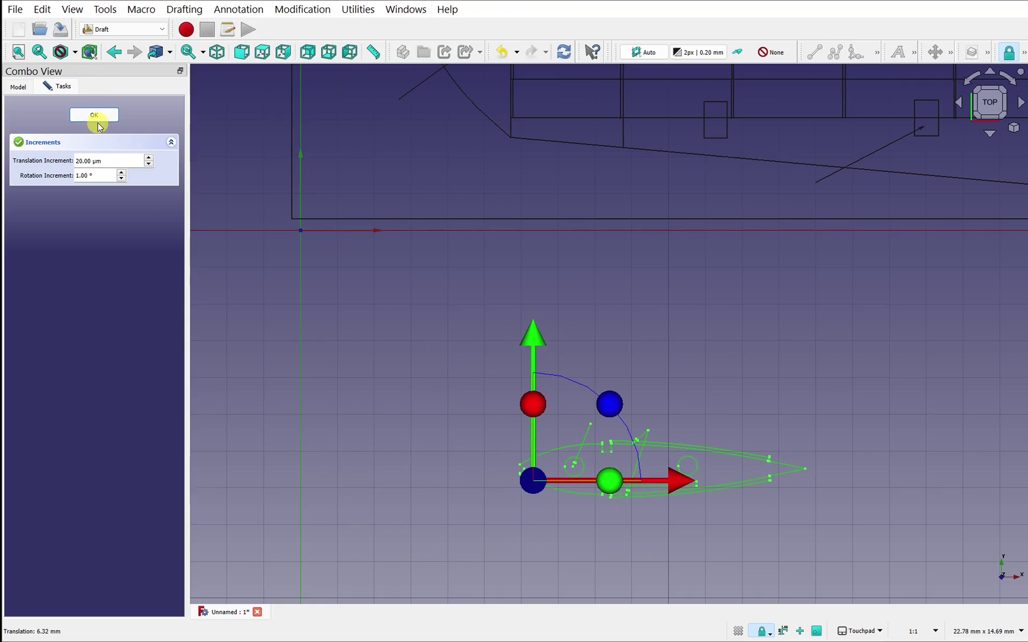
pyautogui.click(90, 116)
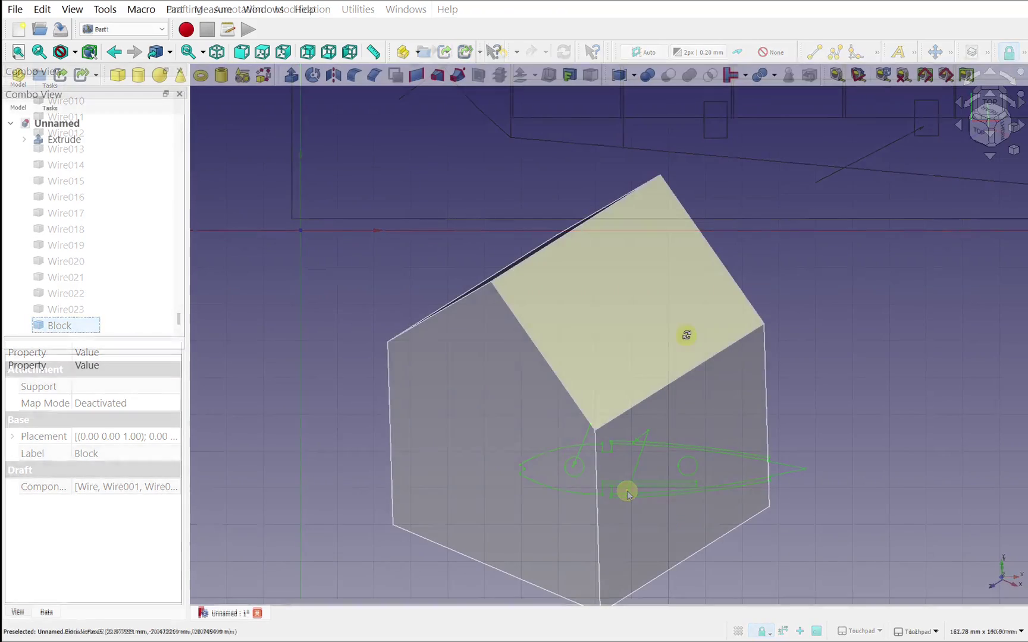
# Step: In the document with the extruded house, select the sloping roof face and import the image download.jpg from Downloads
pyautogui.keyDown('alt'); pyautogui.moveTo(683, 332); pyautogui.dragTo(447, 132); pyautogui.keyUp('alt')
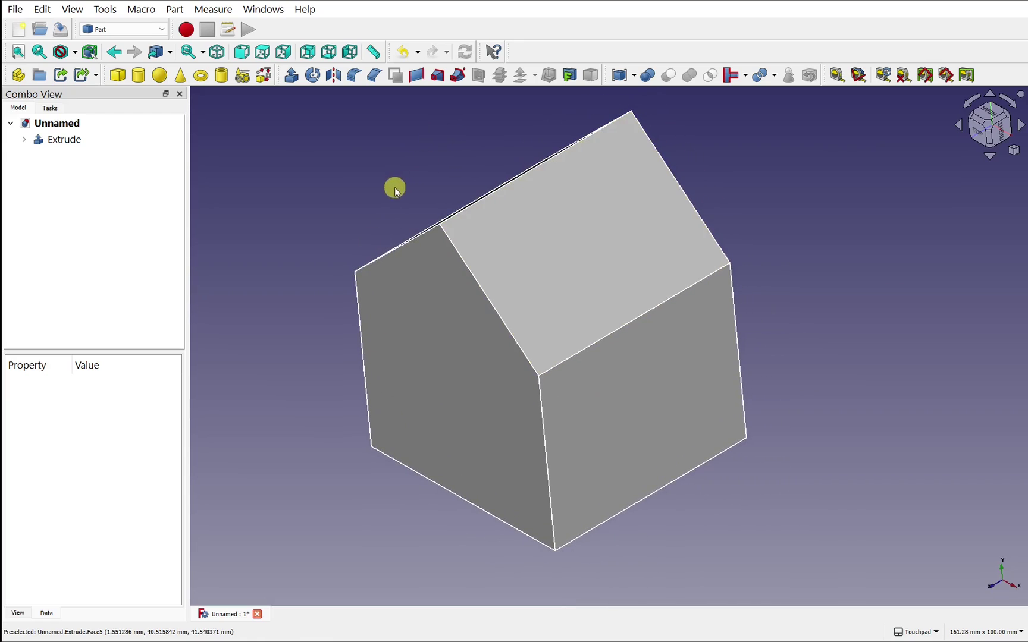
pyautogui.click(543, 195)
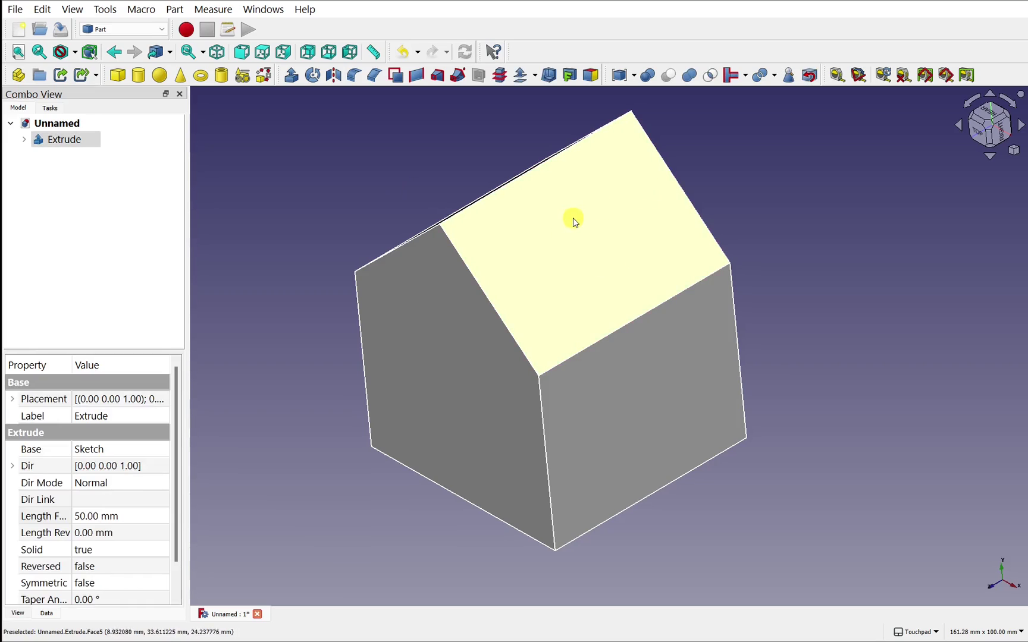
pyautogui.click(281, 151)
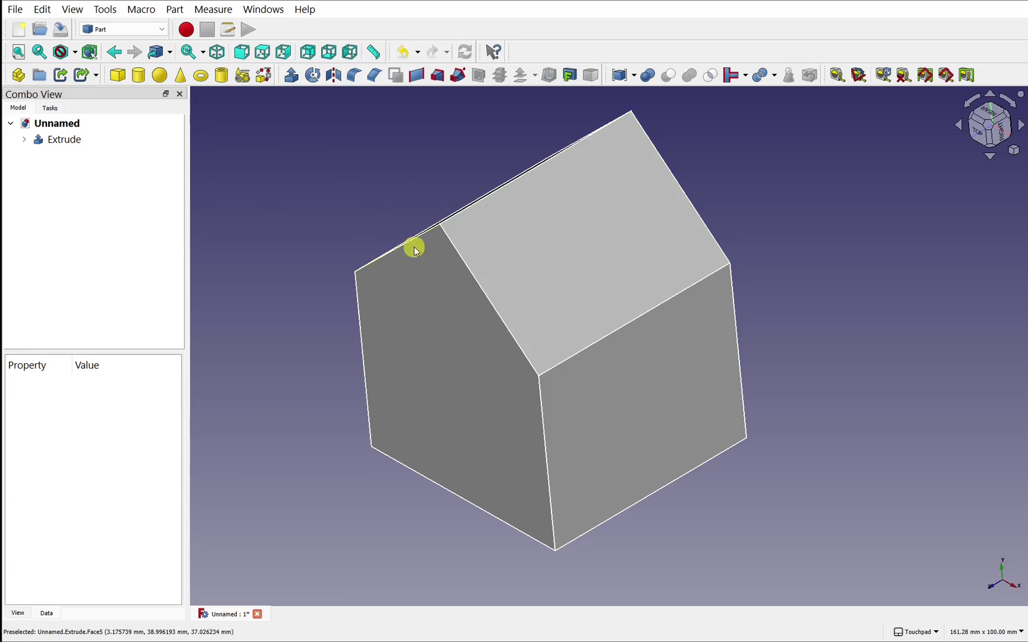
pyautogui.click(596, 232)
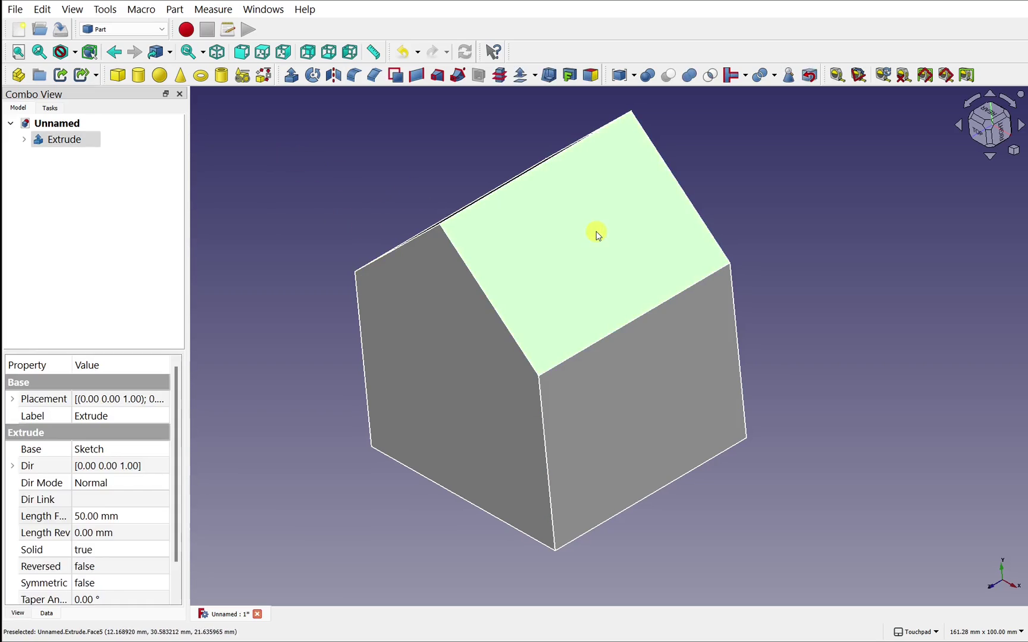
pyautogui.click(15, 8)
pyautogui.click(64, 219)
pyautogui.click(160, 43)
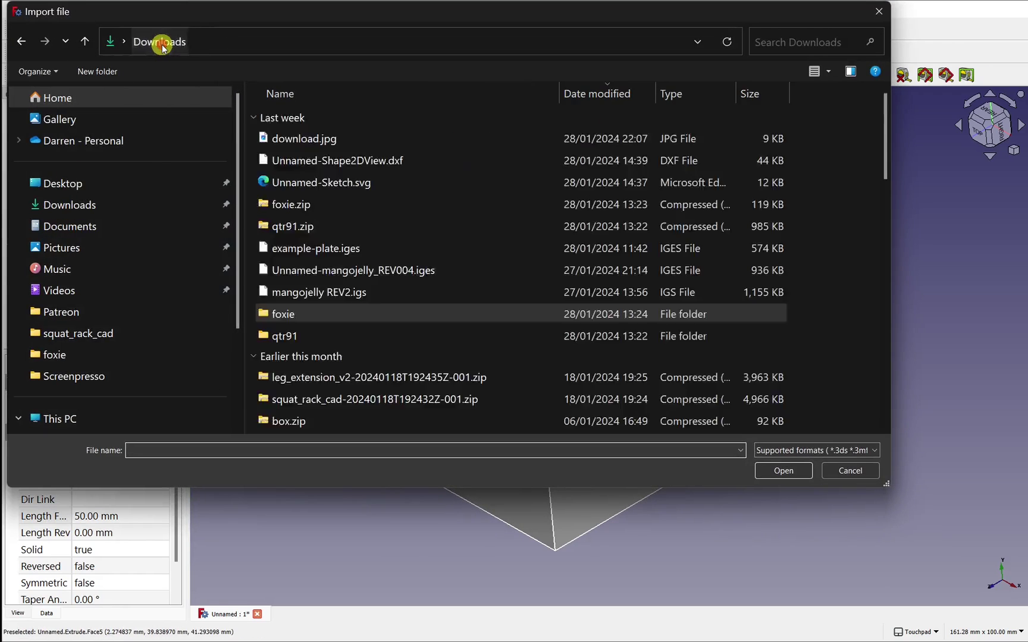
pyautogui.click(313, 142)
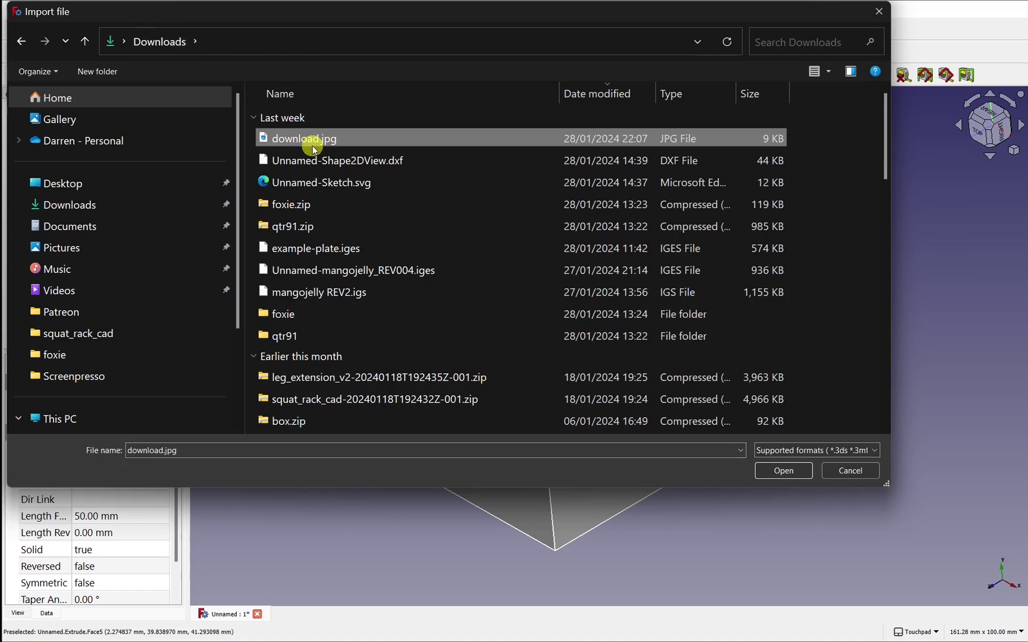
pyautogui.doubleClick(313, 142)
# Step: Calibrate the imported roof-tile image by measuring along one full edge and setting that distance to 20 mm
pyautogui.keyDown('shift'); pyautogui.moveTo(718, 270); pyautogui.dragTo(505, 305); pyautogui.keyUp('shift')
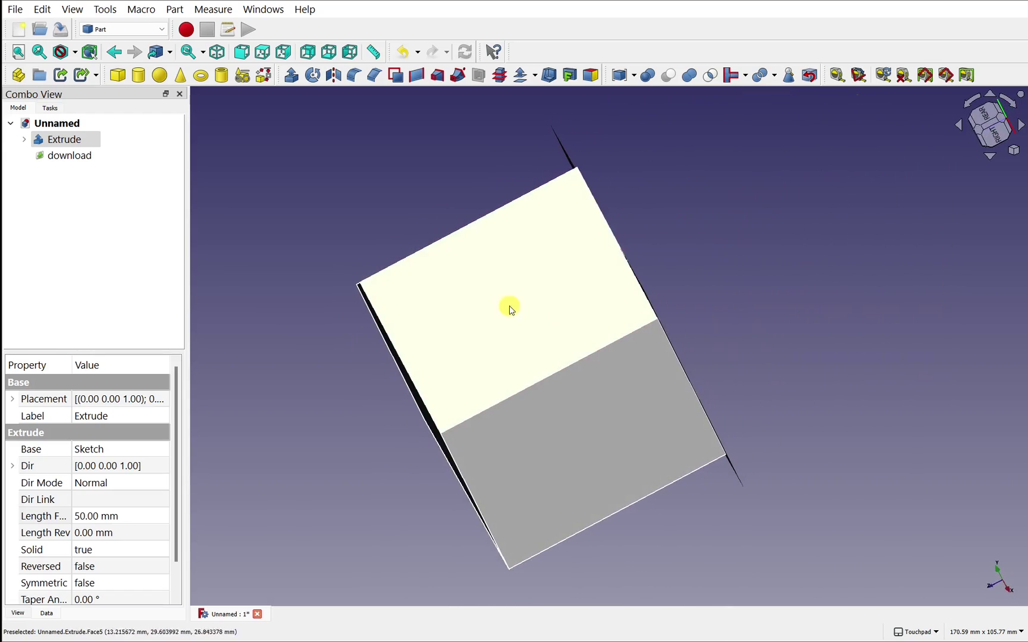
pyautogui.click(794, 236)
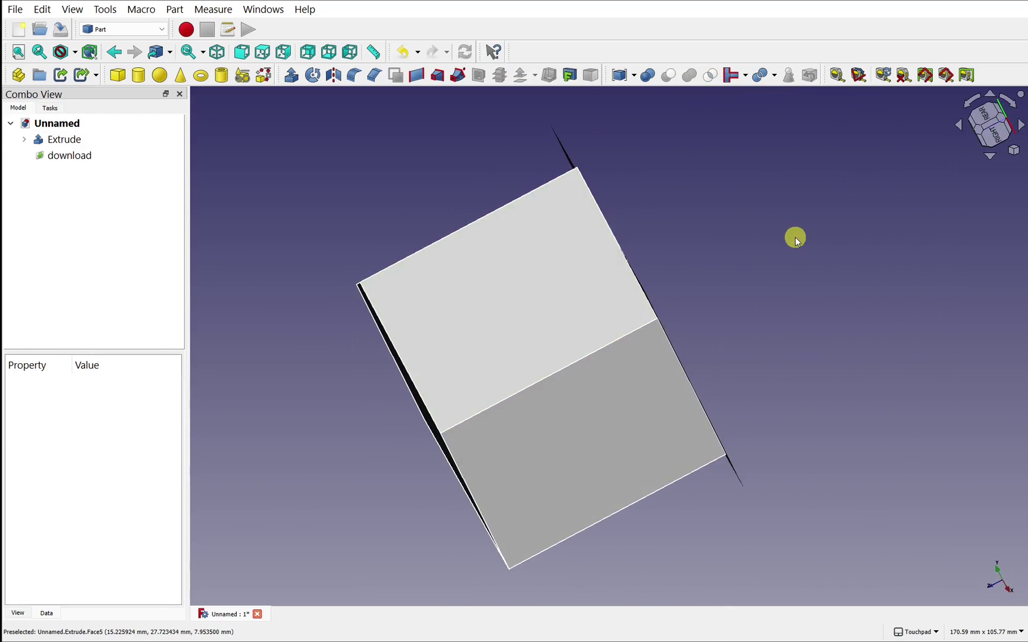
pyautogui.doubleClick(72, 156)
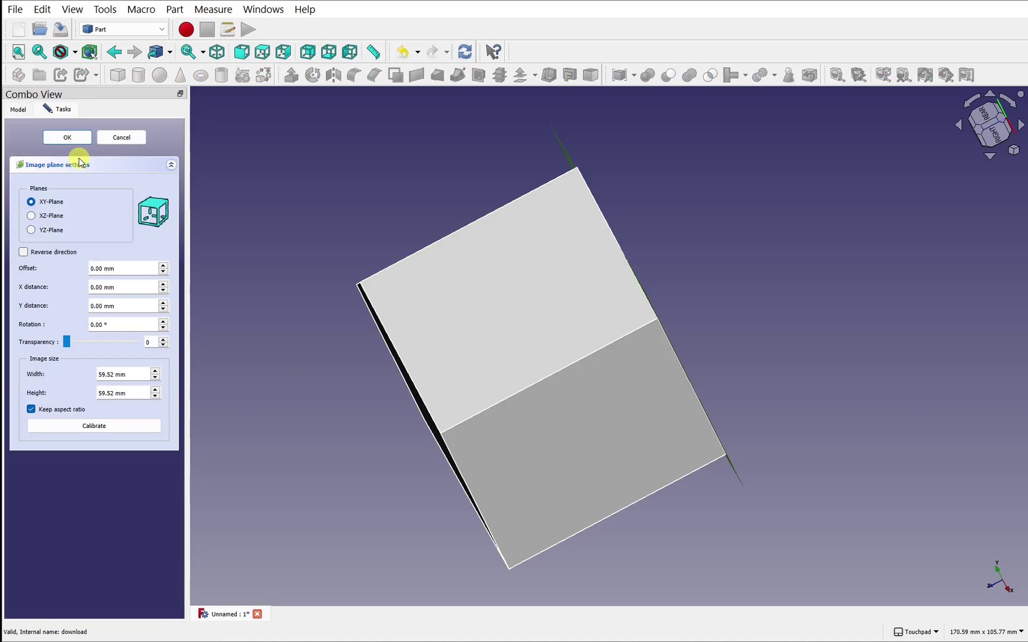
pyautogui.keyDown('shift'); pyautogui.moveTo(722, 370); pyautogui.dragTo(571, 416); pyautogui.keyUp('shift')
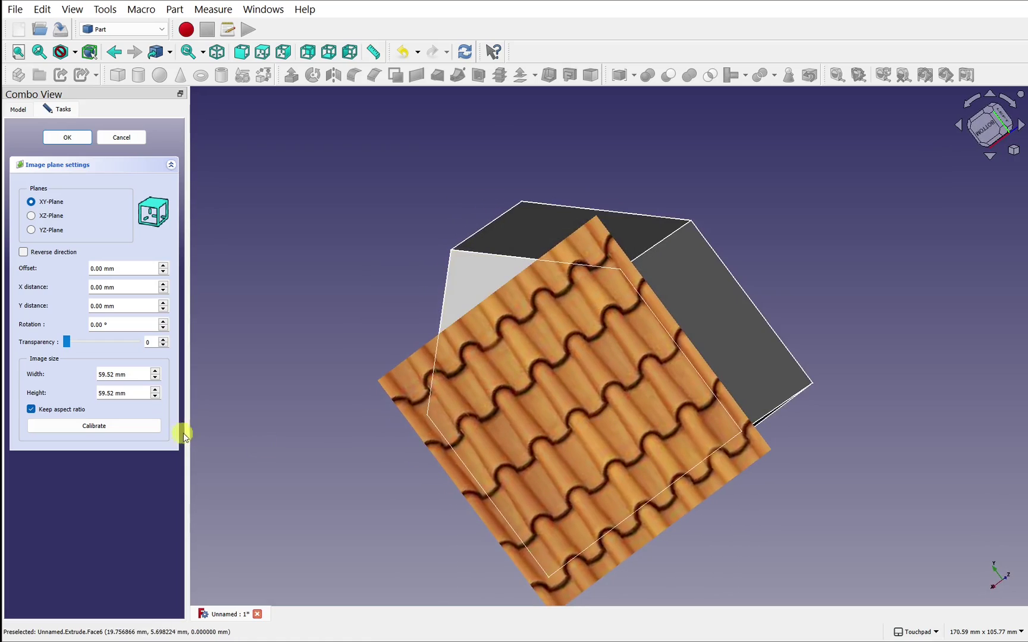
pyautogui.click(138, 427)
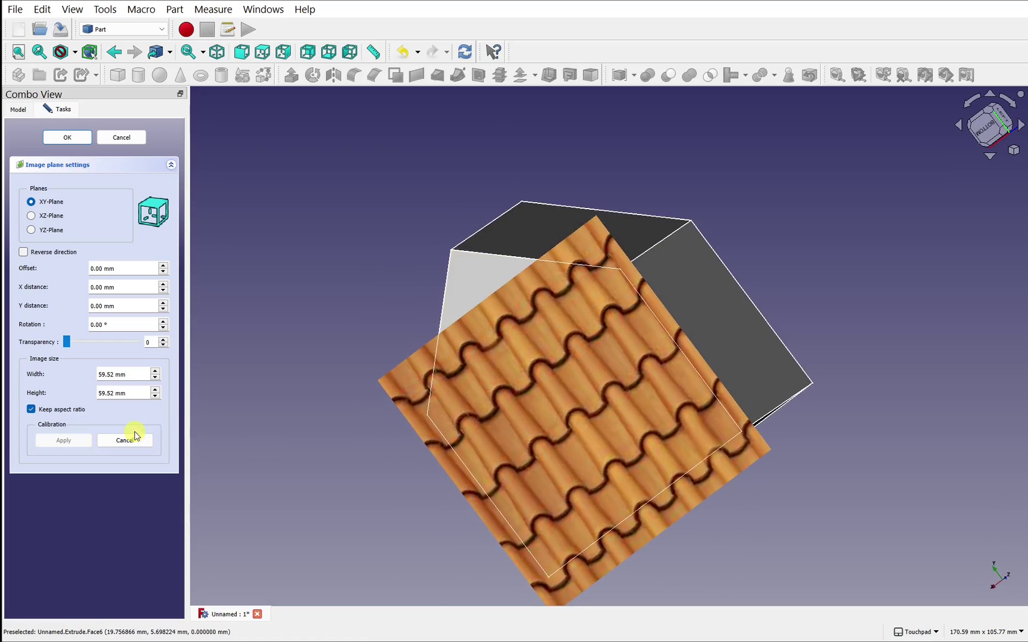
pyautogui.click(377, 384)
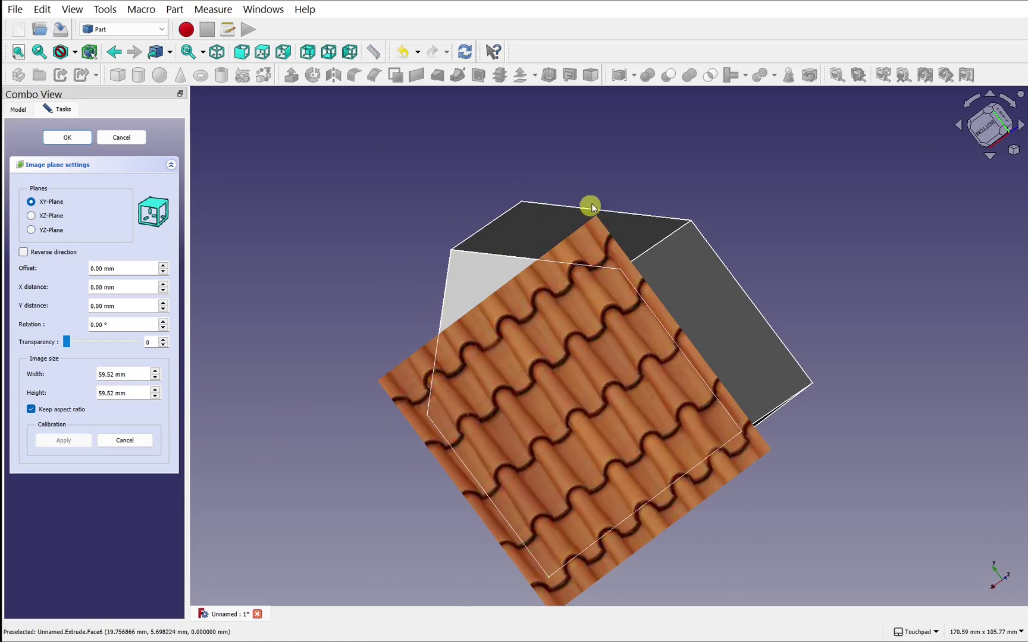
pyautogui.click(596, 218)
pyautogui.click(383, 379)
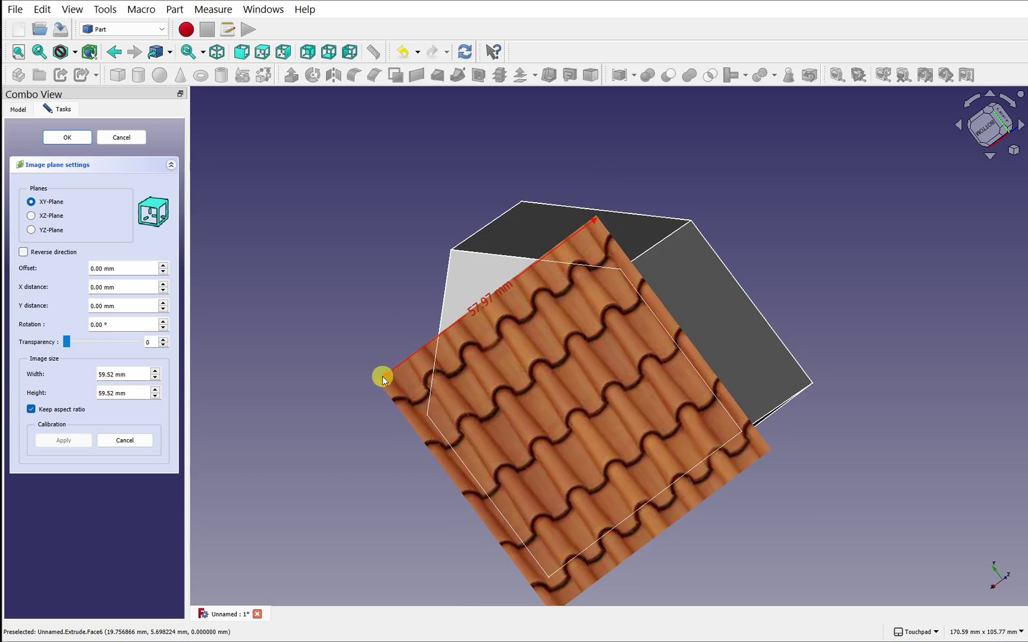
pyautogui.write('20')
pyautogui.press('Return')
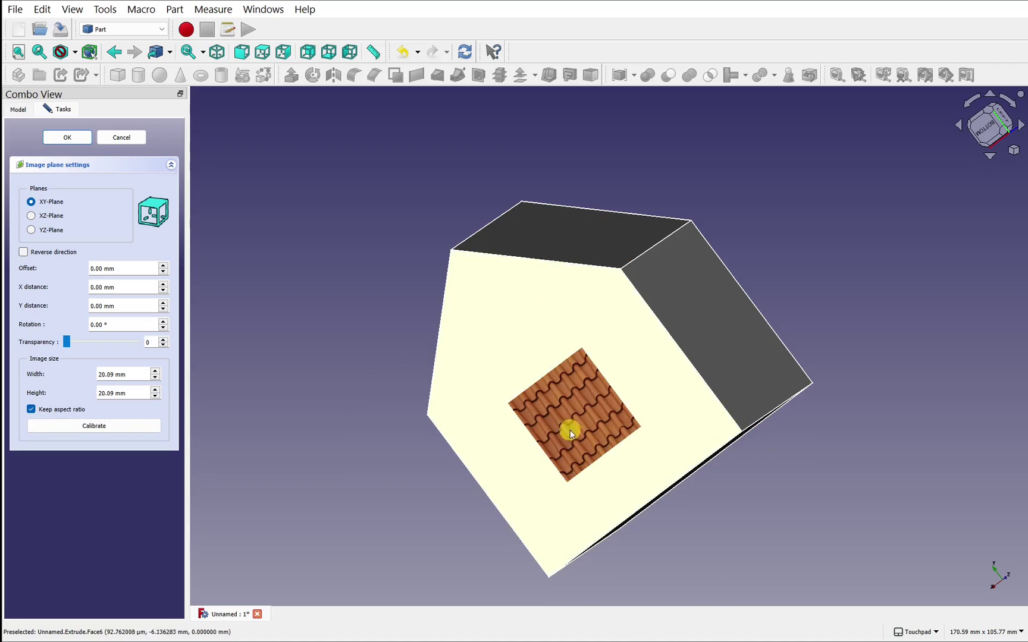
# Step: Preview the roof-tile image on the XZ and YZ planes, return it to the XY-Plane and accept the image plane settings
pyautogui.keyDown('alt'); pyautogui.moveTo(589, 409); pyautogui.dragTo(631, 421); pyautogui.keyUp('alt')
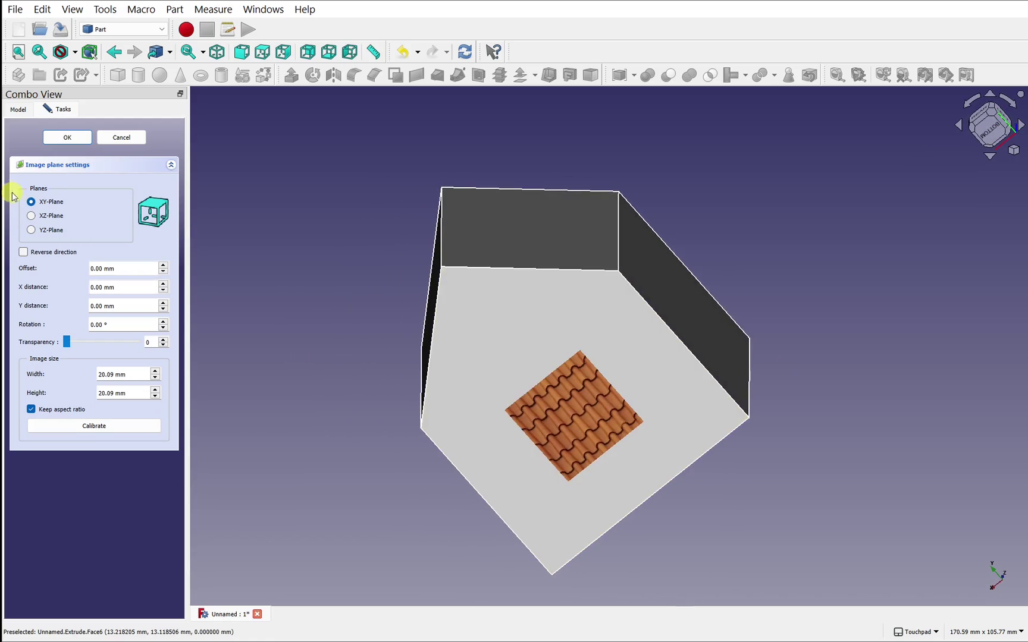
pyautogui.click(36, 216)
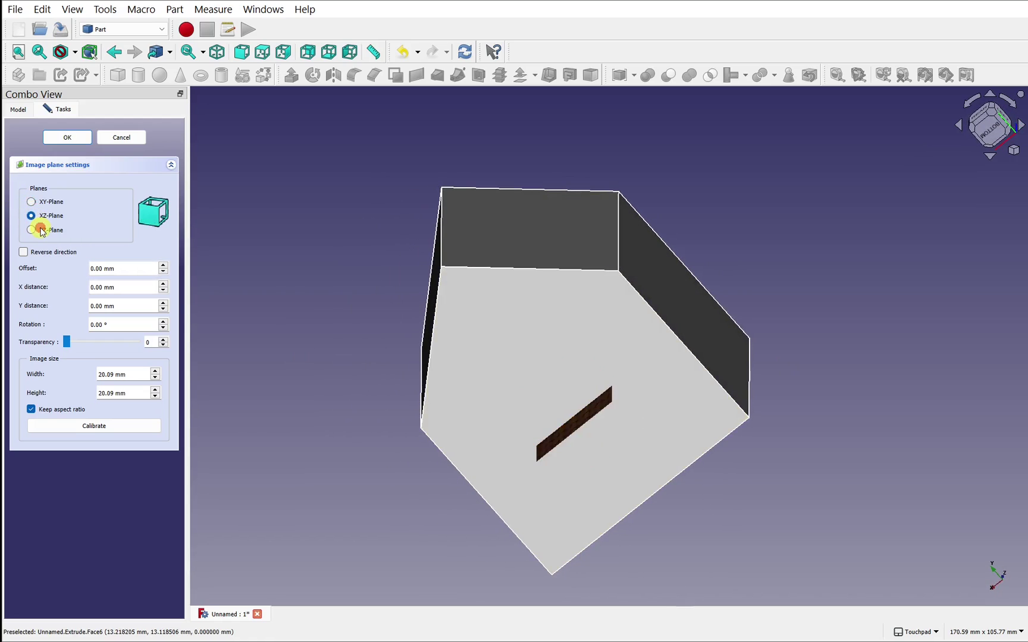
pyautogui.click(41, 230)
pyautogui.click(47, 201)
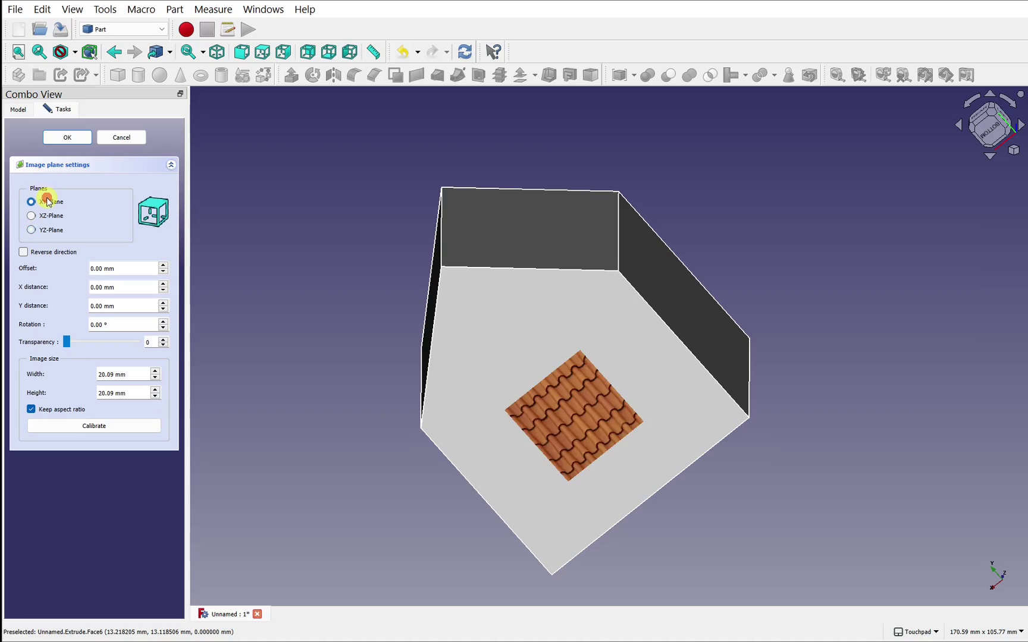
pyautogui.click(67, 137)
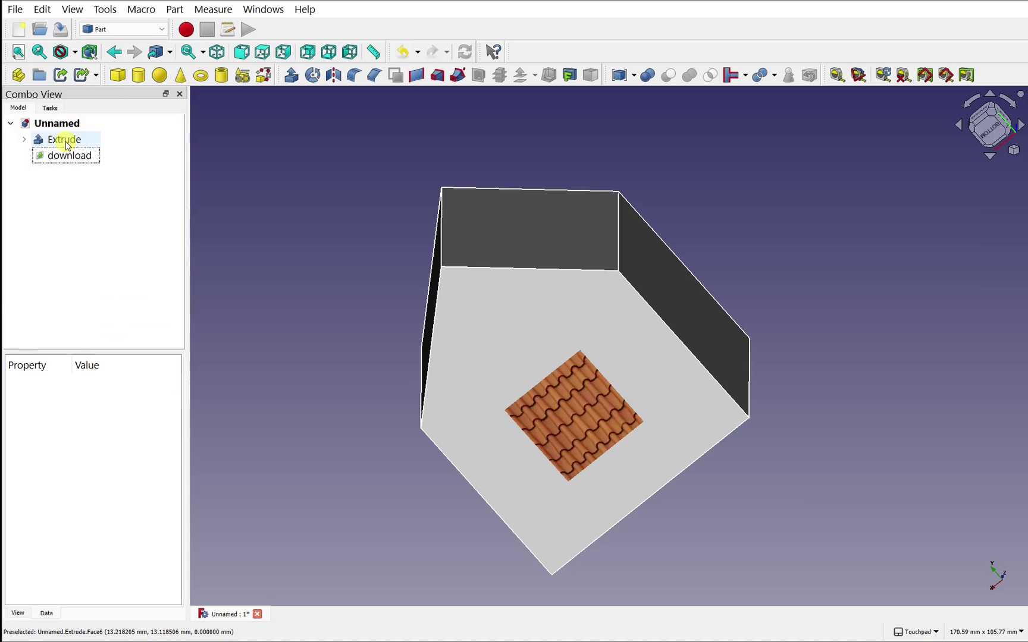
# Step: Check with Transform where the roof-tile image's reference point and axes lie on the house, and close the tool
pyautogui.click(74, 158)
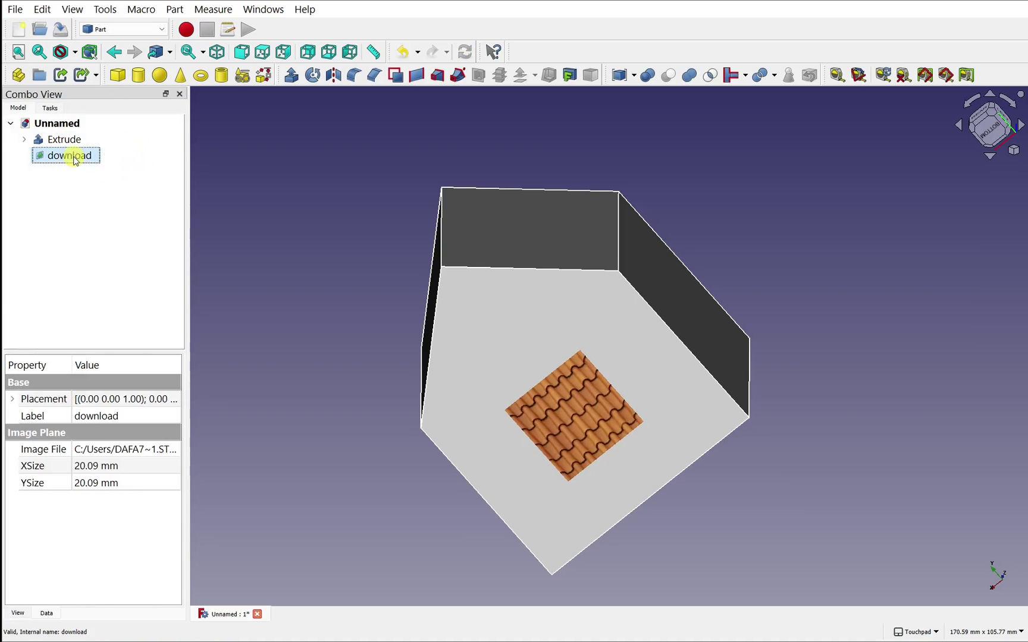
pyautogui.rightClick(75, 161)
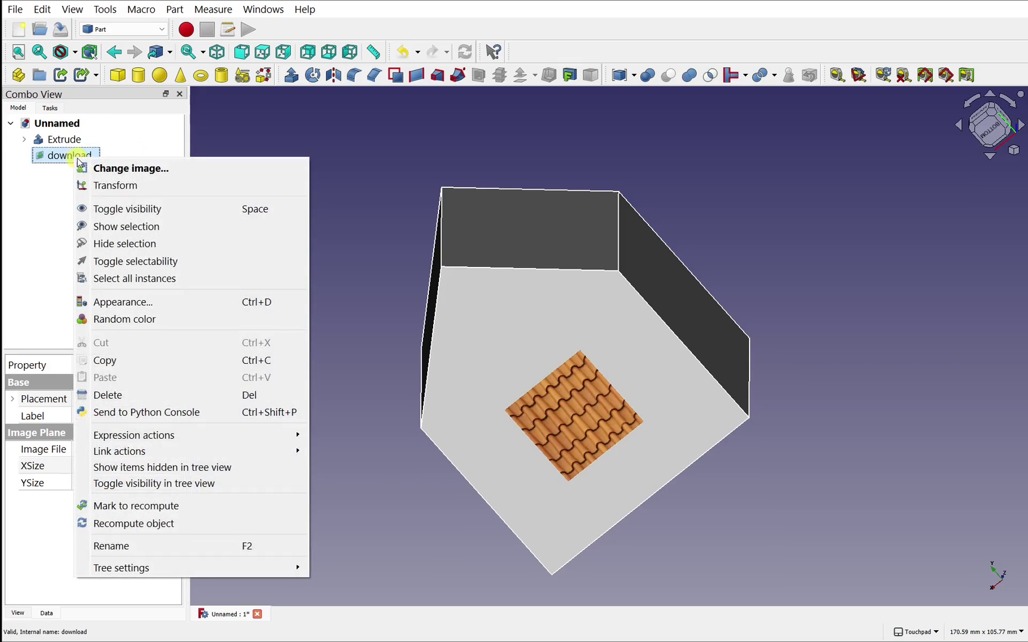
pyautogui.click(121, 186)
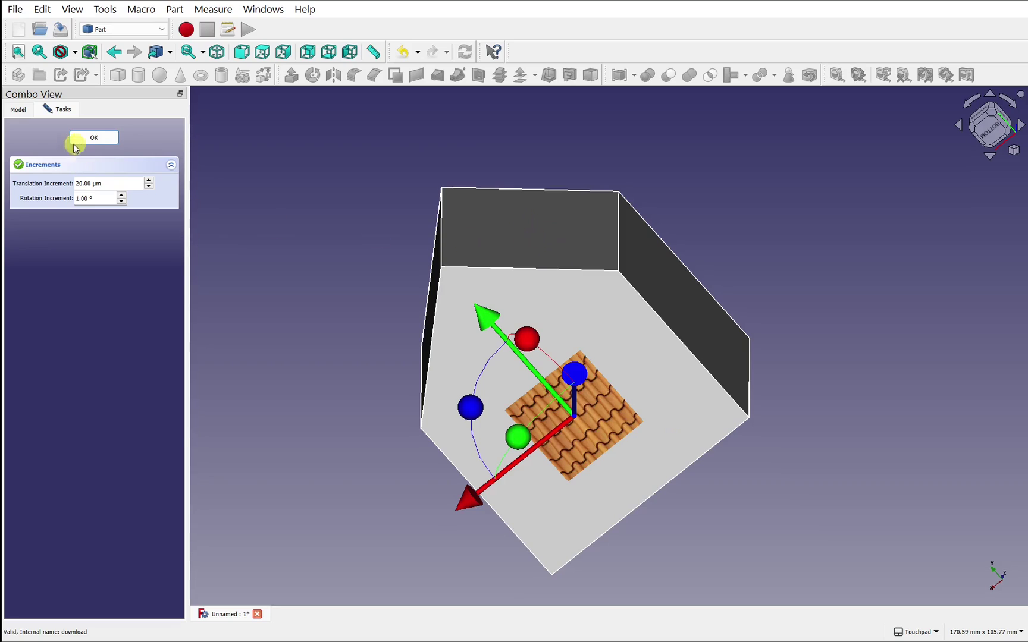
pyautogui.click(84, 138)
# Step: Select the house's roof face together with the download image and start the Alignment tool on both objects
pyautogui.keyDown('alt'); pyautogui.moveTo(729, 280); pyautogui.dragTo(600, 370); pyautogui.keyUp('alt')
pyautogui.click(482, 265)
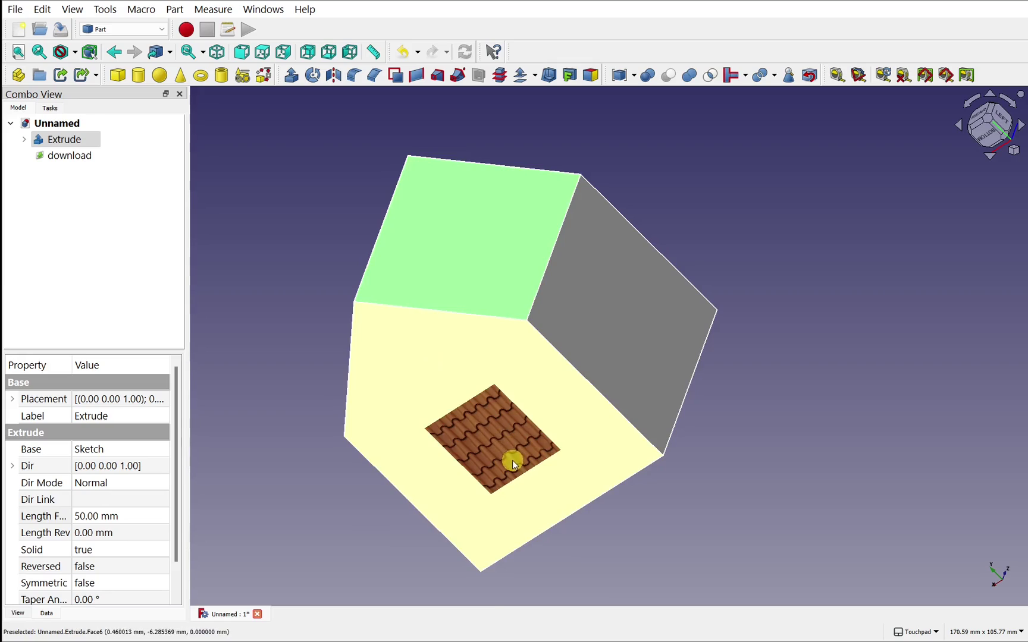
pyautogui.keyDown('ctrl'); pyautogui.click(67, 158); pyautogui.keyUp('ctrl')
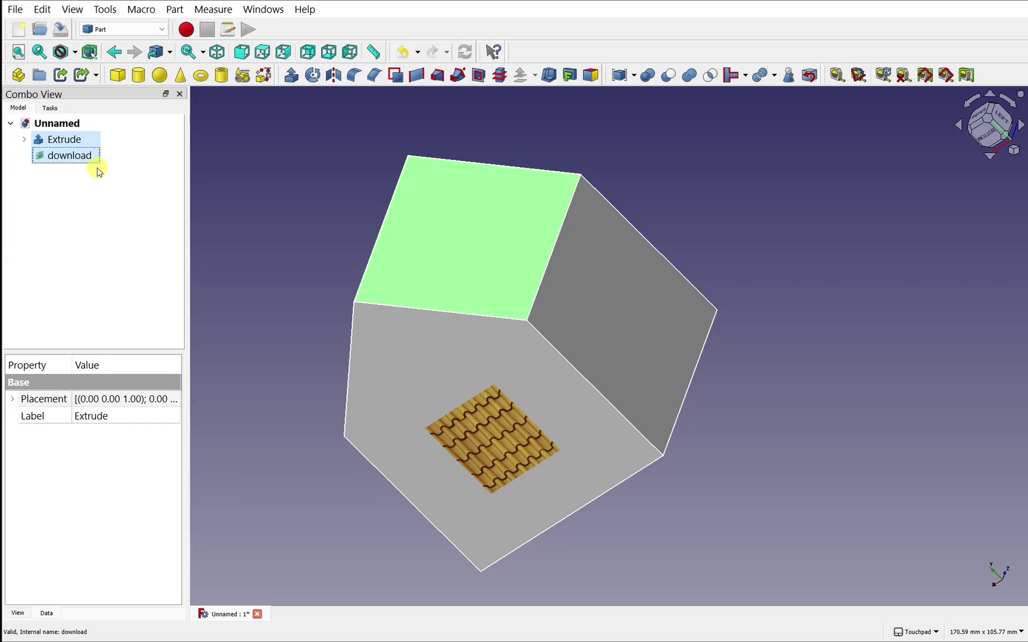
pyautogui.click(43, 10)
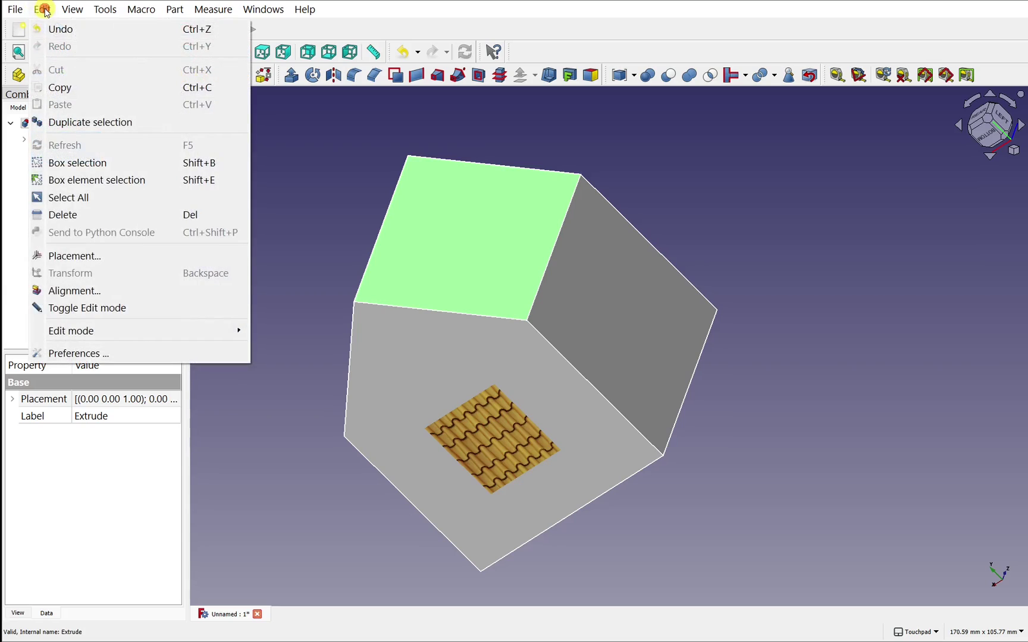
pyautogui.click(111, 289)
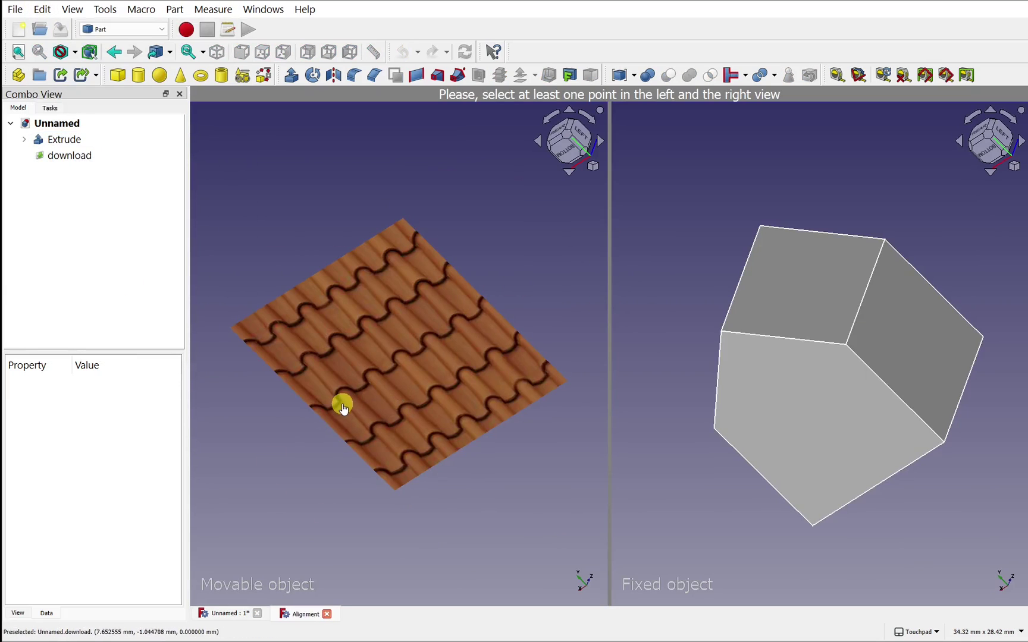
# Step: Pick four alignment points on the movable tile image, one at each corner, finishing with the corner diagonally opposite the first
pyautogui.click(237, 327)
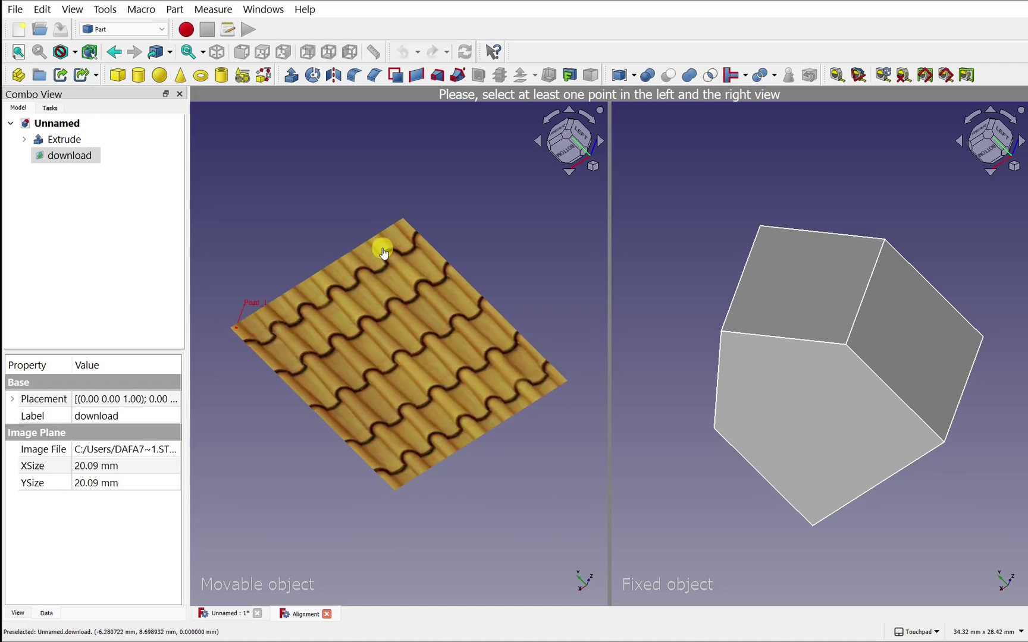
pyautogui.click(402, 226)
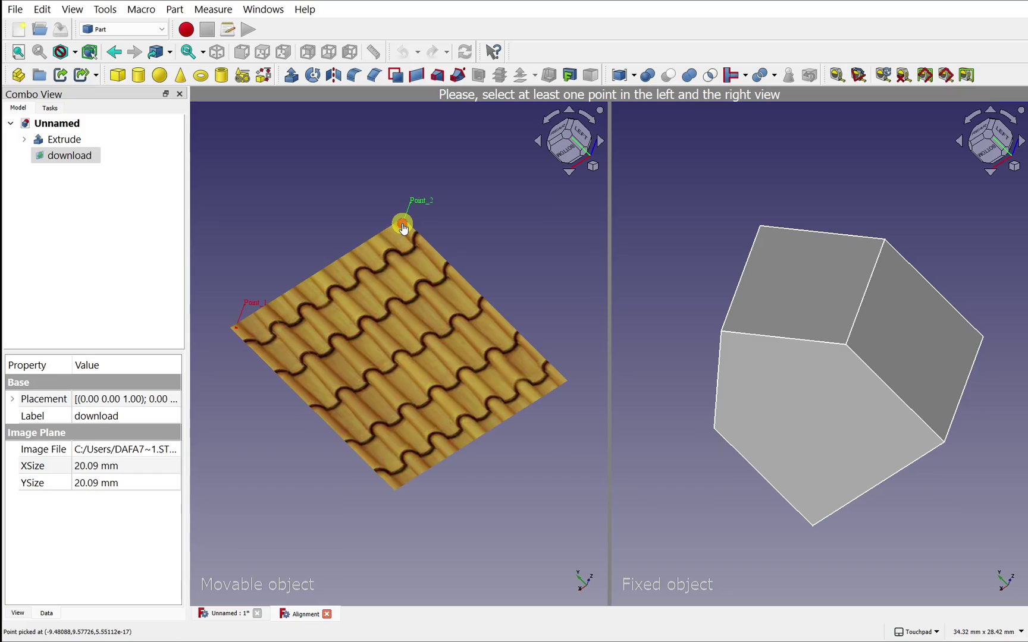
pyautogui.click(393, 482)
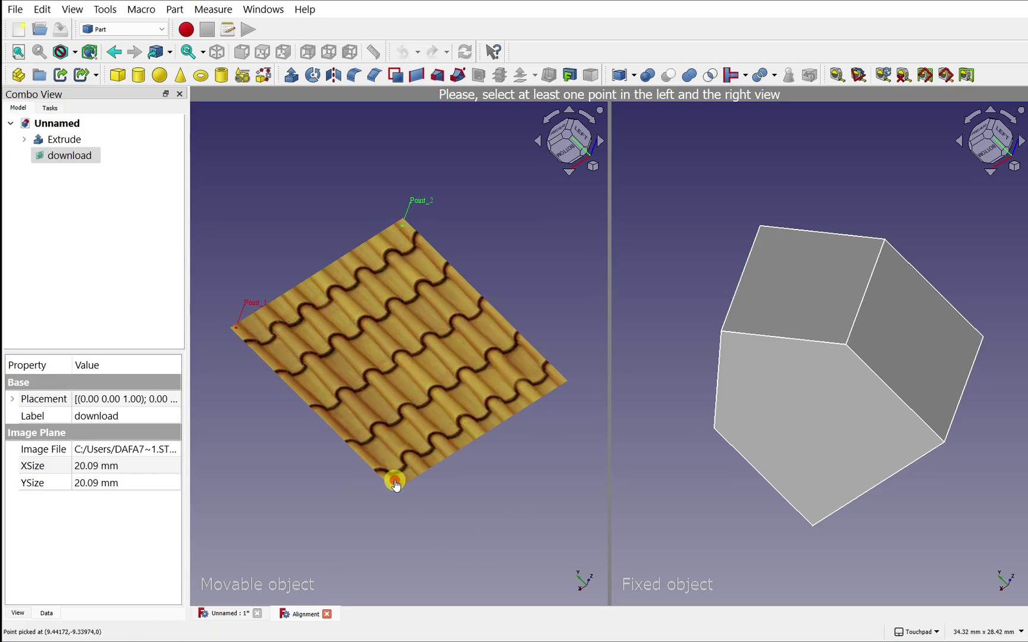
pyautogui.click(547, 378)
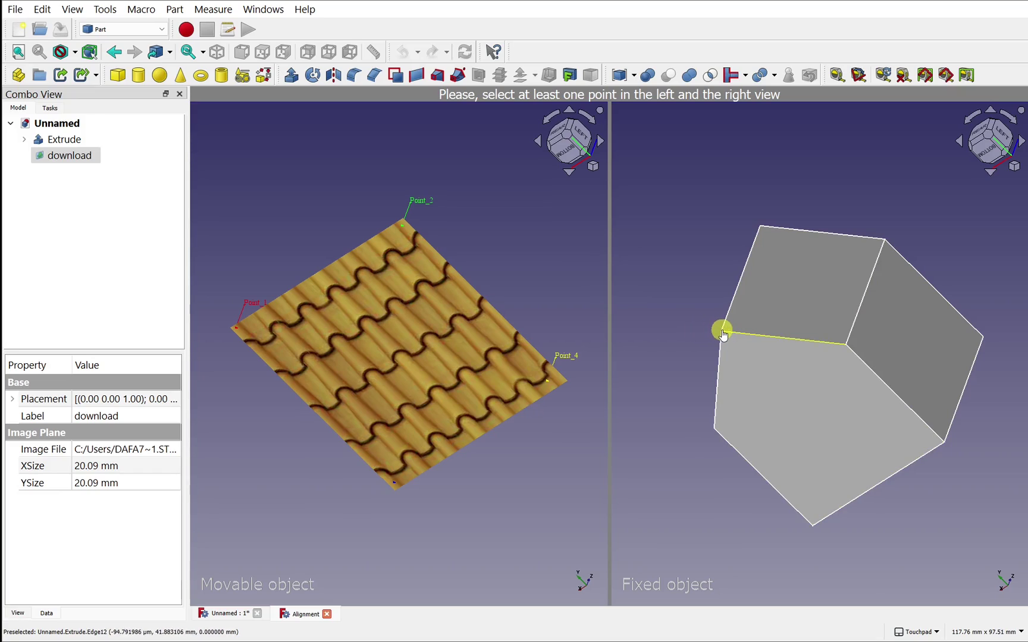
# Step: Pick matching points on the roof face's corner, its two adjoining edges and its interior, and align the tile image to them
pyautogui.scroll(5, 722, 335)
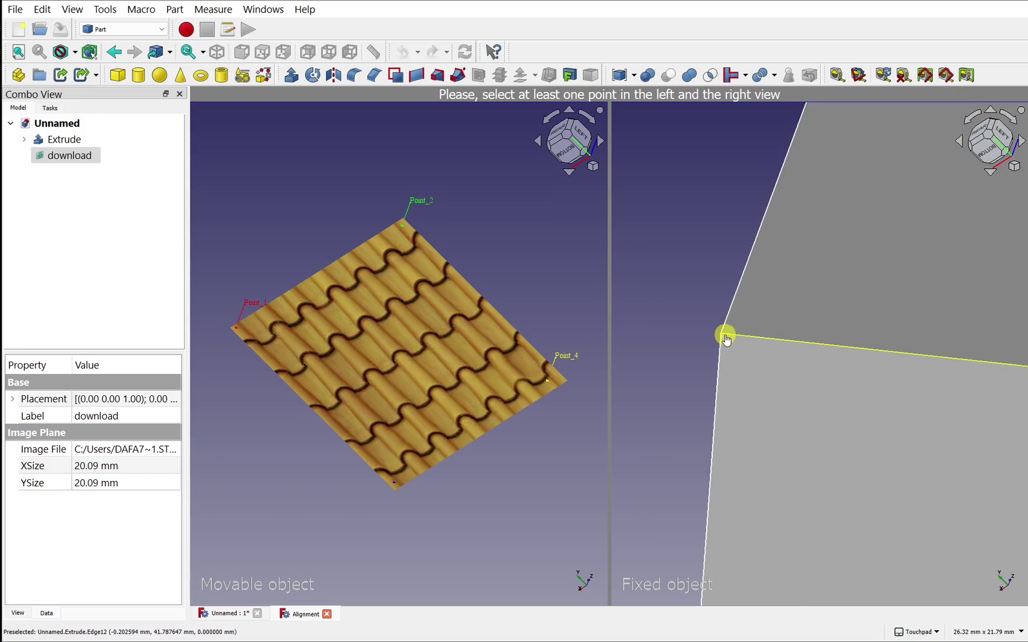
pyautogui.click(721, 333)
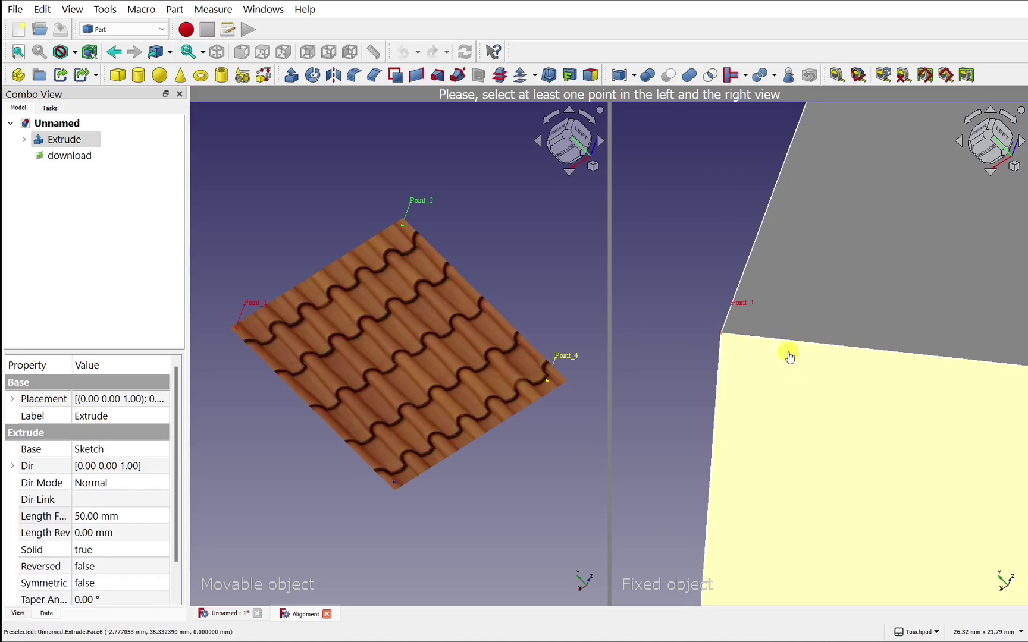
pyautogui.scroll(-4, 795, 213)
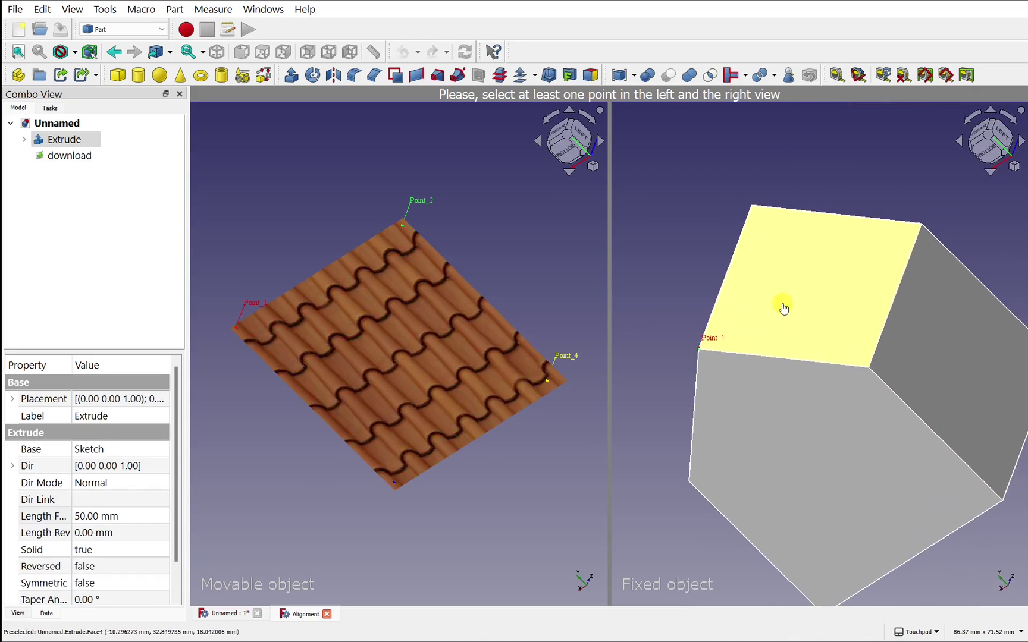
pyautogui.click(731, 266)
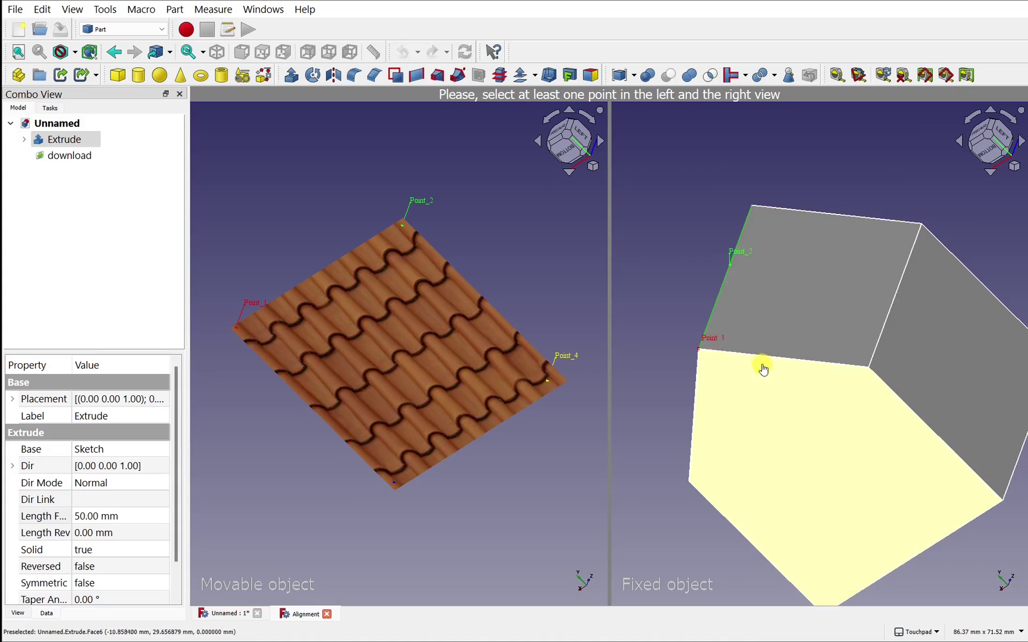
pyautogui.click(804, 355)
pyautogui.click(827, 276)
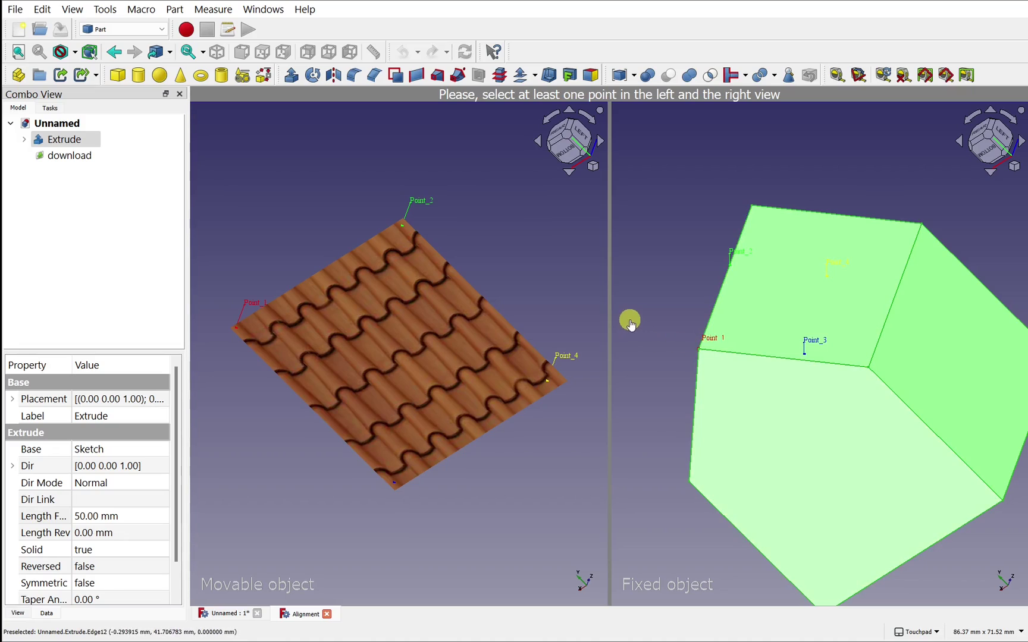
pyautogui.rightClick(497, 497)
pyautogui.click(525, 504)
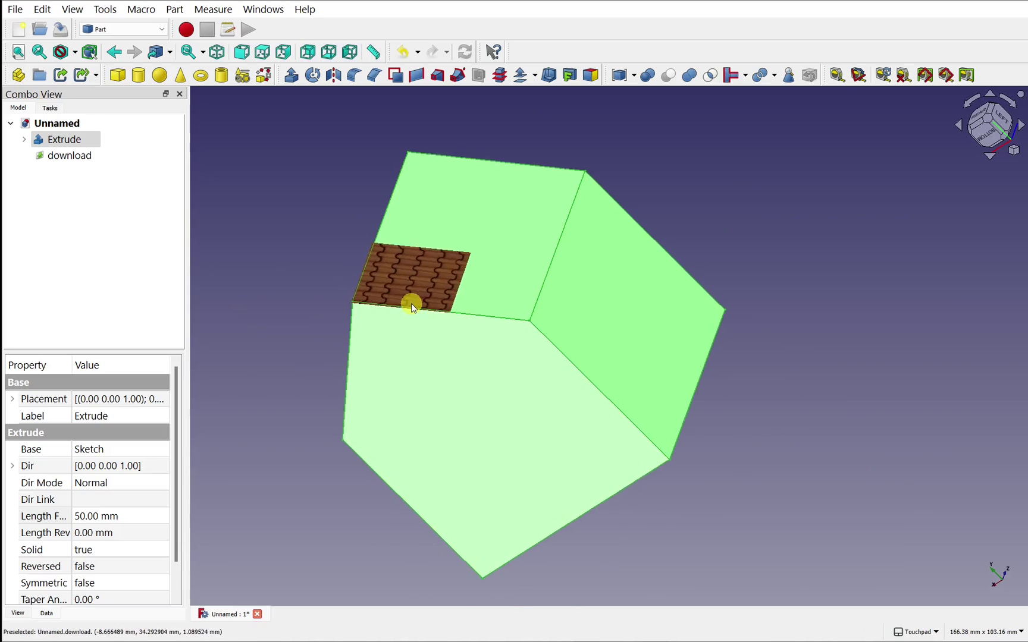
pyautogui.scroll(5, 411, 303)
pyautogui.moveTo(413, 300)
pyautogui.mouseDown()
pyautogui.moveTo(551, 243)
pyautogui.moveTo(589, 273)
pyautogui.moveTo(396, 314)
pyautogui.mouseUp()
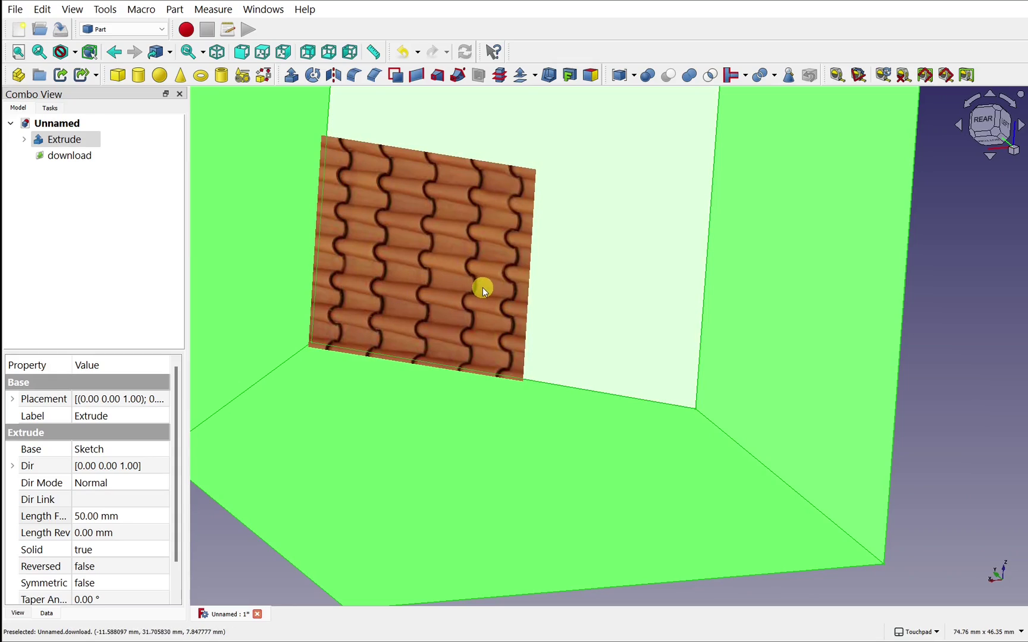
pyautogui.keyDown('alt'); pyautogui.moveTo(482, 287); pyautogui.dragTo(521, 204); pyautogui.keyUp('alt')
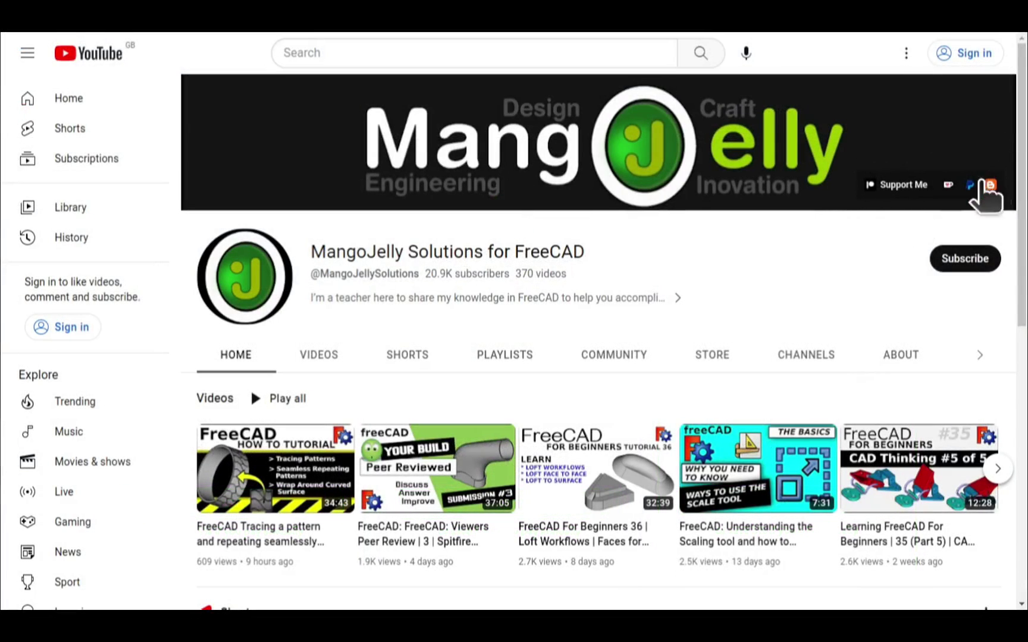
# Step: On the MangoJelly Solutions YouTube channel, open the About information and look through the description's donation and blog links
pyautogui.click(900, 357)
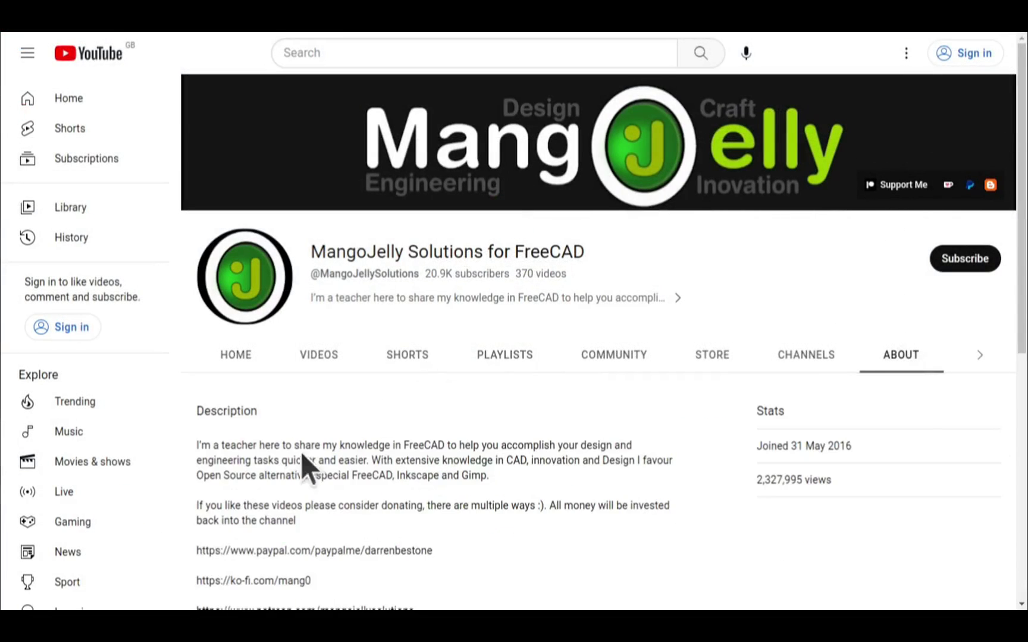
pyautogui.scroll(-3, 218, 464)
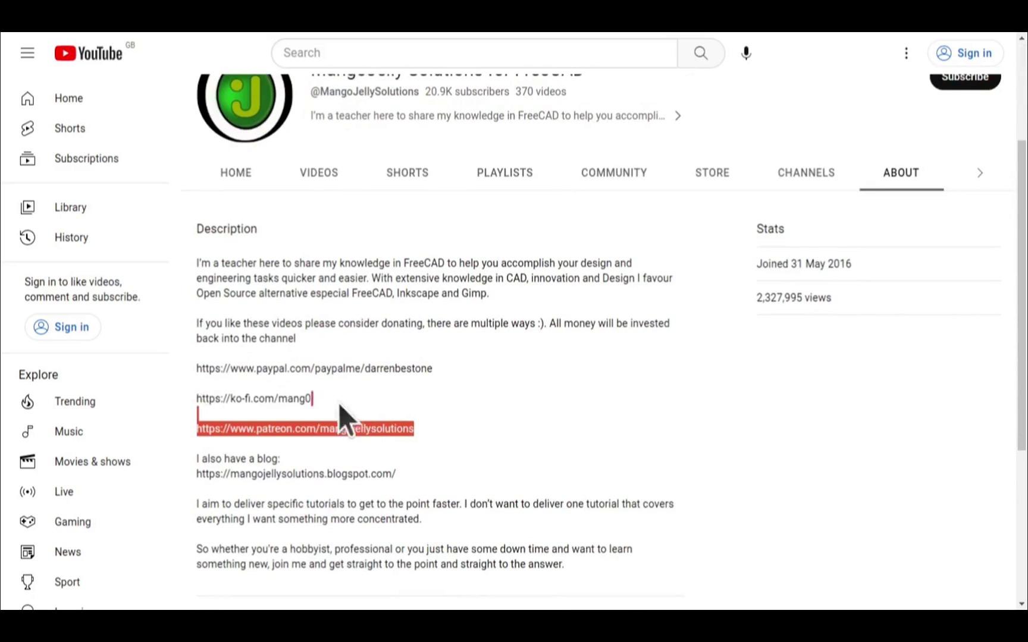